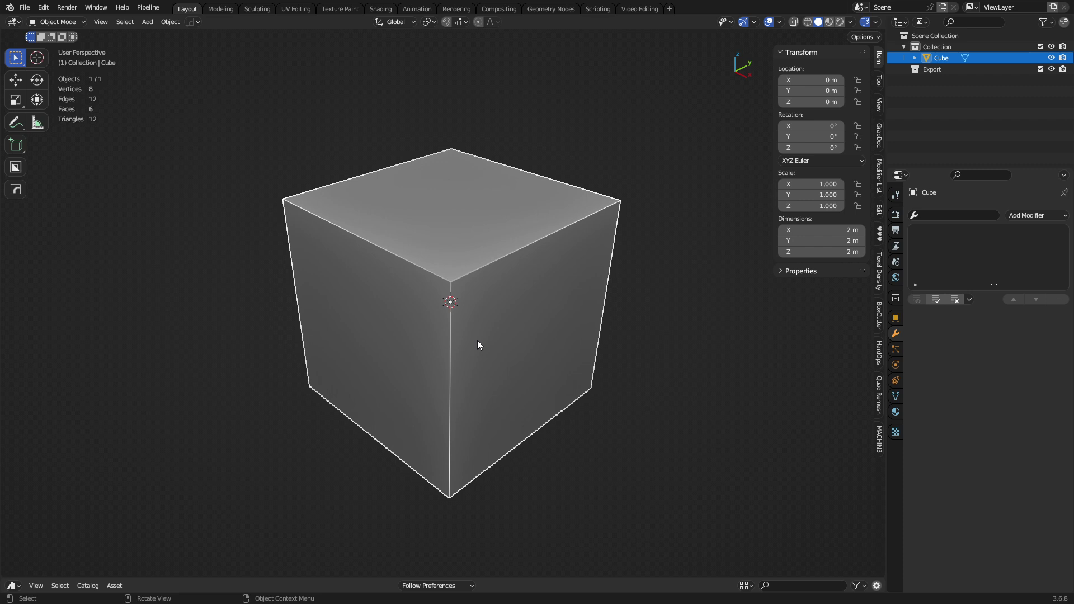
Try X-ray display on the cube in face selection within Edit Mode, and return to Object Mode
{"action": "key", "text": "ctrl+Tab"}
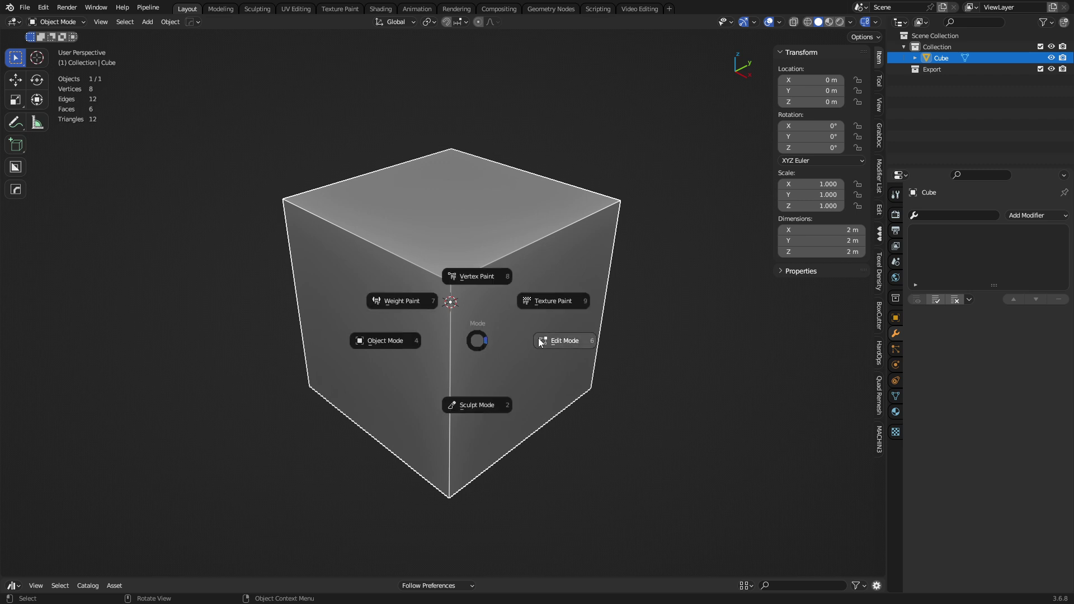
{"action": "left_click", "coordinate": [543, 338]}
{"action": "key", "text": "3"}
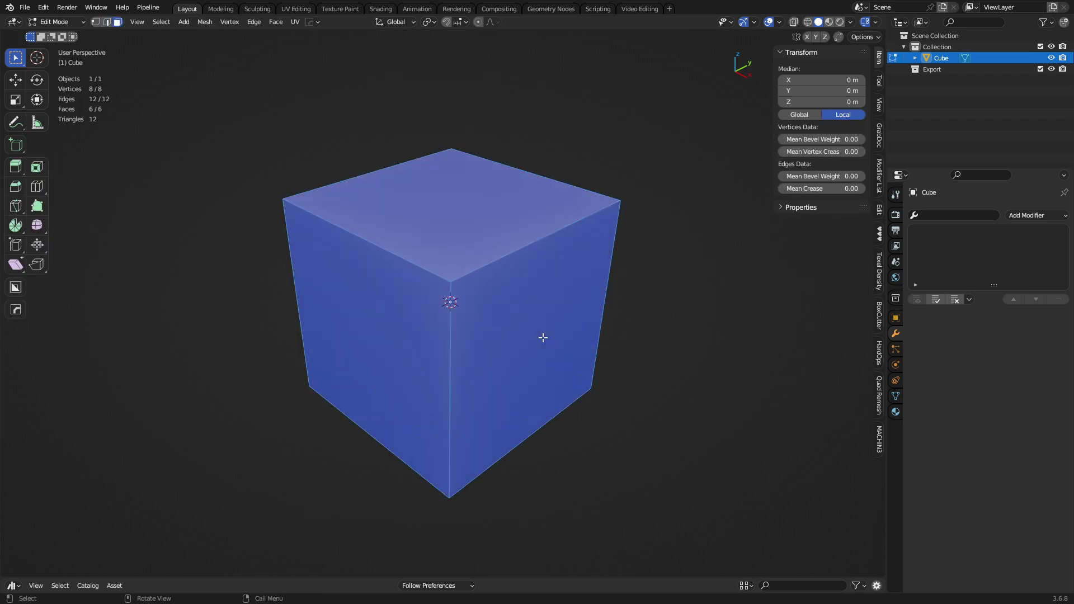
{"action": "key", "text": "alt+z"}
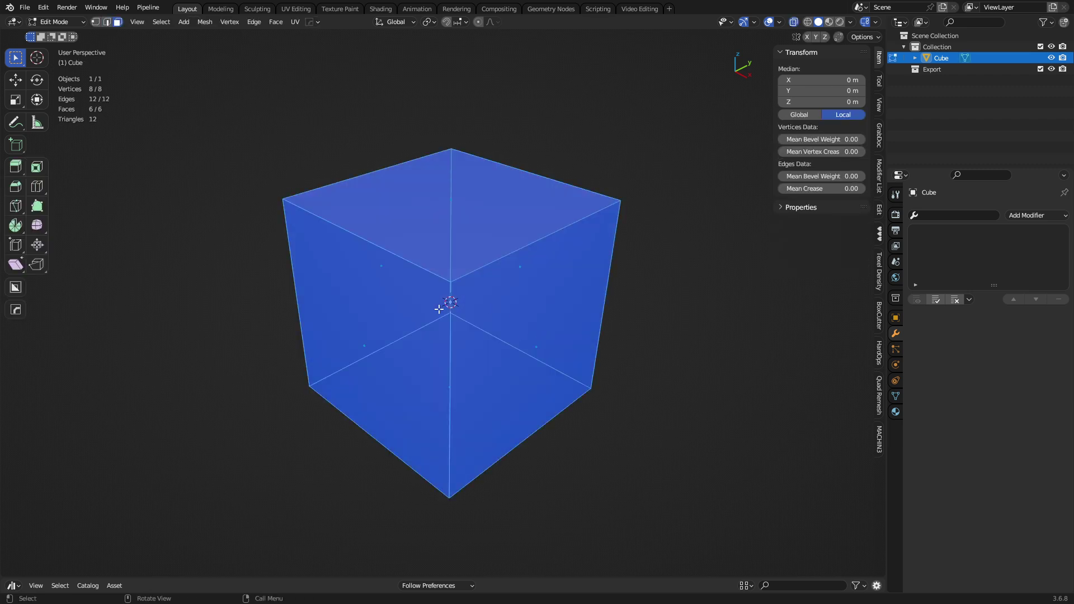
{"action": "key", "text": "alt+z"}
{"action": "key", "text": "ctrl+Tab"}
{"action": "left_click", "coordinate": [585, 368]}
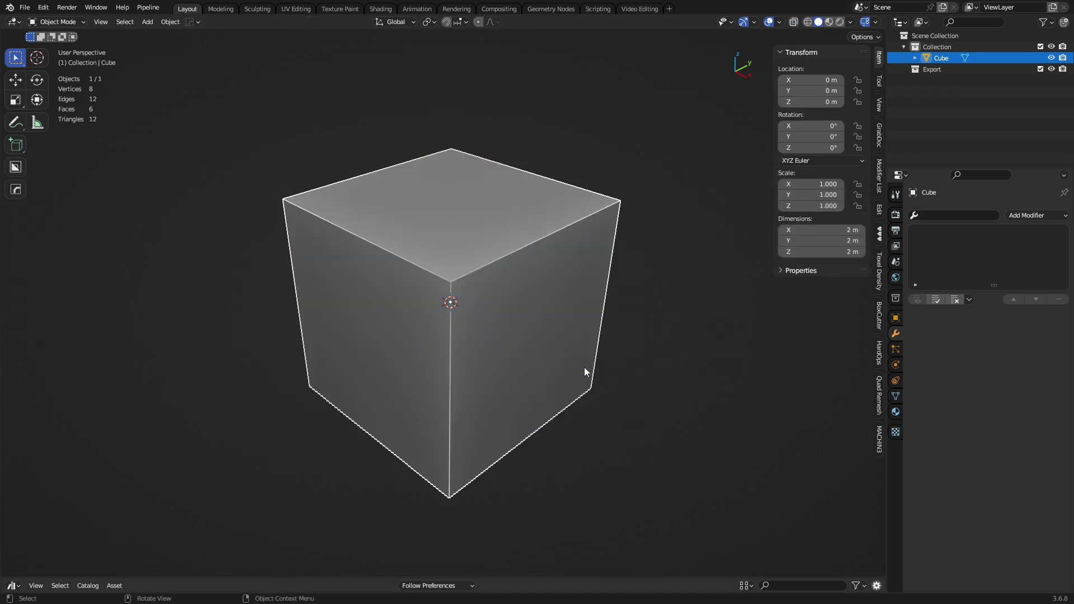
In Edit Mode, bevel the cube's nearest vertical edge about 1.43 m wide with 10 segments
{"action": "middle_click_drag", "start_coordinate": [502, 336], "coordinate": [477, 353]}
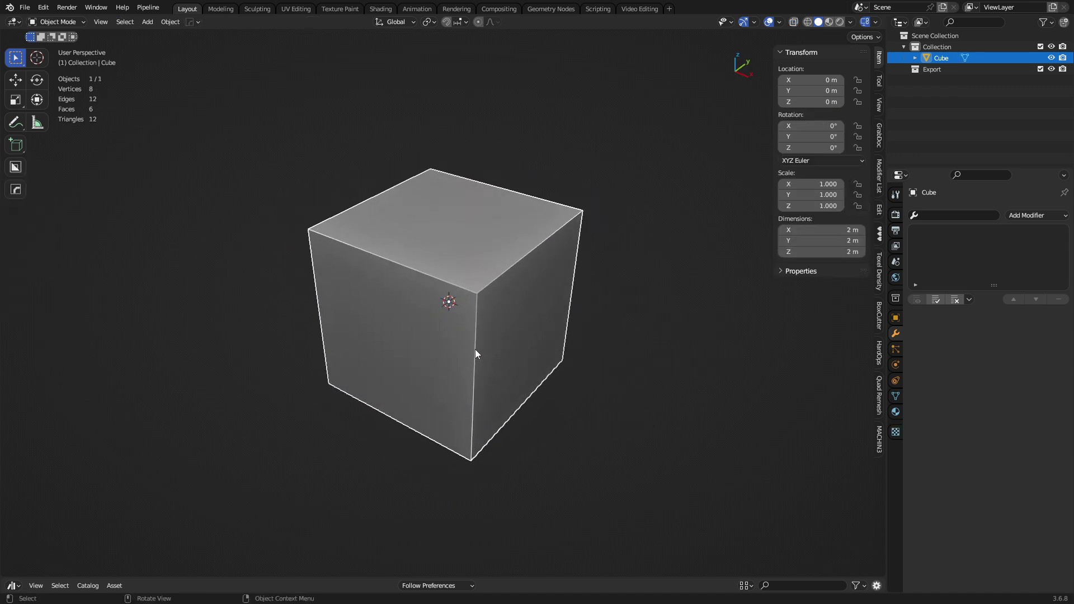
{"action": "key", "text": "Tab"}
{"action": "key", "text": "2"}
{"action": "left_click", "coordinate": [475, 352]}
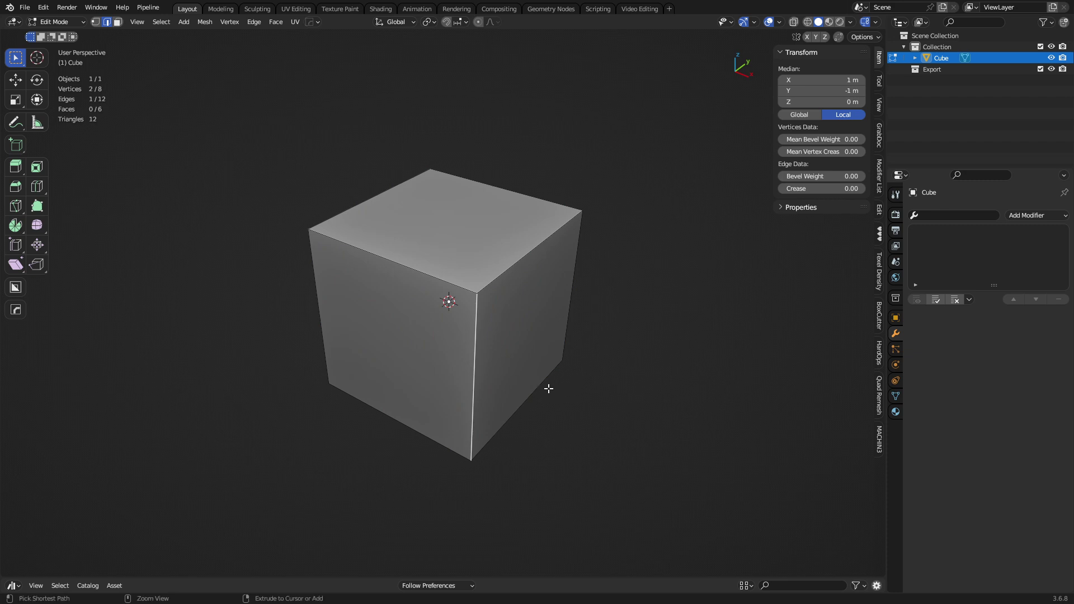
{"action": "key", "text": "ctrl+b"}
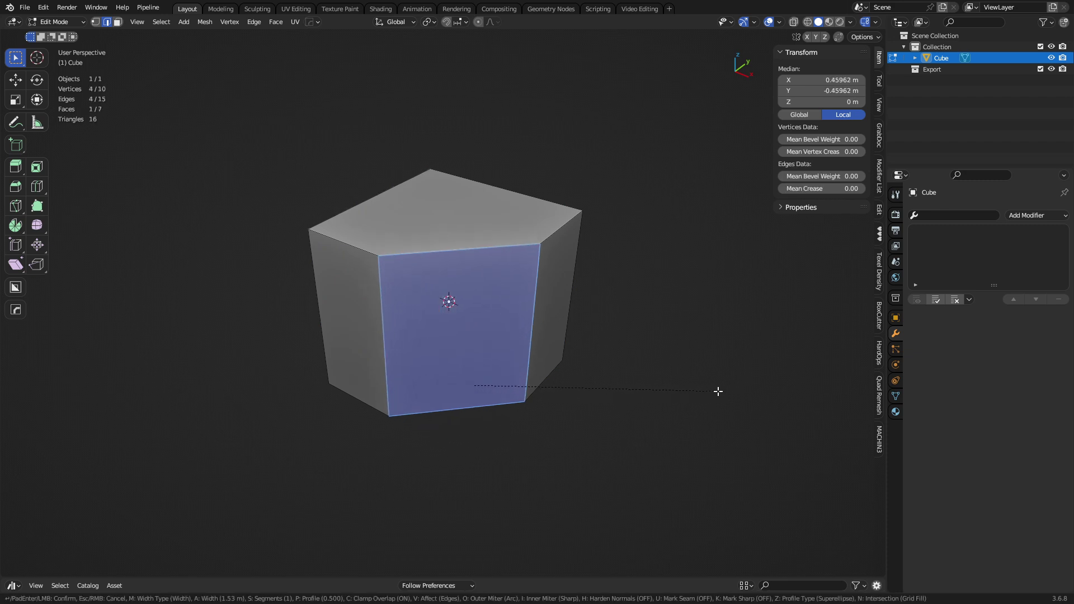
{"action": "scroll", "coordinate": [717, 390], "scroll_direction": "up", "scroll_amount": 3}
{"action": "scroll", "coordinate": [717, 391], "scroll_direction": "up", "scroll_amount": 6}
{"action": "left_click", "coordinate": [709, 391]}
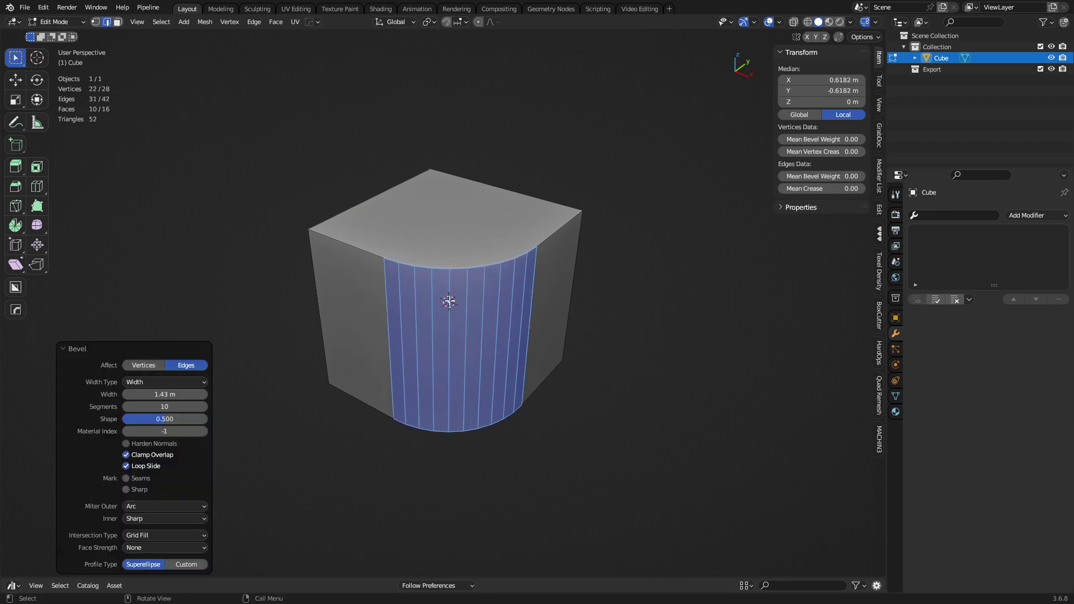
Bevel the continuous upper edge path that follows the rounded corner, about 0.49 m wide with 10 segments
{"action": "left_click", "coordinate": [369, 253]}
{"action": "left_click", "coordinate": [544, 244], "text": "ctrl"}
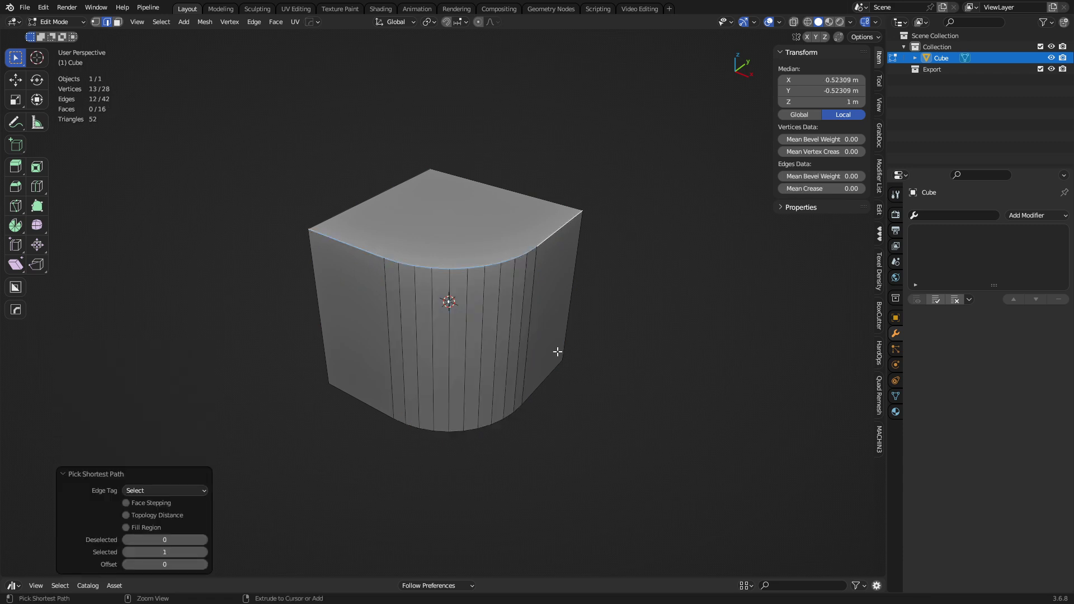
{"action": "key", "text": "ctrl+b"}
{"action": "left_click", "coordinate": [601, 386]}
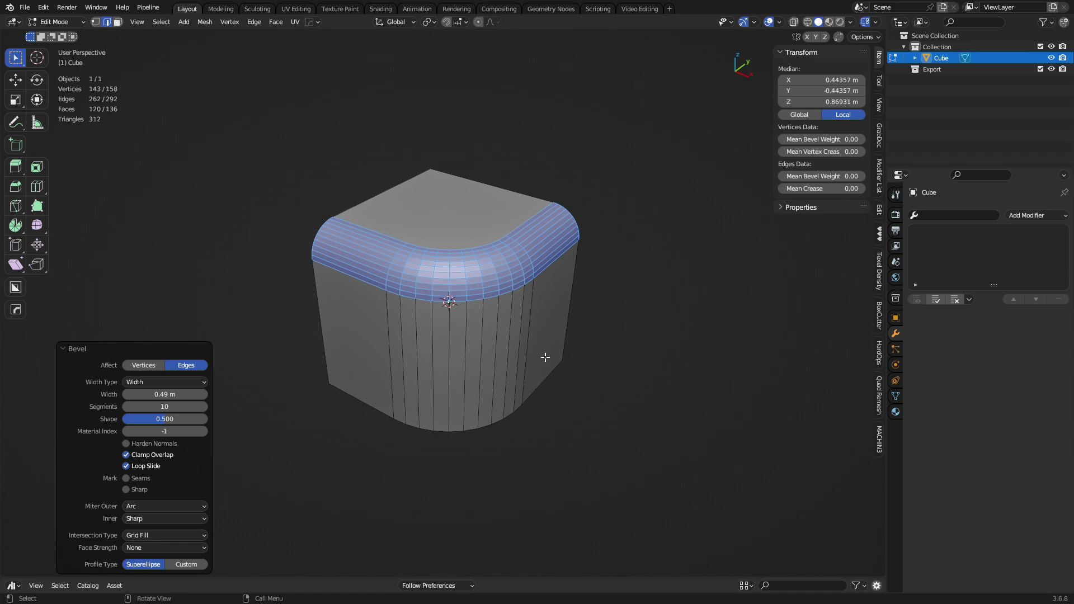
Undo both bevels on the cube
{"action": "key", "text": "a"}
{"action": "key", "text": "ctrl+z"}
{"action": "key", "text": "ctrl+z"}
{"action": "key", "text": "ctrl+z"}
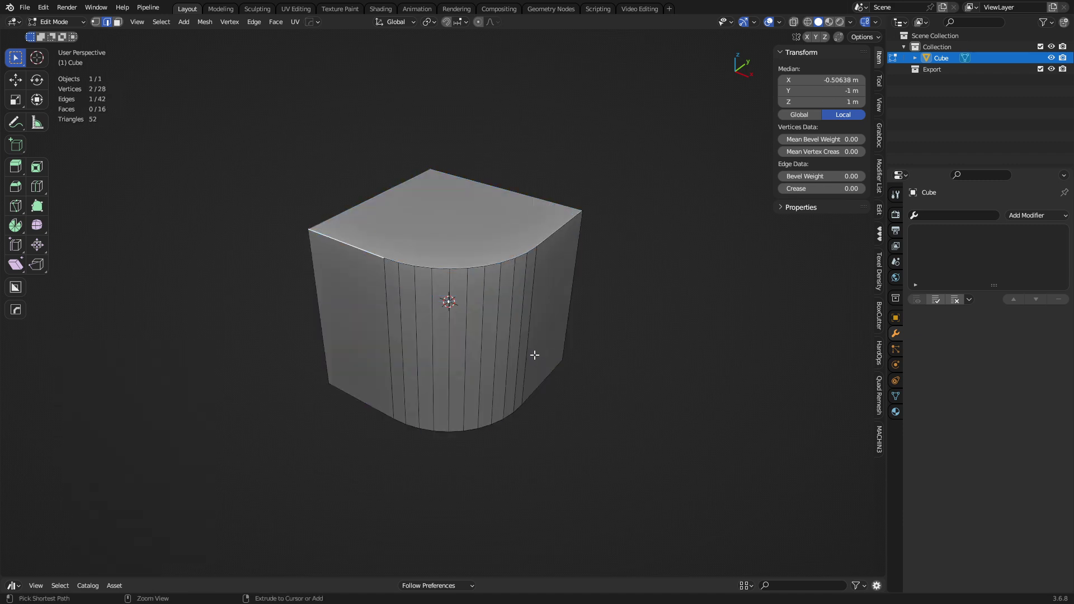
{"action": "key", "text": "ctrl+z"}
{"action": "key", "text": "ctrl+z"}
Bevel the two nearest upper edges of the cube together with 10 segments
{"action": "left_click", "coordinate": [416, 283]}
{"action": "left_click", "coordinate": [495, 277], "text": "shift"}
{"action": "key", "text": "ctrl+b"}
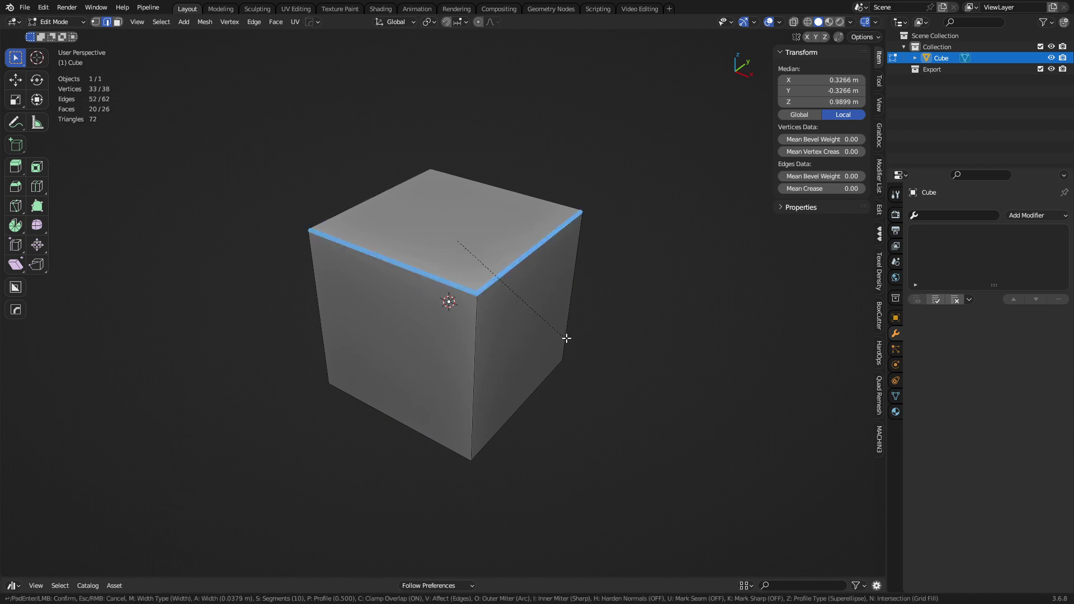
{"action": "left_click", "coordinate": [600, 367]}
Bevel the vertical edge and its continuation over the rounded corner, about 0.837 m wide with 10 segments
{"action": "left_click", "coordinate": [475, 367], "text": "alt"}
{"action": "key", "text": "ctrl+b"}
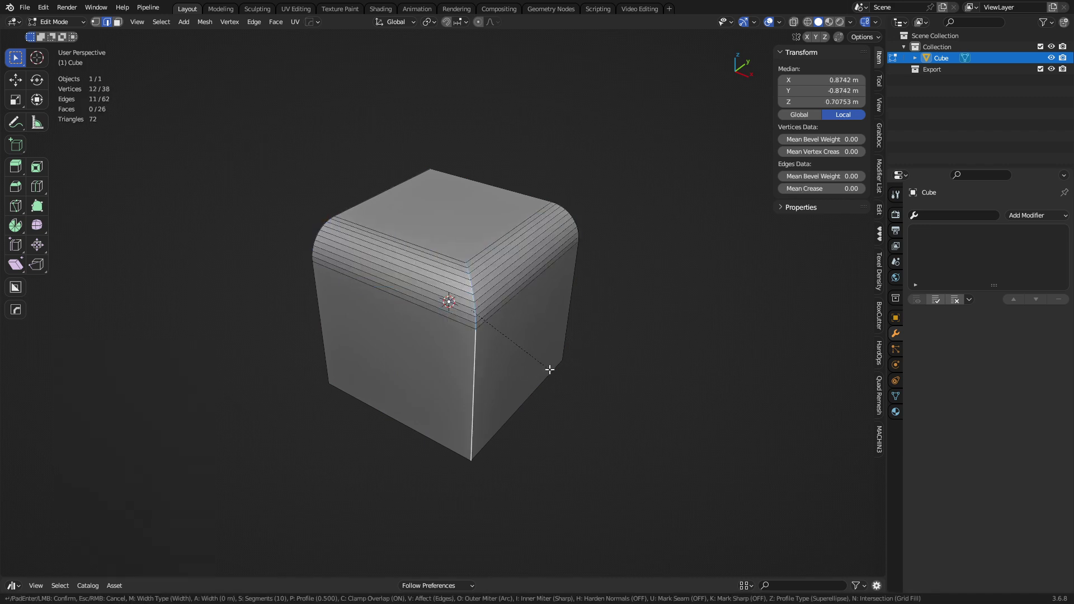
{"action": "left_click", "coordinate": [650, 389]}
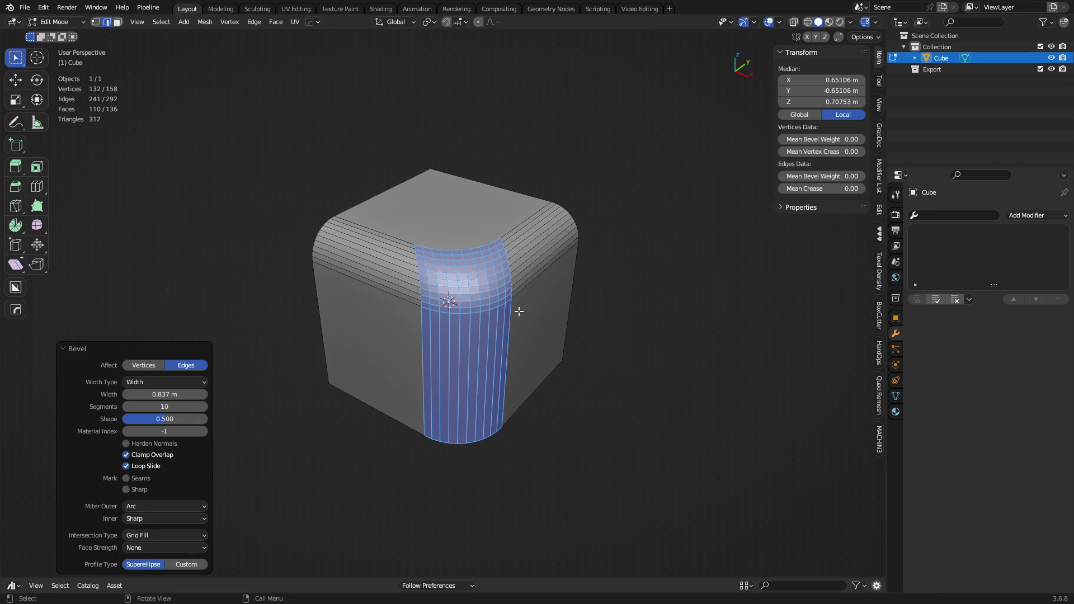
Undo the last two bevels and bevel all three edges meeting at the near corner together, about 0.715 m wide with 10 segments
{"action": "key", "text": "ctrl+z"}
{"action": "key", "text": "ctrl+z"}
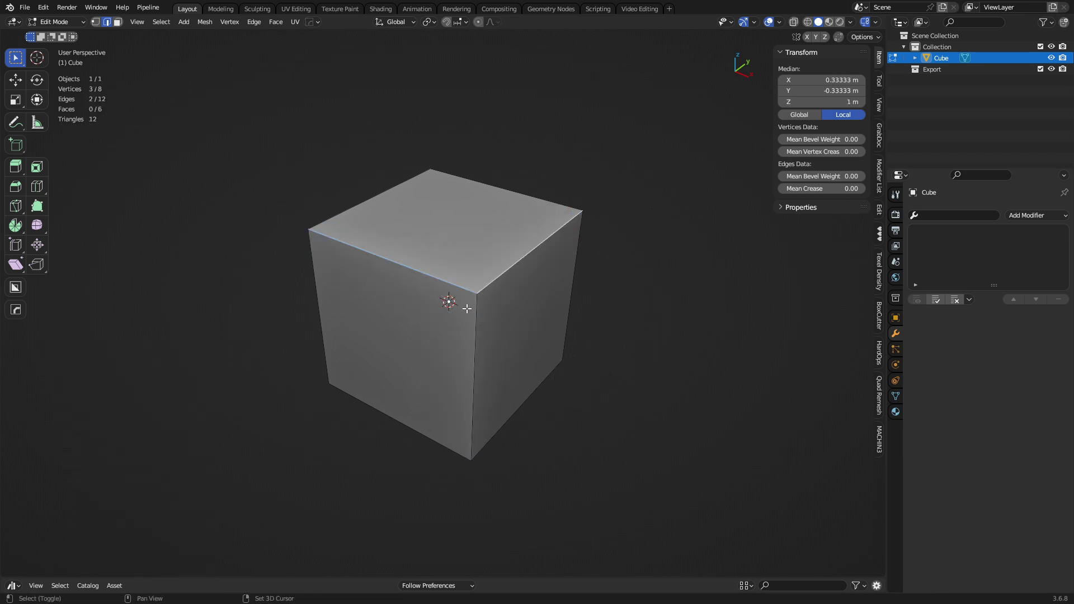
{"action": "left_click", "coordinate": [467, 309], "text": "shift"}
{"action": "key", "text": "ctrl+b"}
{"action": "left_click", "coordinate": [614, 388]}
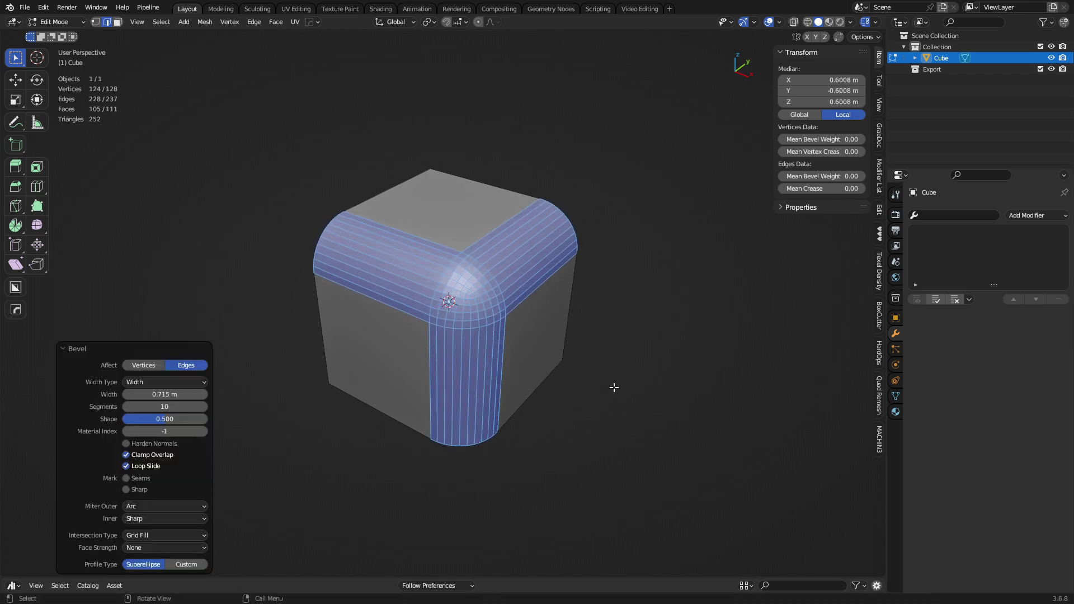
{"action": "middle_click_drag", "start_coordinate": [519, 343], "coordinate": [492, 359], "text": "shift"}
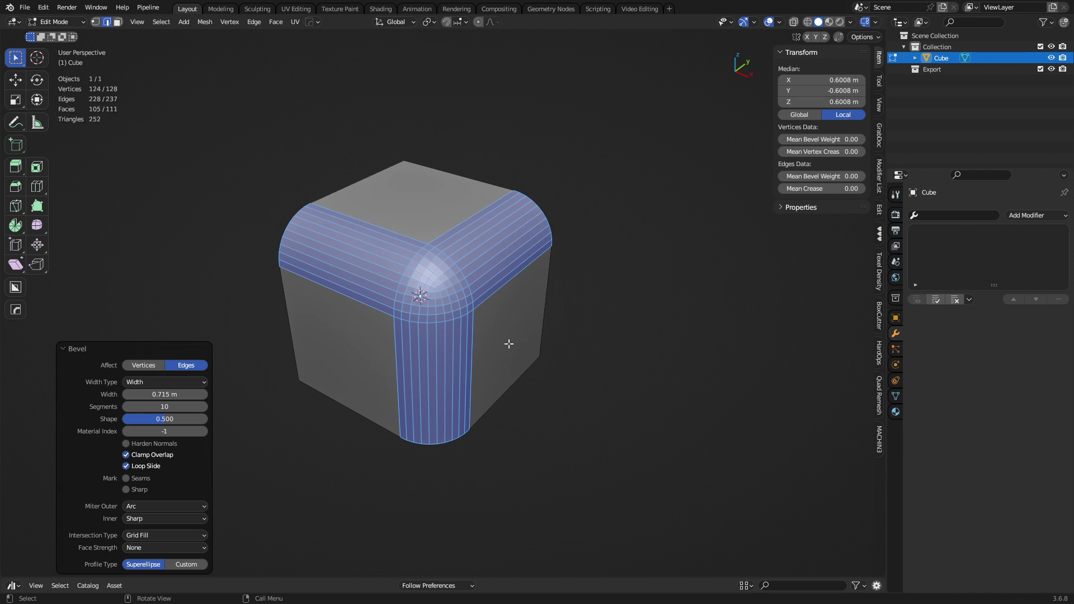
{"action": "middle_click_drag", "start_coordinate": [508, 339], "coordinate": [547, 348], "text": "shift"}
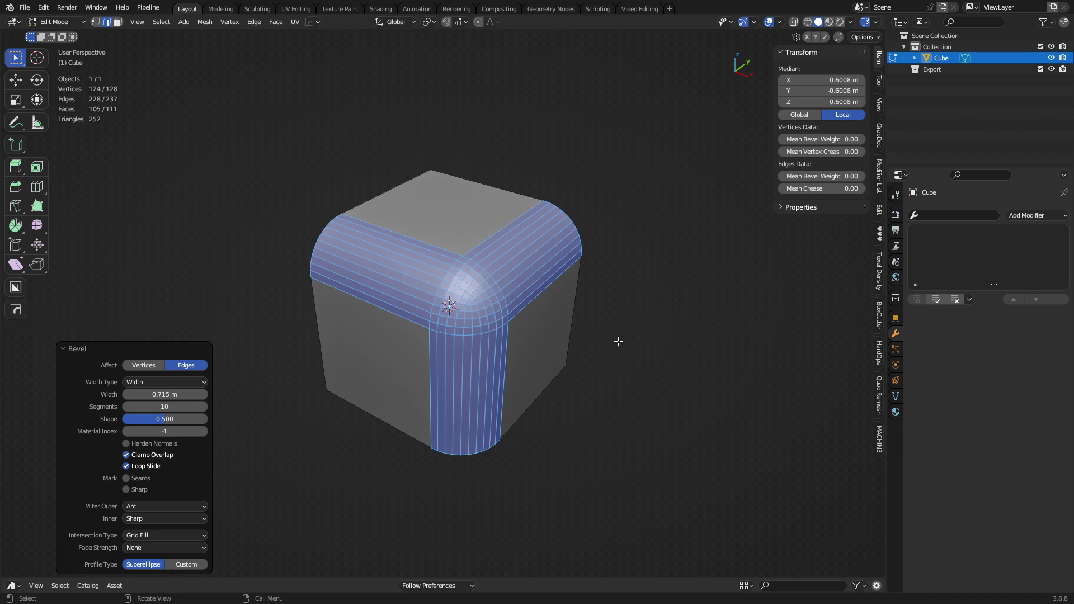
Undo the three-edge bevel and lengthen the cube by moving its negative X face about 7.49 m outward along X
{"action": "key", "text": "ctrl+z"}
{"action": "left_click", "coordinate": [476, 348]}
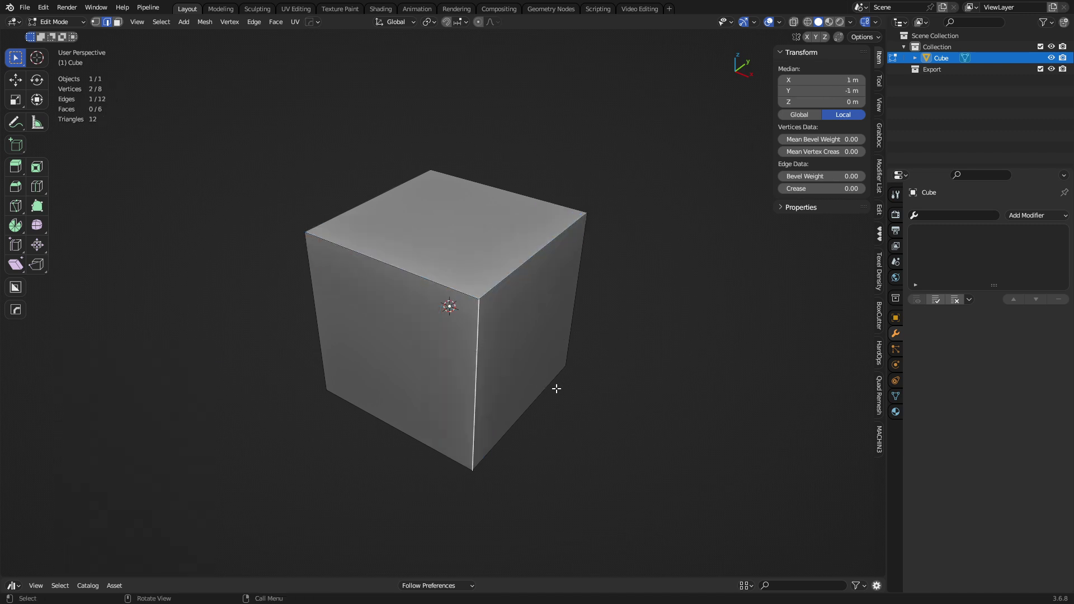
{"action": "key", "text": "3"}
{"action": "scroll", "coordinate": [427, 298], "scroll_direction": "down", "scroll_amount": 2}
{"action": "left_click", "coordinate": [386, 271]}
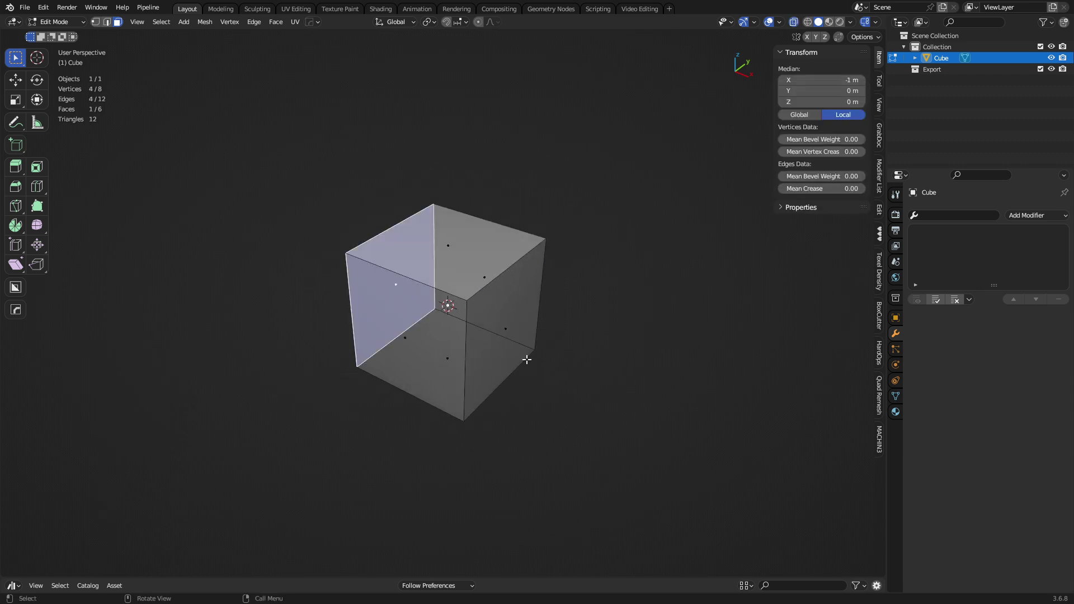
{"action": "key", "text": "g"}
{"action": "key", "text": "y"}
{"action": "key", "text": "x"}
{"action": "left_click", "coordinate": [261, 267]}
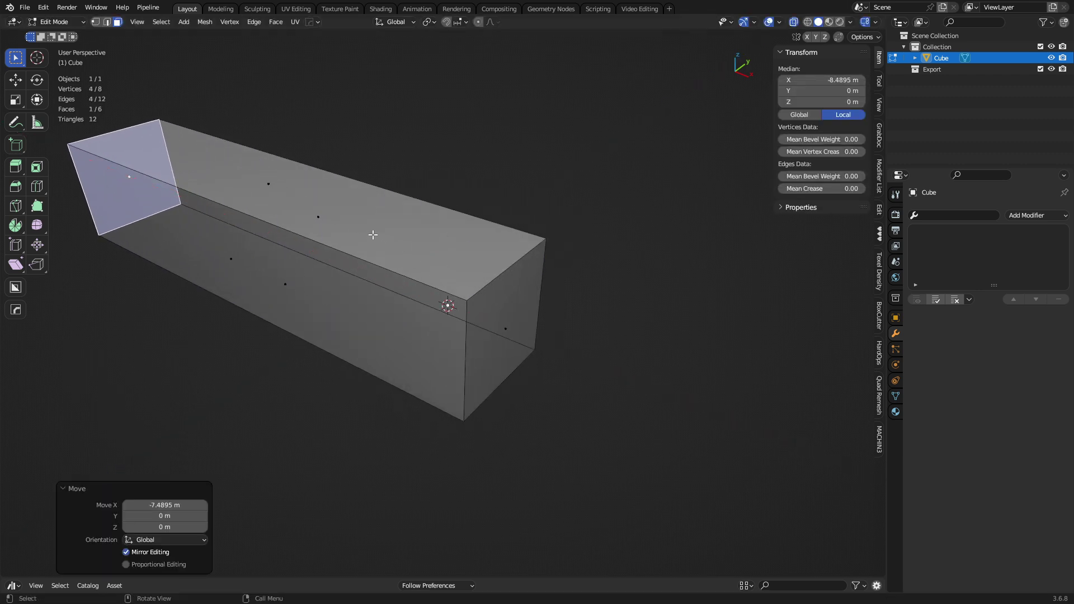
Widen the box by moving its far Y-facing side about 2.83 m outward along Y, and turn off X-ray display
{"action": "left_click", "coordinate": [329, 226]}
{"action": "key", "text": "g"}
{"action": "key", "text": "y"}
{"action": "left_click", "coordinate": [432, 199]}
{"action": "key", "text": "alt+z"}
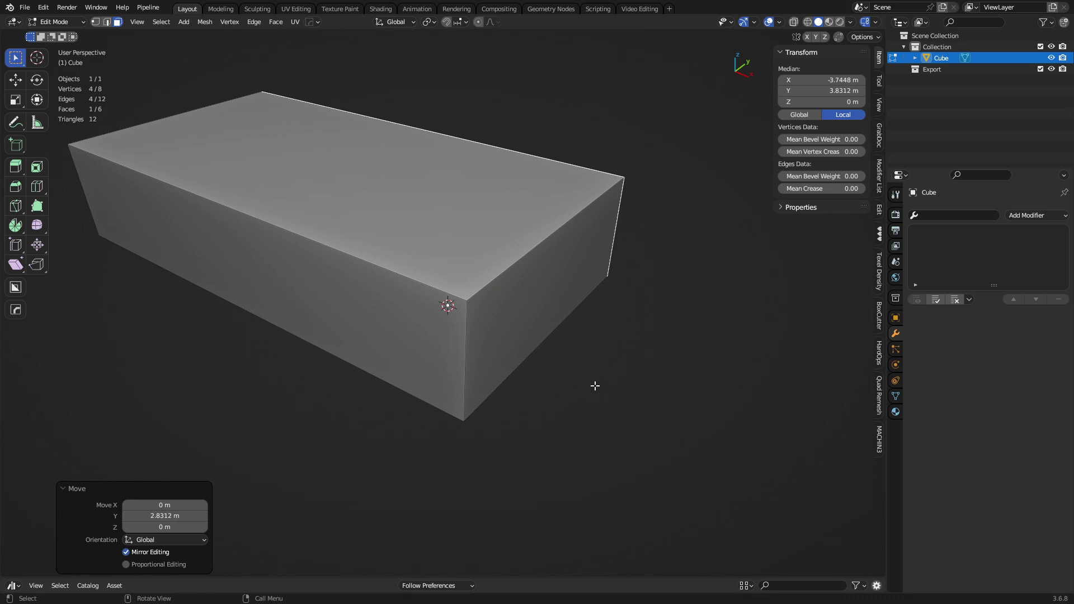
Bevel the nearest vertical edge with 10 segments and the Percent width type, at about 47%
{"action": "key", "text": "2"}
{"action": "left_click", "coordinate": [468, 337]}
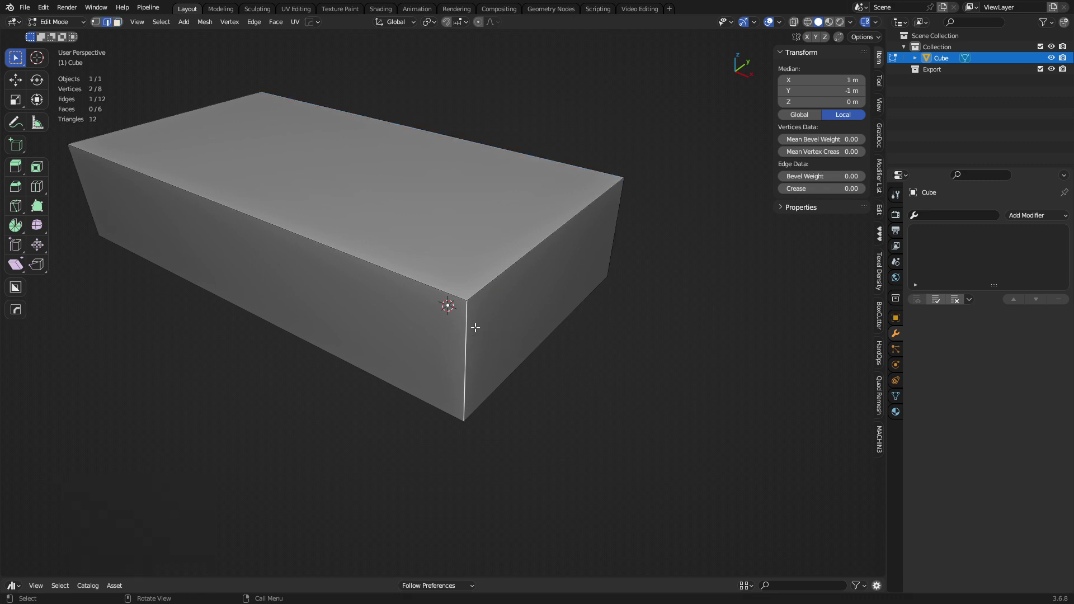
{"action": "key", "text": "ctrl+b"}
{"action": "scroll", "coordinate": [519, 370], "scroll_direction": "up", "scroll_amount": 9}
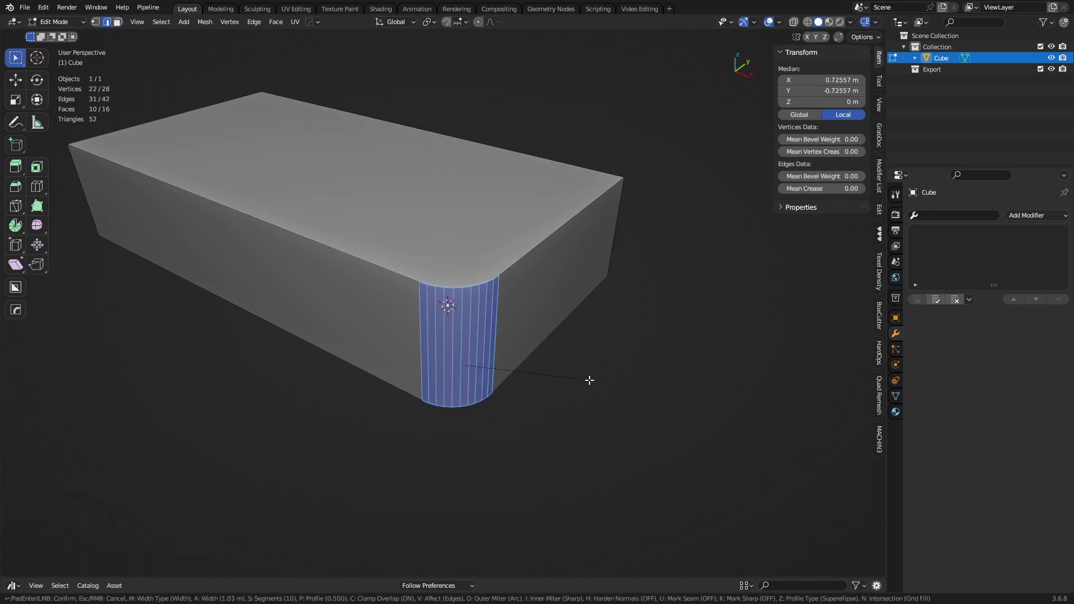
{"action": "key", "text": "m"}
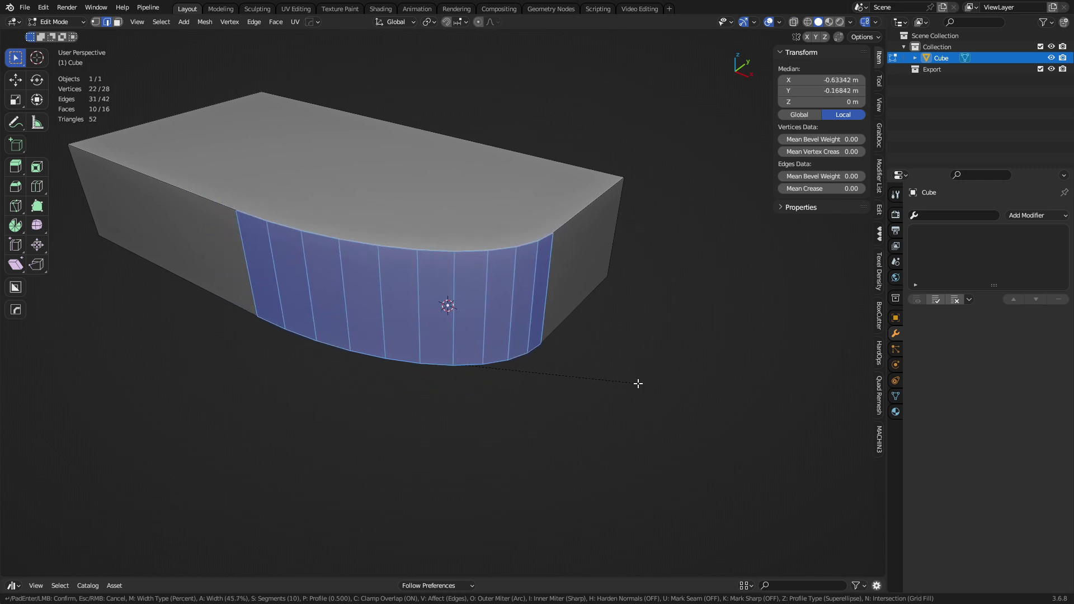
{"action": "left_click", "coordinate": [640, 384]}
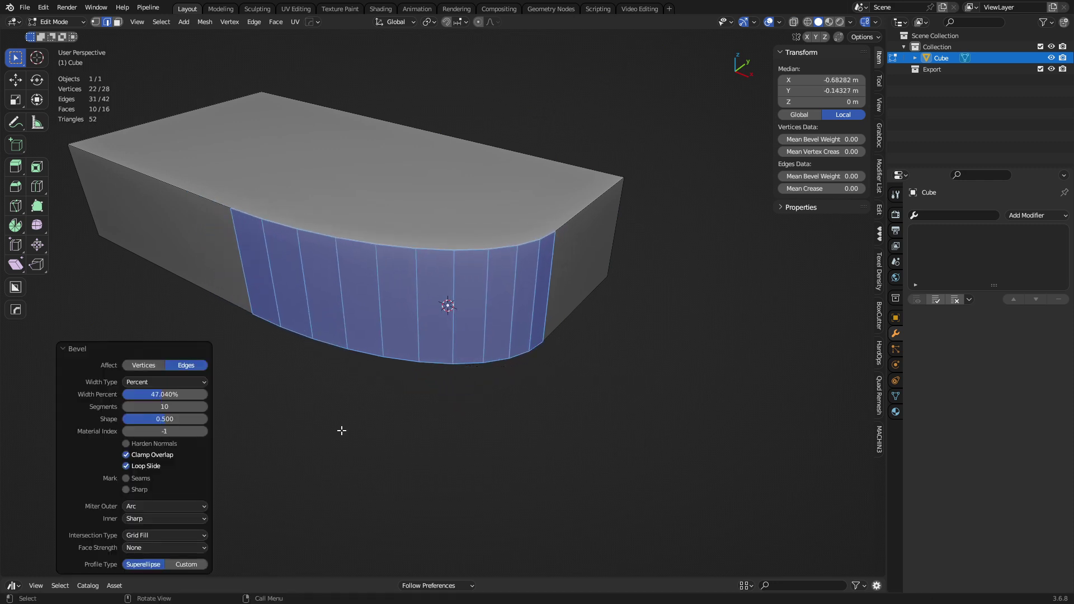
Compare the Width and Percent width types on the bevel, and undo the bevel
{"action": "left_click", "coordinate": [134, 384]}
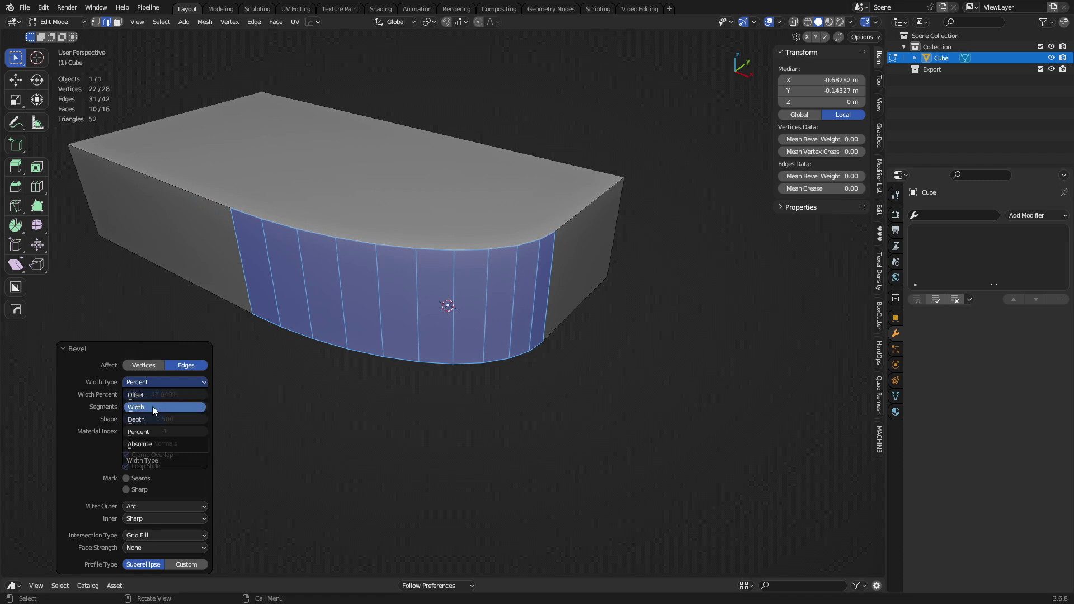
{"action": "left_click", "coordinate": [152, 407]}
{"action": "left_click", "coordinate": [146, 382]}
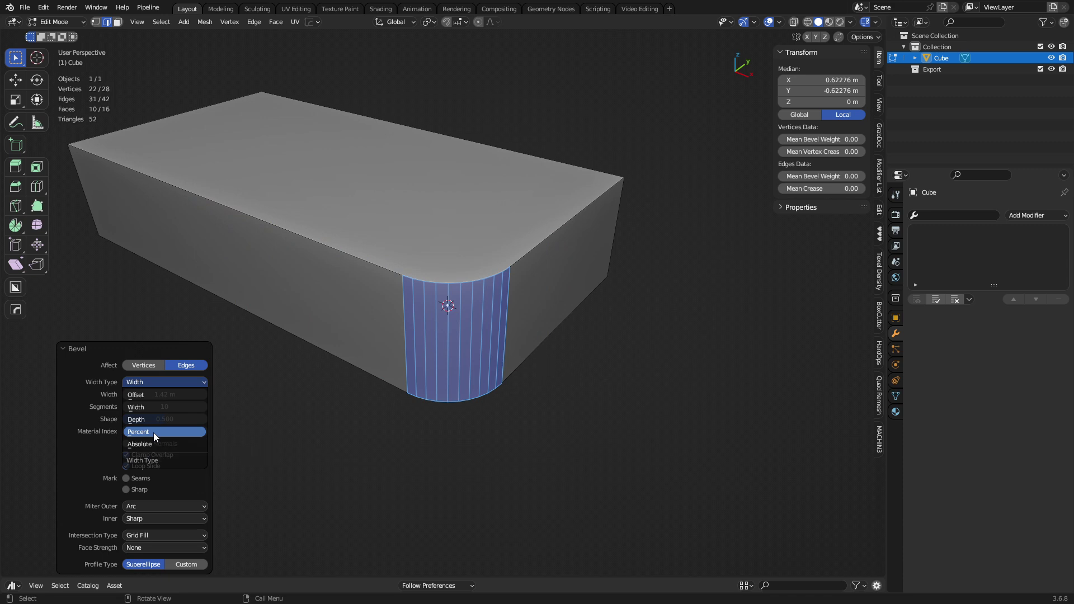
{"action": "left_click", "coordinate": [155, 433]}
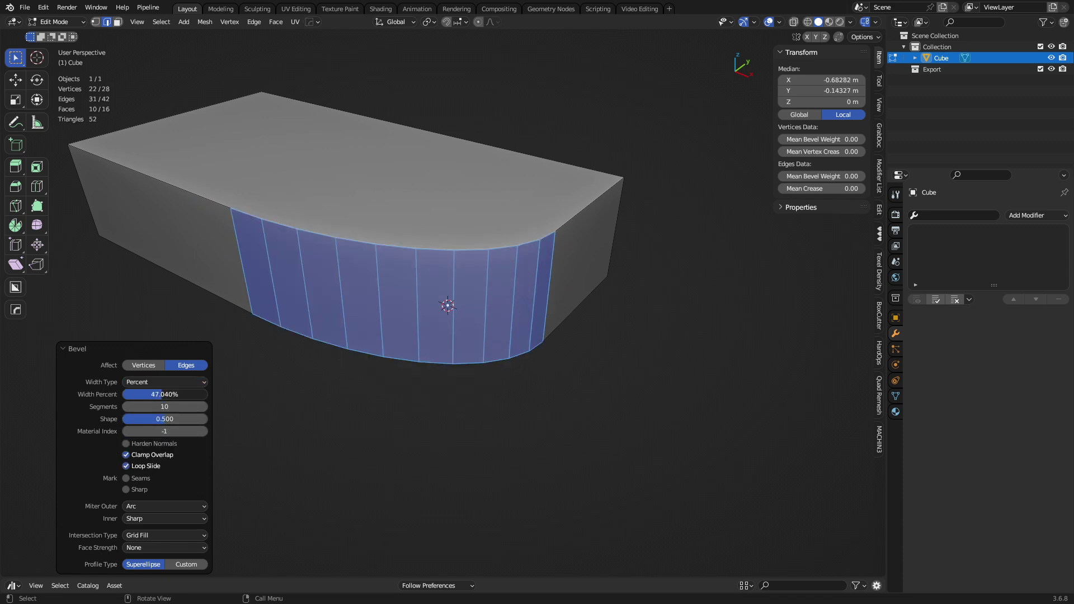
{"action": "left_click_drag", "start_coordinate": [171, 395], "coordinate": [143, 395]}
{"action": "key", "text": "ctrl+z"}
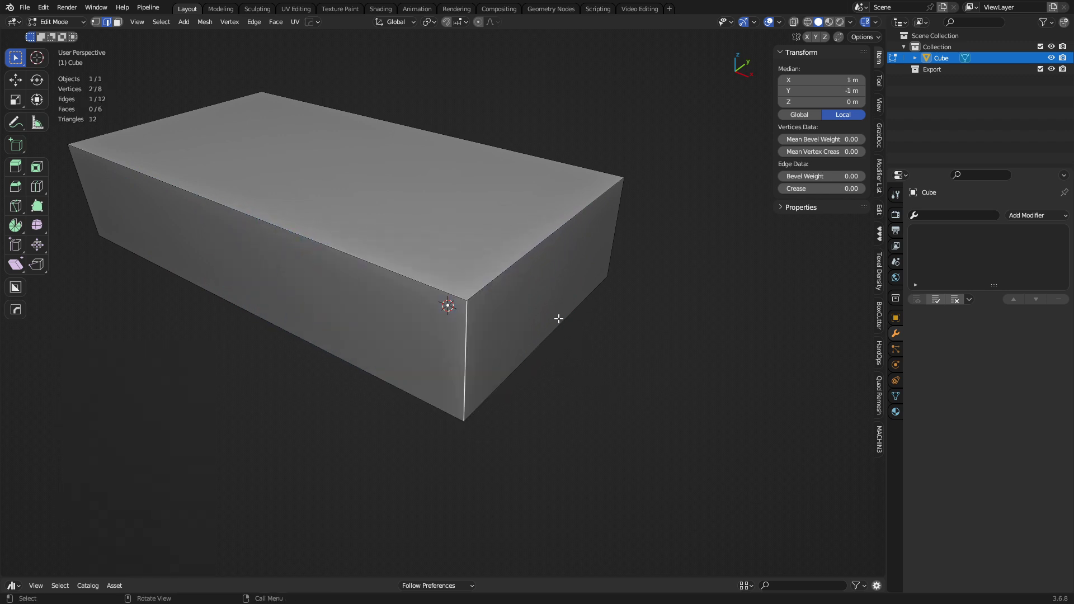
From the top view, knife a straight cut all the way through the box along its length, at about Y 0.92 m
{"action": "left_click", "coordinate": [611, 347]}
{"action": "middle_click_drag", "start_coordinate": [640, 261], "coordinate": [474, 413]}
{"action": "scroll", "coordinate": [451, 481], "scroll_direction": "up", "scroll_amount": 2}
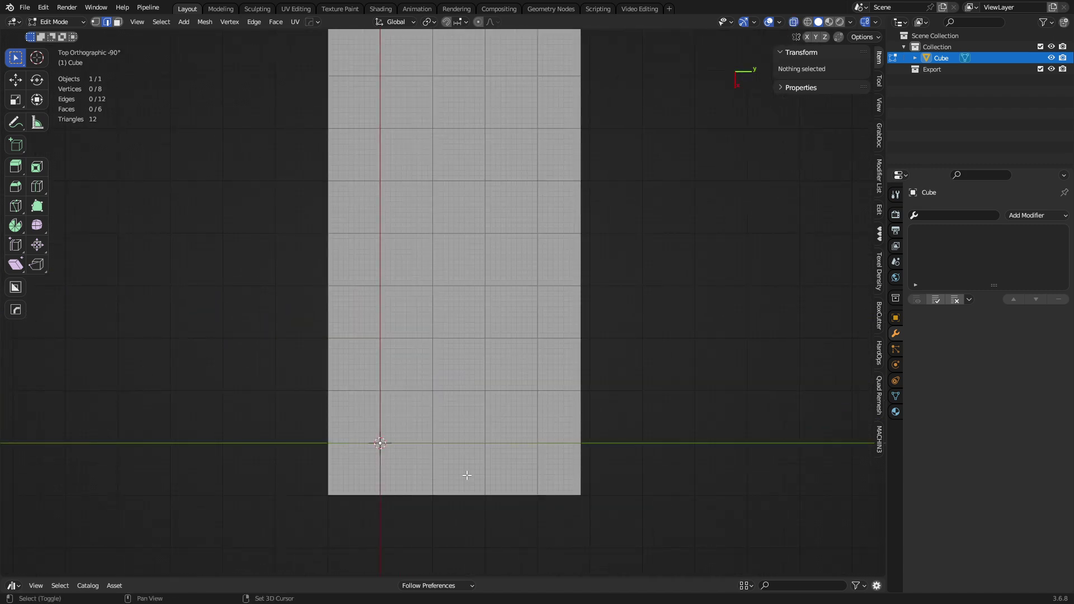
{"action": "middle_click_drag", "start_coordinate": [469, 470], "coordinate": [468, 425], "text": "shift"}
{"action": "scroll", "coordinate": [488, 416], "scroll_direction": "down", "scroll_amount": 2}
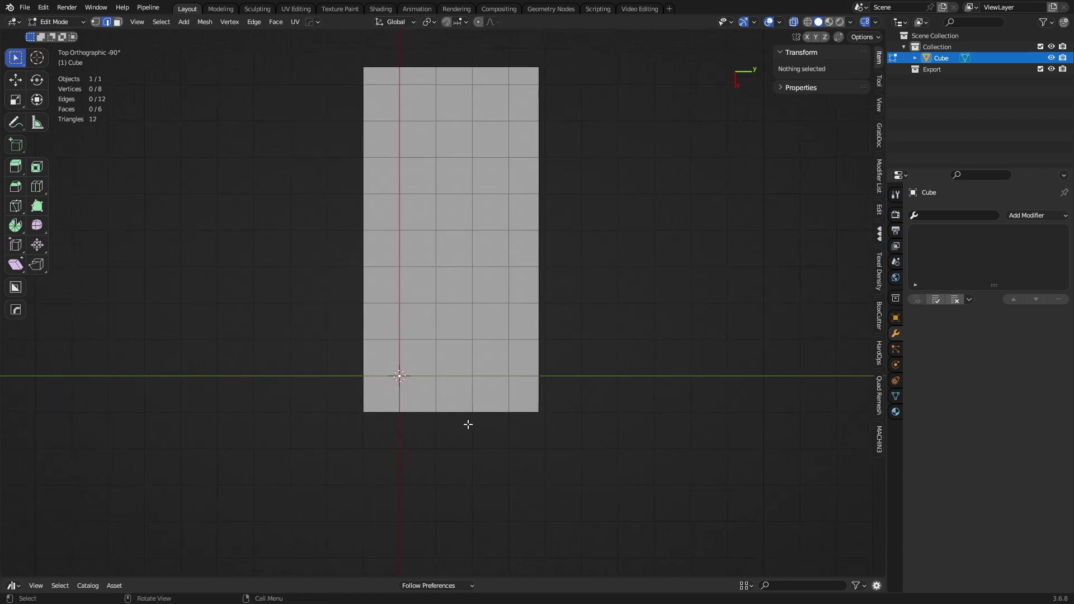
{"action": "key", "text": "k"}
{"action": "left_click", "coordinate": [434, 436]}
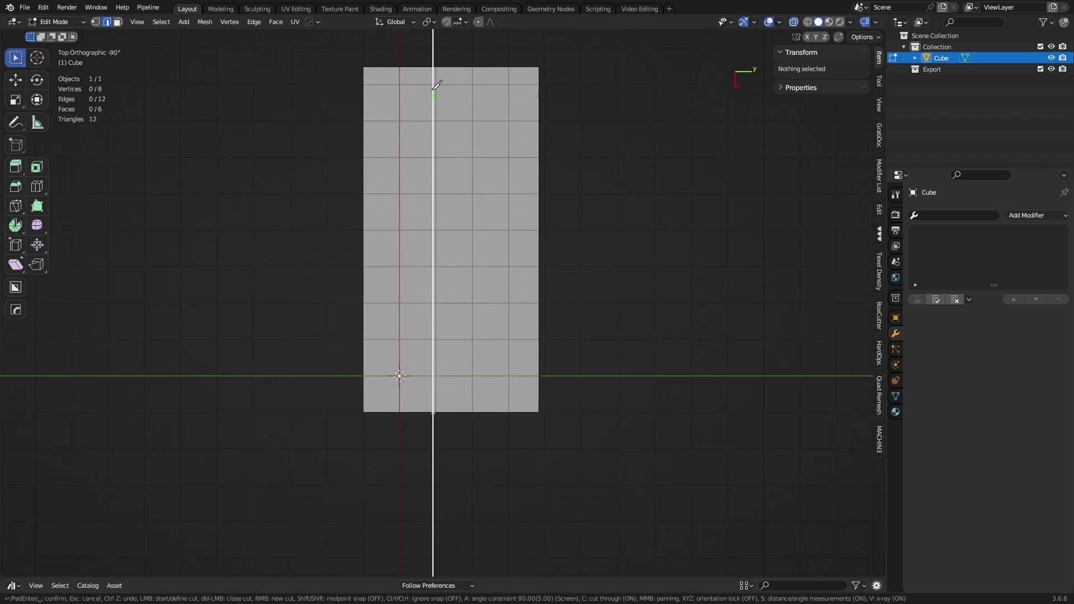
{"action": "left_click", "coordinate": [435, 54]}
{"action": "key", "text": "Return"}
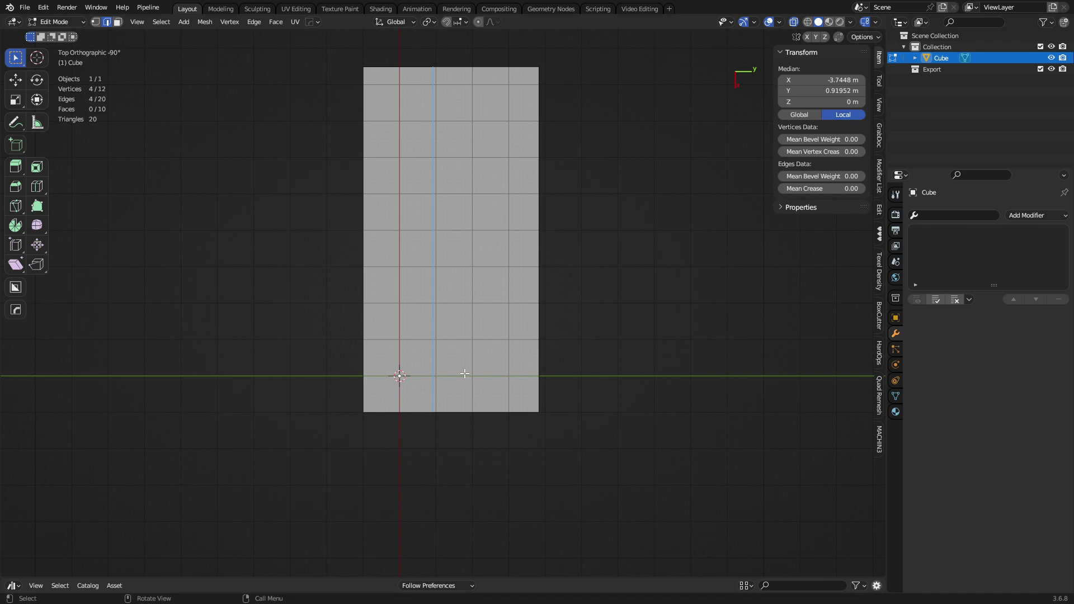
Add a loop cut across the box near its origin end, sliding it to about X -1.00 m
{"action": "key", "text": "ctrl+r"}
{"action": "left_click", "coordinate": [434, 281]}
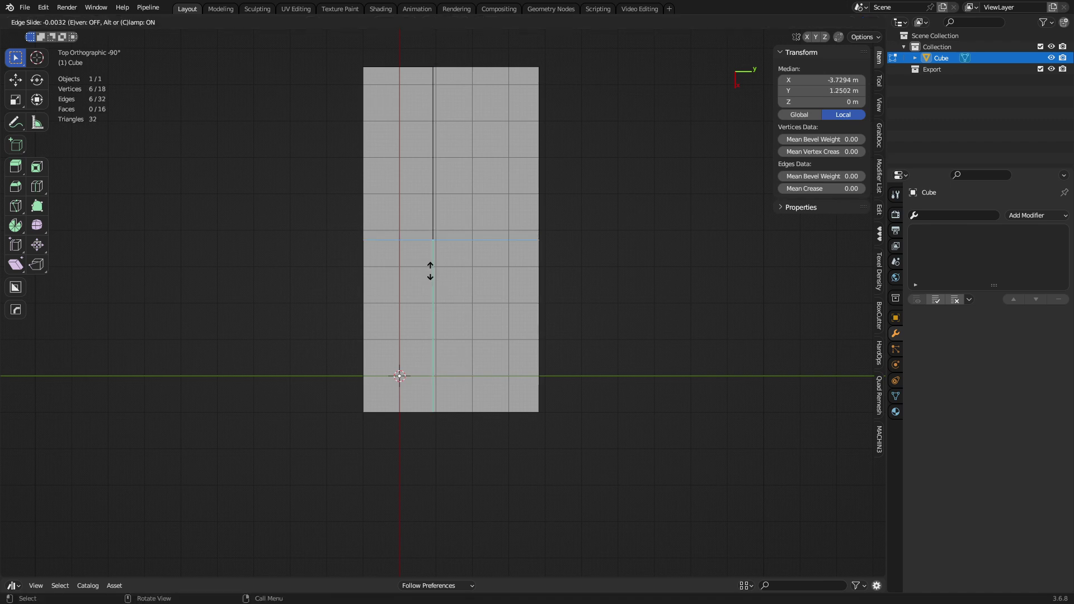
{"action": "left_click", "coordinate": [438, 370]}
{"action": "key", "text": "1"}
{"action": "left_click_drag", "start_coordinate": [301, 361], "coordinate": [594, 314]}
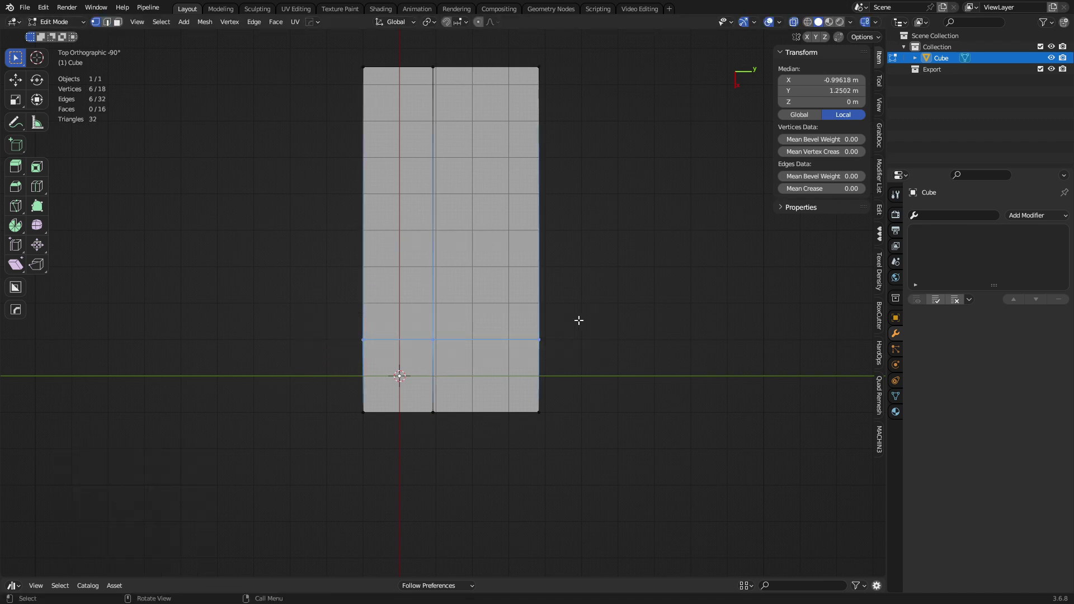
{"action": "key", "text": "shift+space"}
{"action": "left_click", "coordinate": [532, 354]}
{"action": "scroll", "coordinate": [496, 320], "scroll_direction": "up", "scroll_amount": 3}
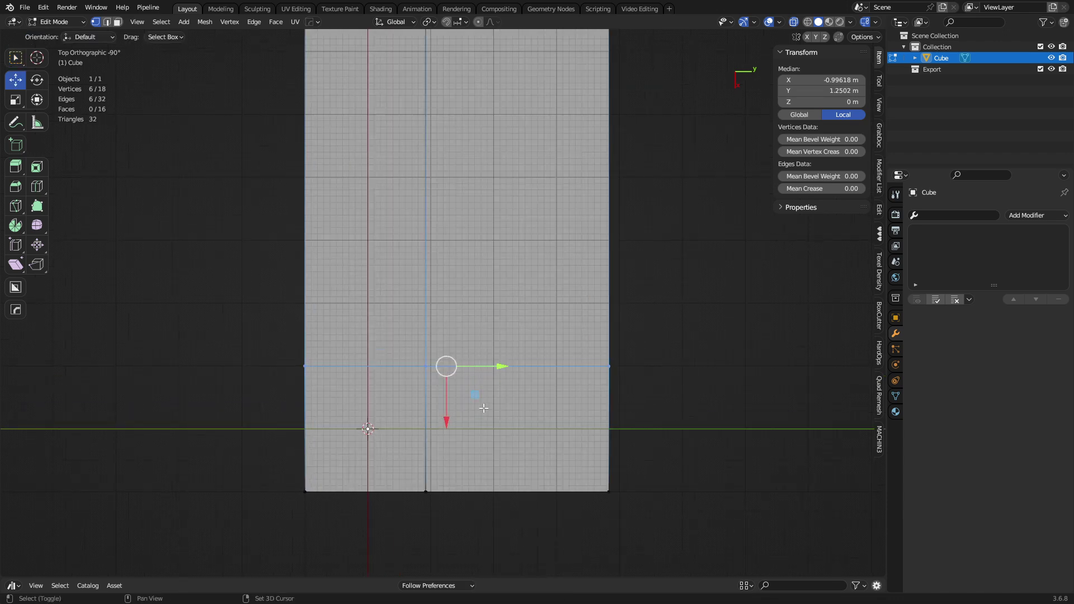
{"action": "mouse_move", "coordinate": [466, 312]}
{"action": "left_mouse_down"}
{"action": "mouse_move", "coordinate": [465, 263]}
{"action": "mouse_move", "coordinate": [466, 313]}
{"action": "left_mouse_up"}
{"action": "scroll", "coordinate": [452, 353], "scroll_direction": "down", "scroll_amount": 4}
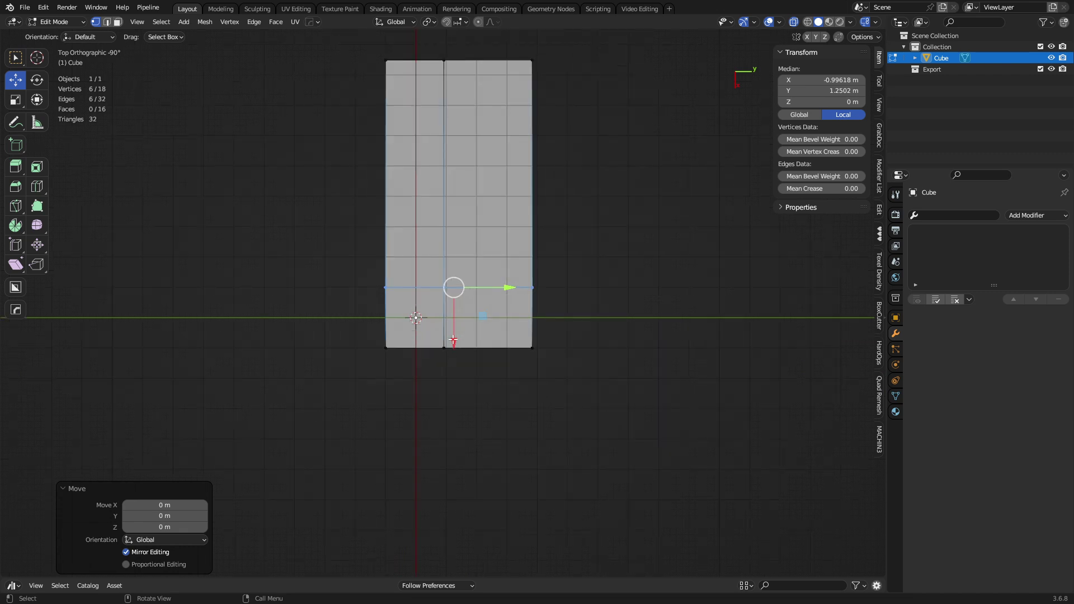
Select all vertices of the lengthwise cut and move them about 0.089 m along Y
{"action": "middle_click_drag", "start_coordinate": [453, 338], "coordinate": [456, 384], "text": "shift"}
{"action": "left_click_drag", "start_coordinate": [428, 434], "coordinate": [470, 87]}
{"action": "scroll", "coordinate": [489, 298], "scroll_direction": "up", "scroll_amount": 4}
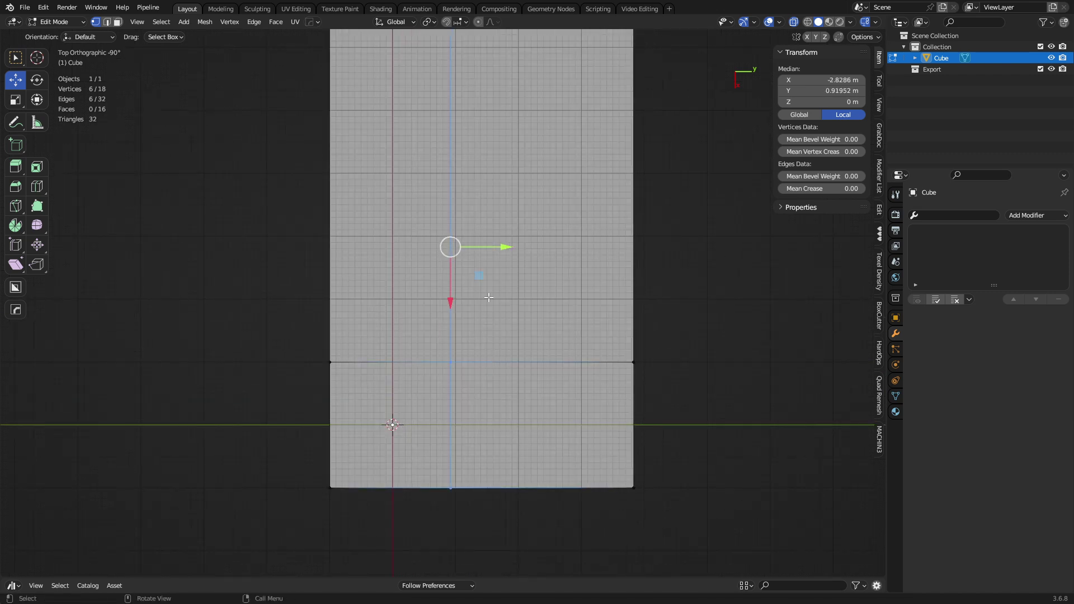
{"action": "left_click_drag", "start_coordinate": [489, 246], "coordinate": [497, 246]}
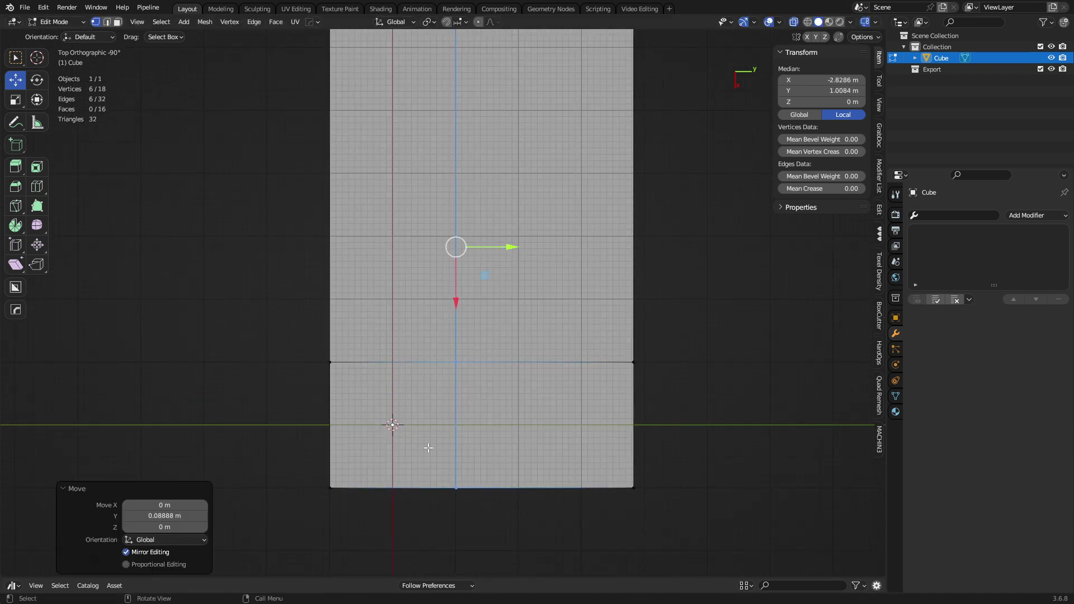
Bevel the nearest vertical edge with 10 segments and a width of 3.54 m, and undo the bevel
{"action": "key", "text": "2"}
{"action": "middle_click_drag", "start_coordinate": [424, 449], "coordinate": [454, 343]}
{"action": "left_click", "coordinate": [441, 342]}
{"action": "scroll", "coordinate": [431, 350], "scroll_direction": "up", "scroll_amount": 3}
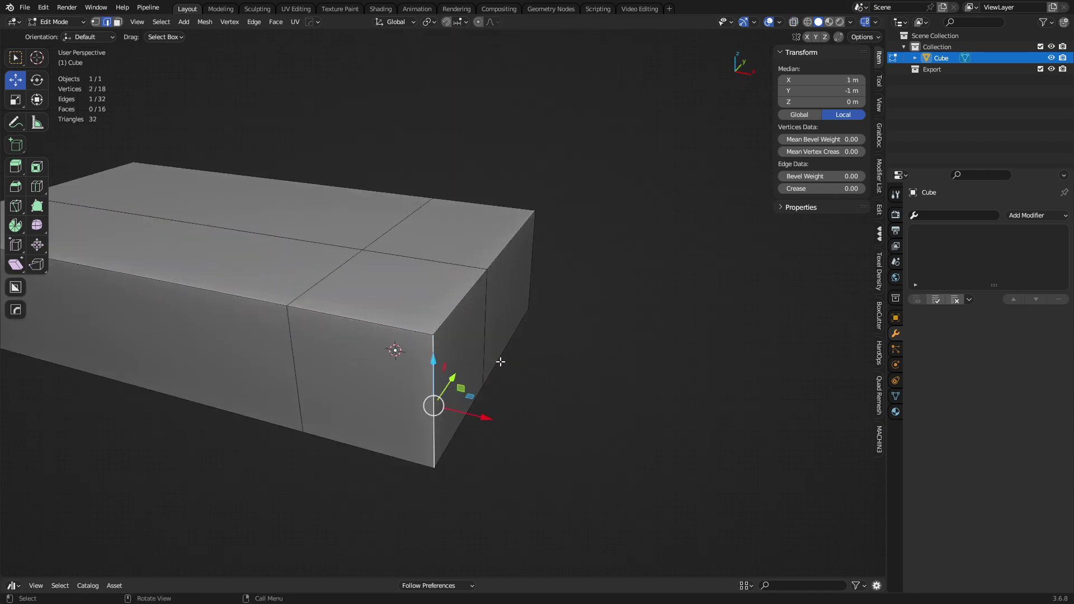
{"action": "key", "text": "ctrl+b"}
{"action": "scroll", "coordinate": [590, 379], "scroll_direction": "up", "scroll_amount": 9}
{"action": "left_click", "coordinate": [806, 393]}
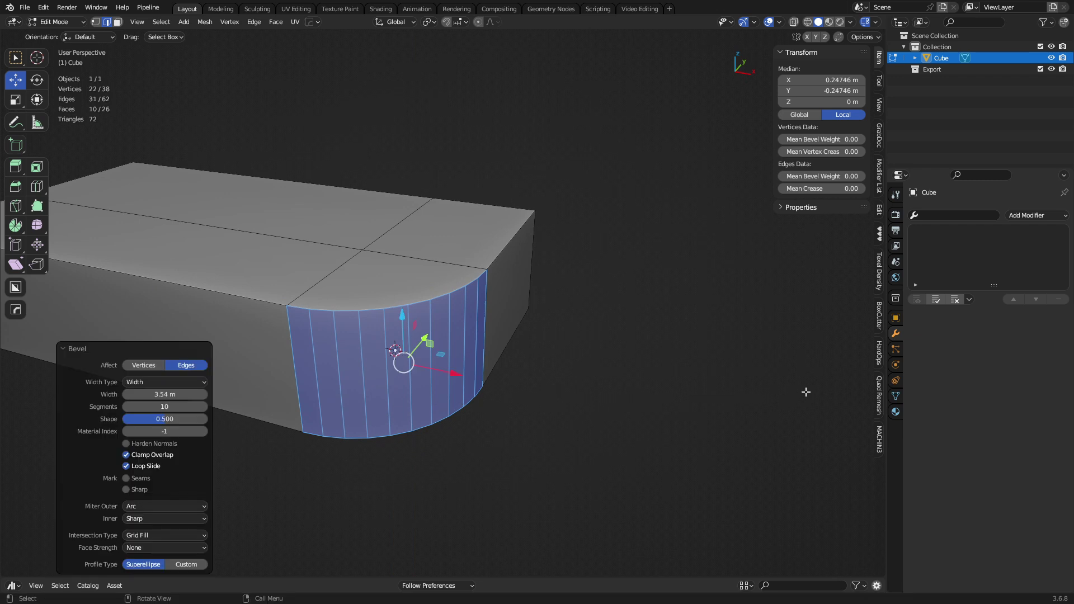
{"action": "key", "text": "ctrl+z"}
Add a centred loop cut horizontally around the box at mid-height
{"action": "key", "text": "ctrl+r"}
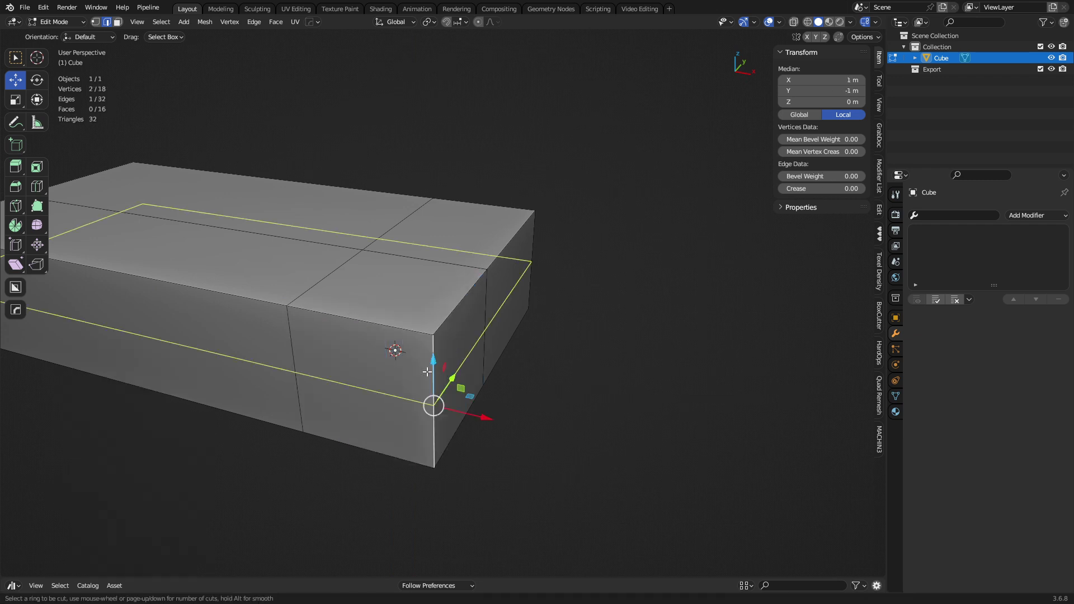
{"action": "left_click", "coordinate": [441, 370]}
{"action": "right_click", "coordinate": [537, 417]}
{"action": "middle_click_drag", "start_coordinate": [543, 420], "coordinate": [579, 367]}
{"action": "key", "text": "s"}
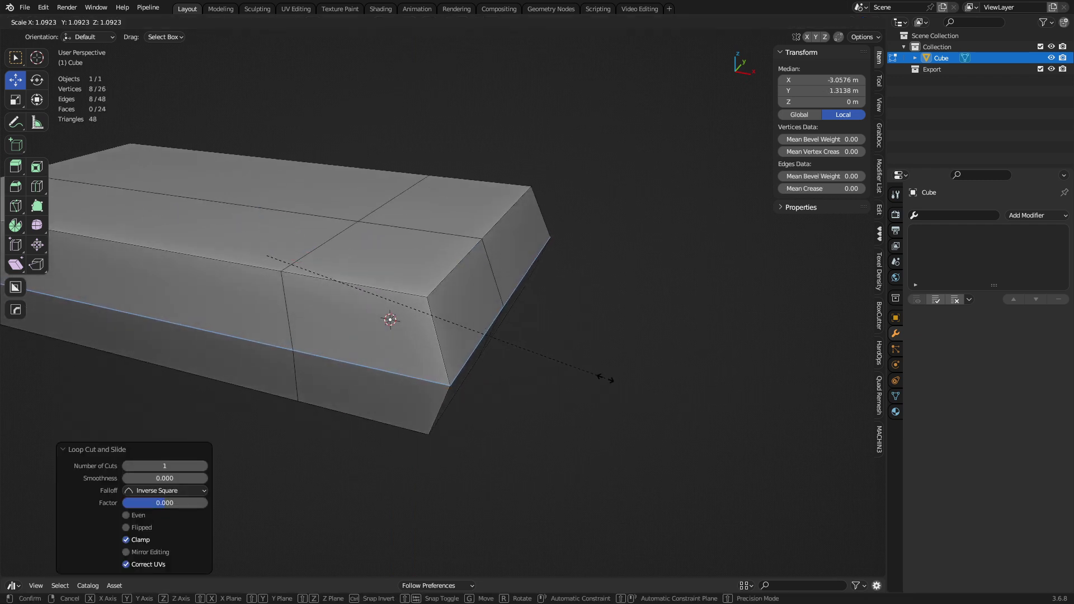
{"action": "right_click", "coordinate": [598, 375]}
Scale the mid-height loop outward by about 1.247, plus about 1.15 more along Y only
{"action": "middle_click_drag", "start_coordinate": [555, 321], "coordinate": [427, 432], "text": "alt"}
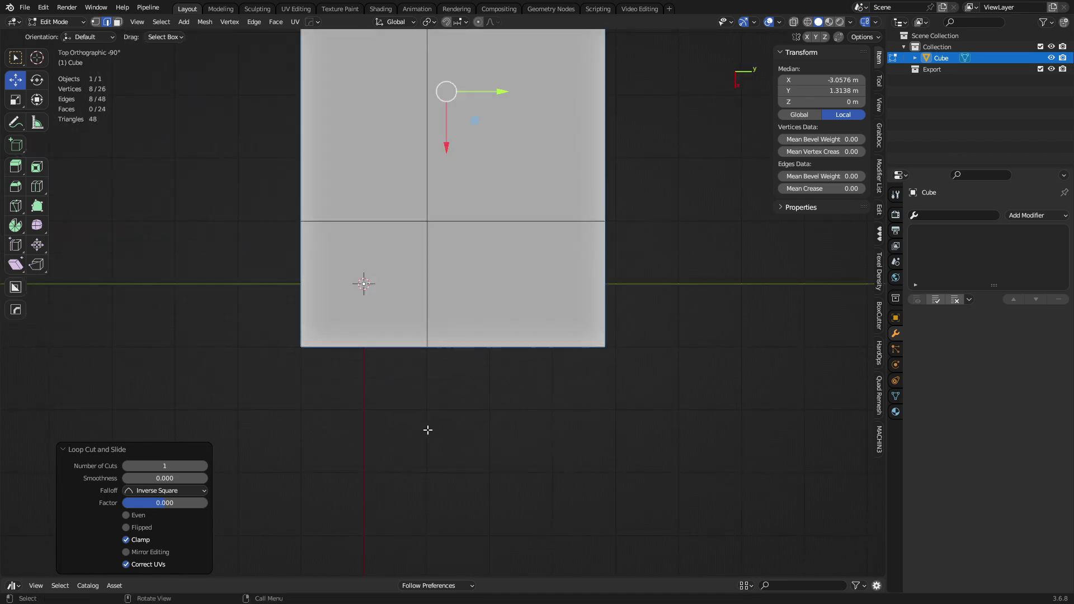
{"action": "key", "text": "s"}
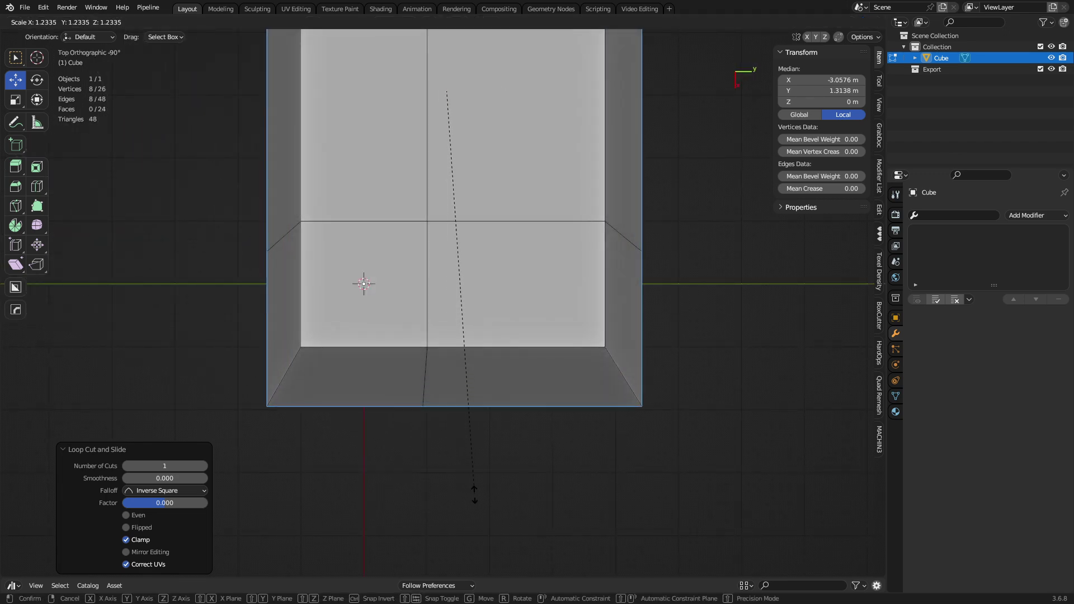
{"action": "left_click", "coordinate": [480, 498]}
{"action": "key", "text": "s"}
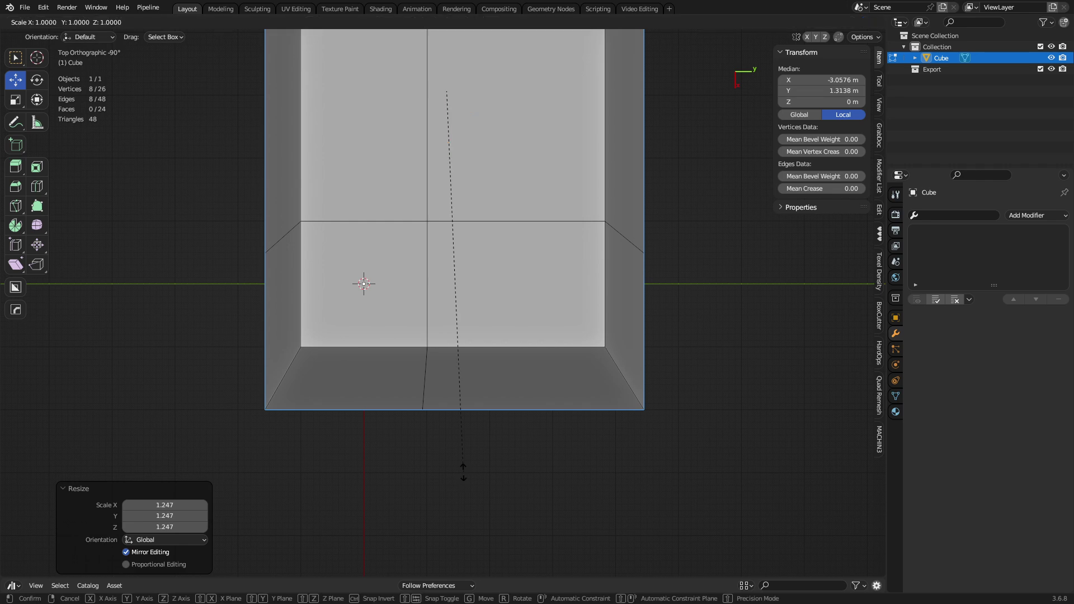
{"action": "key", "text": "y"}
{"action": "key", "text": "x"}
{"action": "key", "text": "y"}
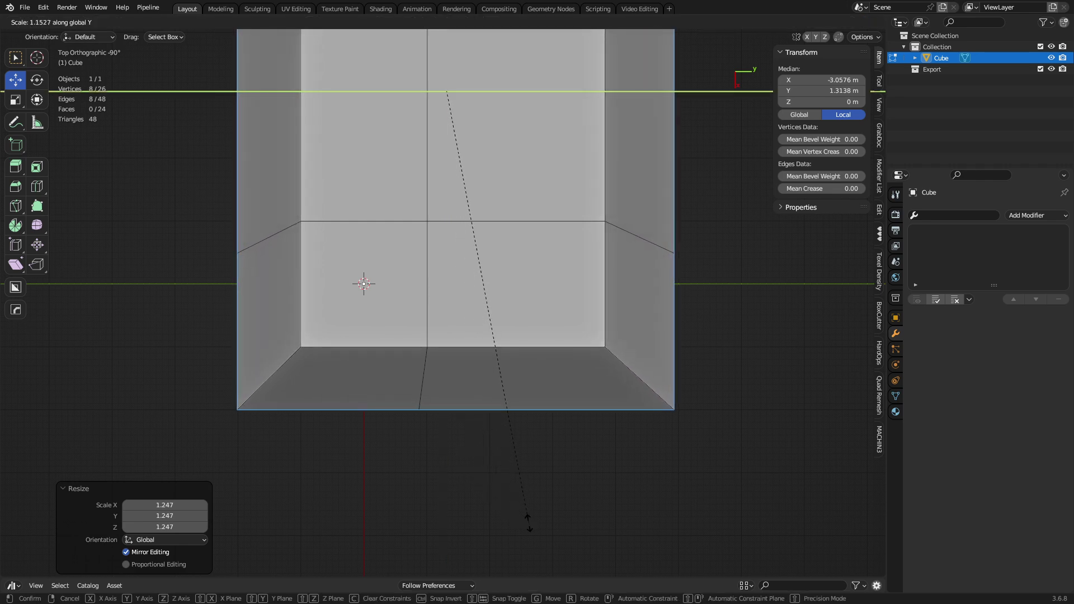
{"action": "left_click", "coordinate": [521, 524]}
Bevel the two slanted edges of the nearest corner with 10 segments and a width of 3.18 m
{"action": "middle_click_drag", "start_coordinate": [522, 525], "coordinate": [413, 409]}
{"action": "left_click", "coordinate": [412, 409]}
{"action": "key", "text": "ctrl+b"}
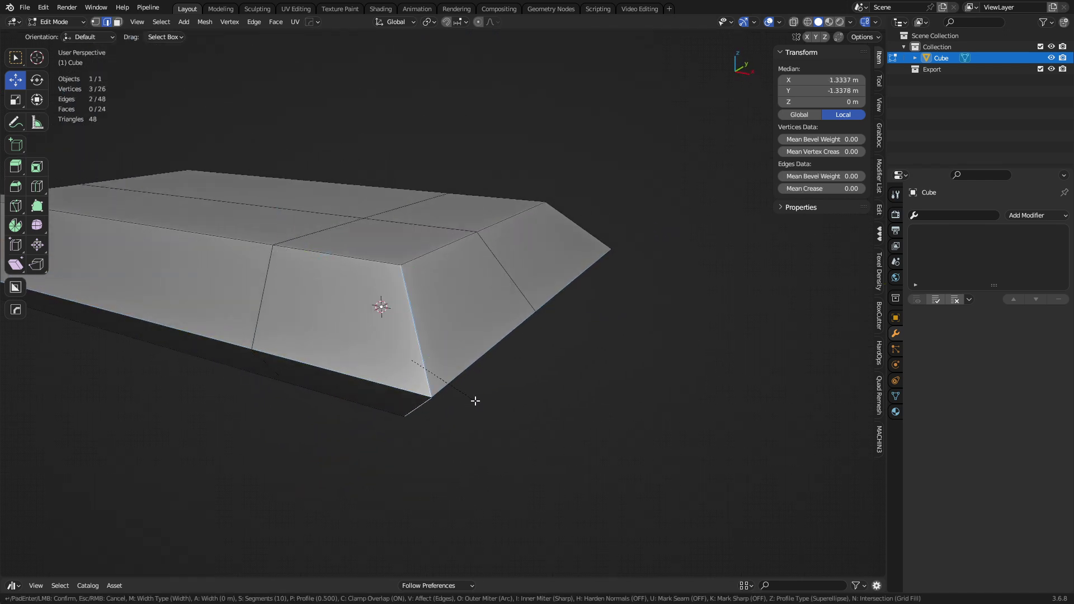
{"action": "left_click", "coordinate": [758, 425]}
{"action": "middle_click_drag", "start_coordinate": [544, 404], "coordinate": [442, 432]}
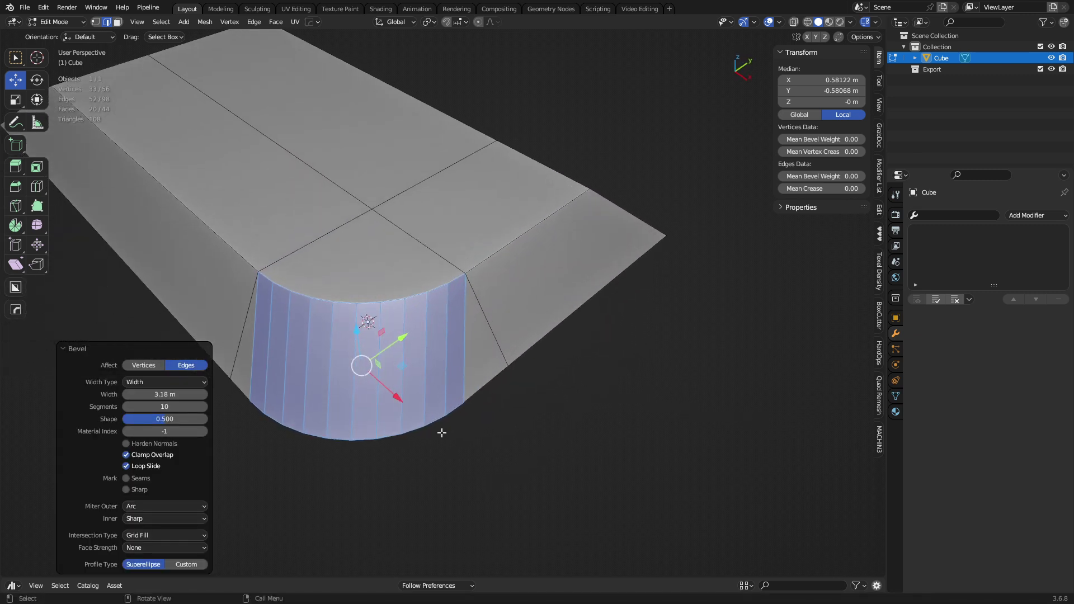
Switch the corner bevel to the Percent width type and raise its percentage, and undo the bevel
{"action": "left_click", "coordinate": [157, 384]}
{"action": "left_click", "coordinate": [153, 432]}
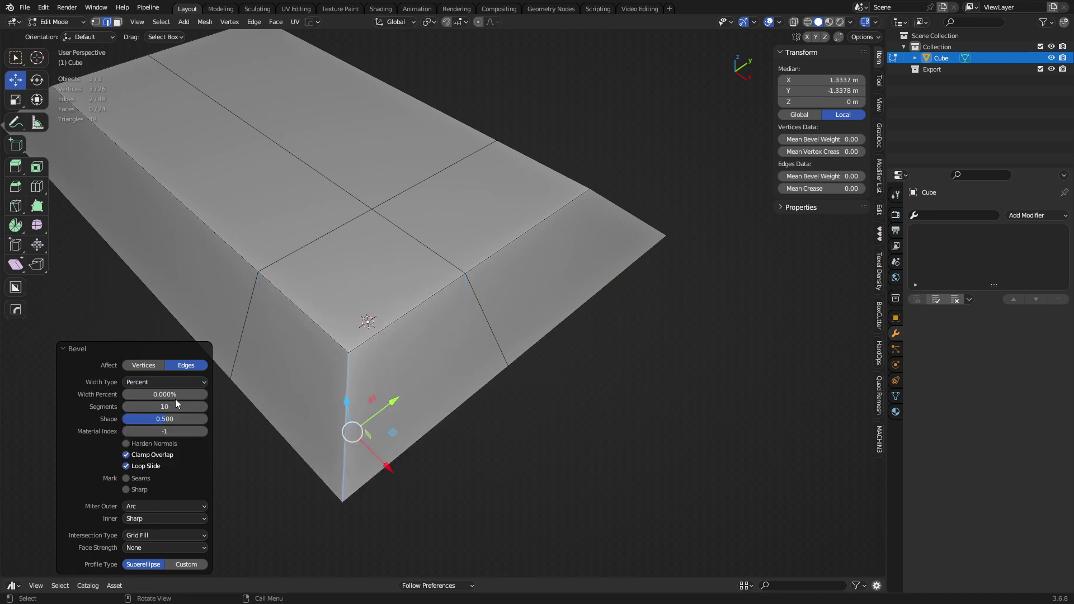
{"action": "left_click_drag", "start_coordinate": [165, 395], "coordinate": [221, 395]}
{"action": "middle_click_drag", "start_coordinate": [529, 265], "coordinate": [381, 426], "text": "alt"}
{"action": "key", "text": "ctrl+z"}
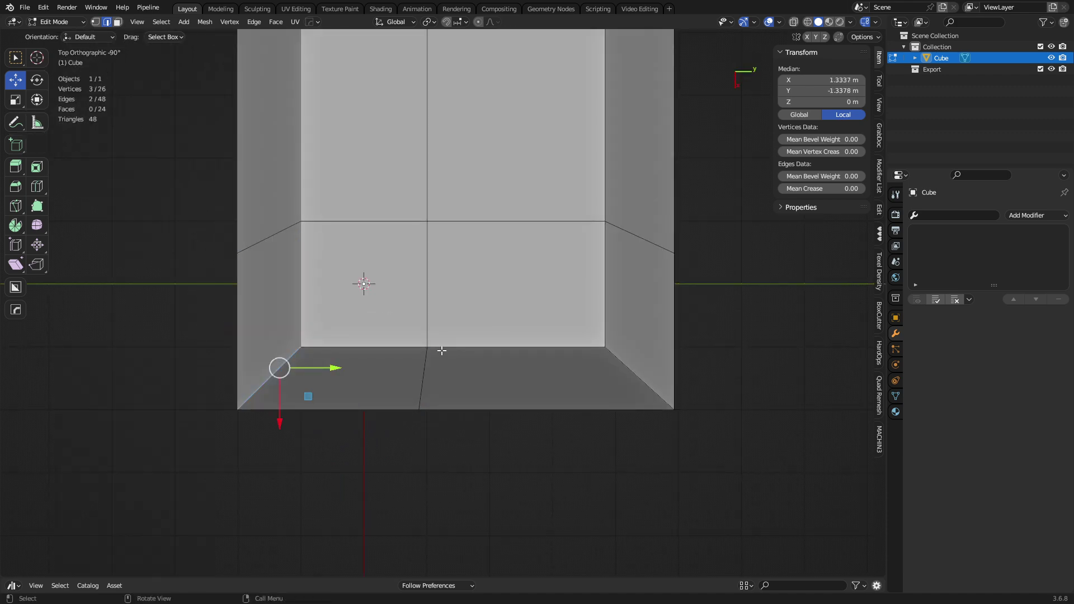
Straighten the whole lengthwise cut by scaling its vertices to 0 along Y, and move it about 0.022 m along Y
{"action": "scroll", "coordinate": [443, 350], "scroll_direction": "down", "scroll_amount": 1}
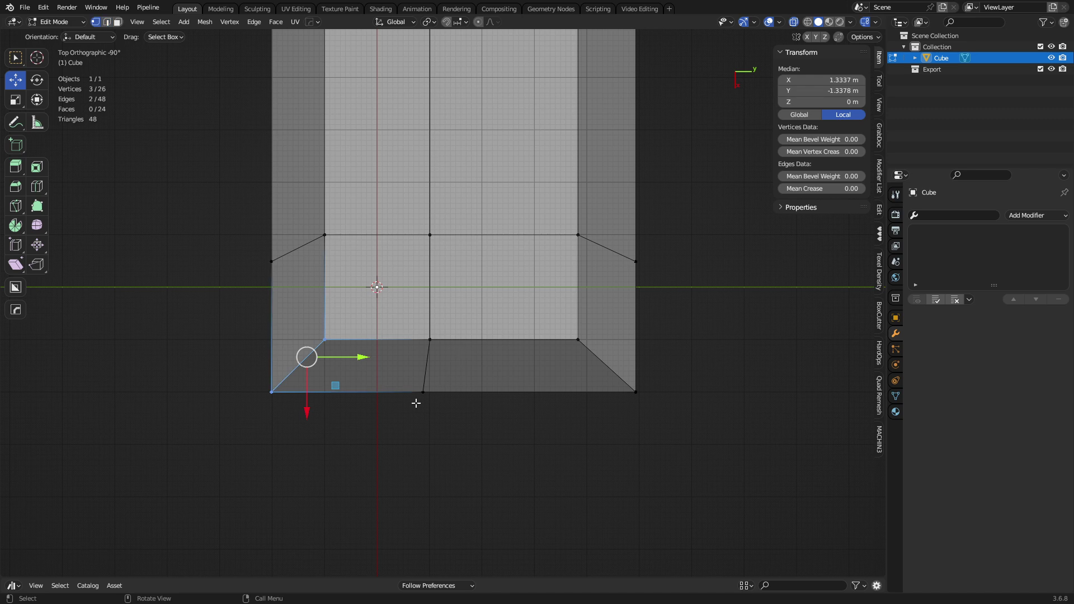
{"action": "left_click", "coordinate": [416, 403]}
{"action": "scroll", "coordinate": [417, 403], "scroll_direction": "down", "scroll_amount": 1}
{"action": "left_click_drag", "start_coordinate": [375, 441], "coordinate": [467, 278]}
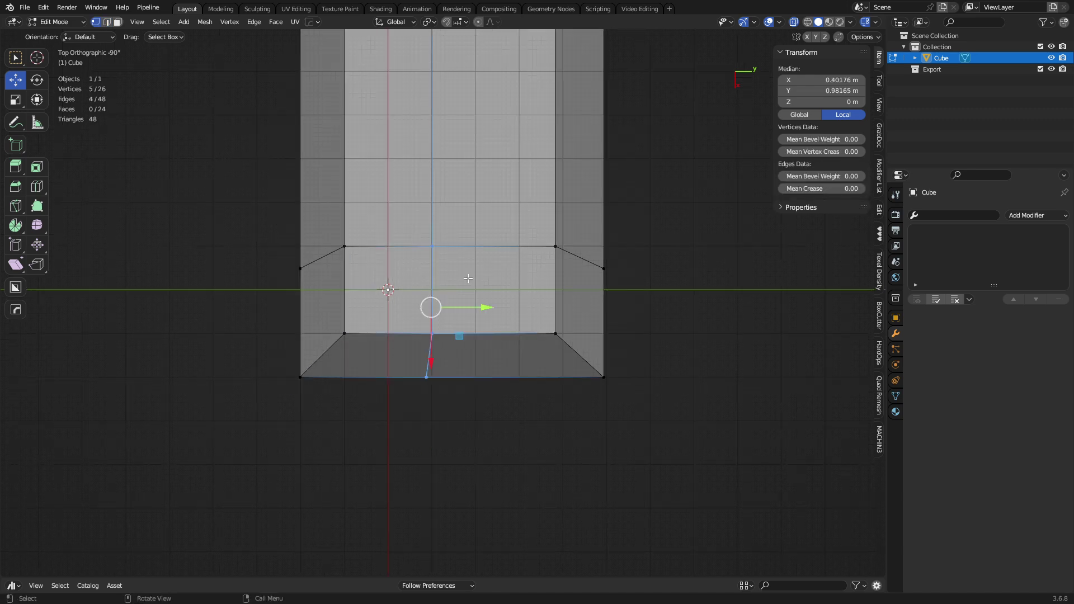
{"action": "scroll", "coordinate": [501, 286], "scroll_direction": "down", "scroll_amount": 4}
{"action": "scroll", "coordinate": [501, 286], "scroll_direction": "up", "scroll_amount": 1}
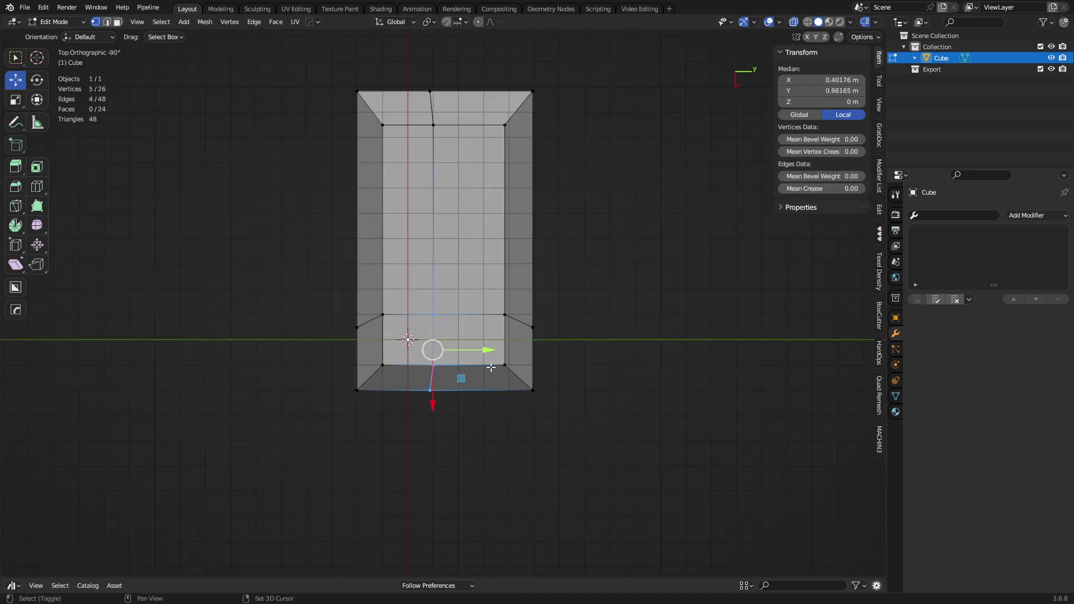
{"action": "left_click_drag", "start_coordinate": [461, 452], "coordinate": [405, 105]}
{"action": "type", "text": "s"}
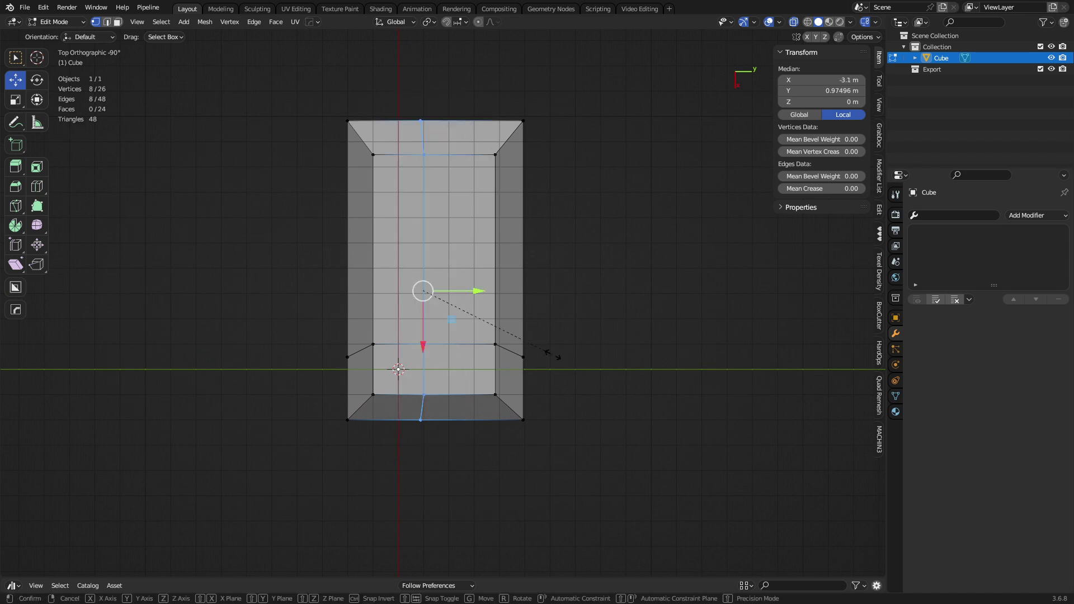
{"action": "type", "text": "y0"}
{"action": "key", "text": "Return"}
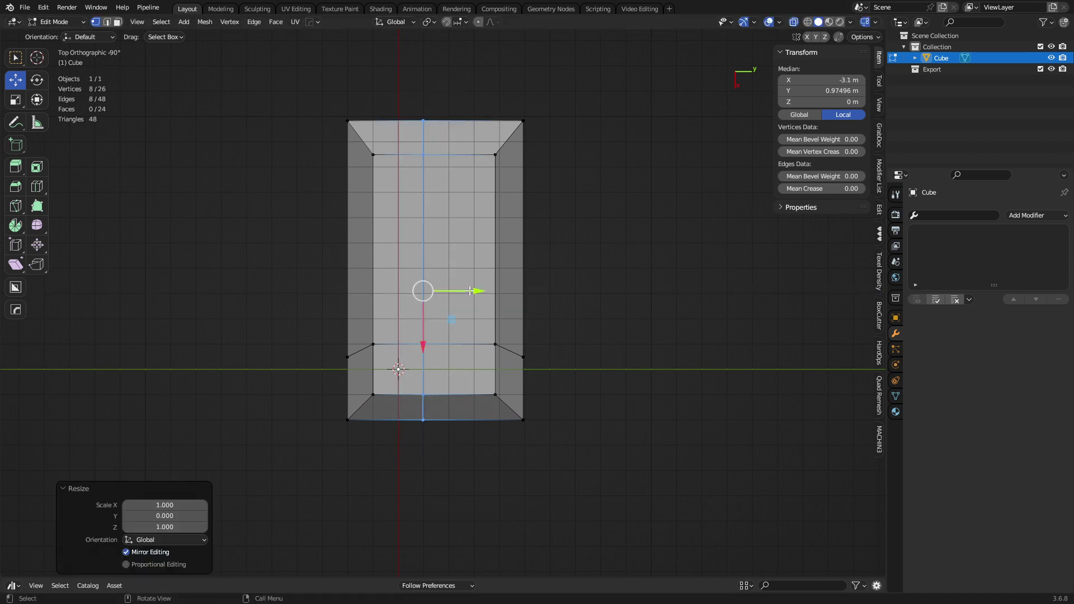
{"action": "mouse_move", "coordinate": [470, 291]}
{"action": "left_mouse_down"}
{"action": "mouse_move", "coordinate": [479, 291]}
{"action": "mouse_move", "coordinate": [469, 292]}
{"action": "left_mouse_up"}
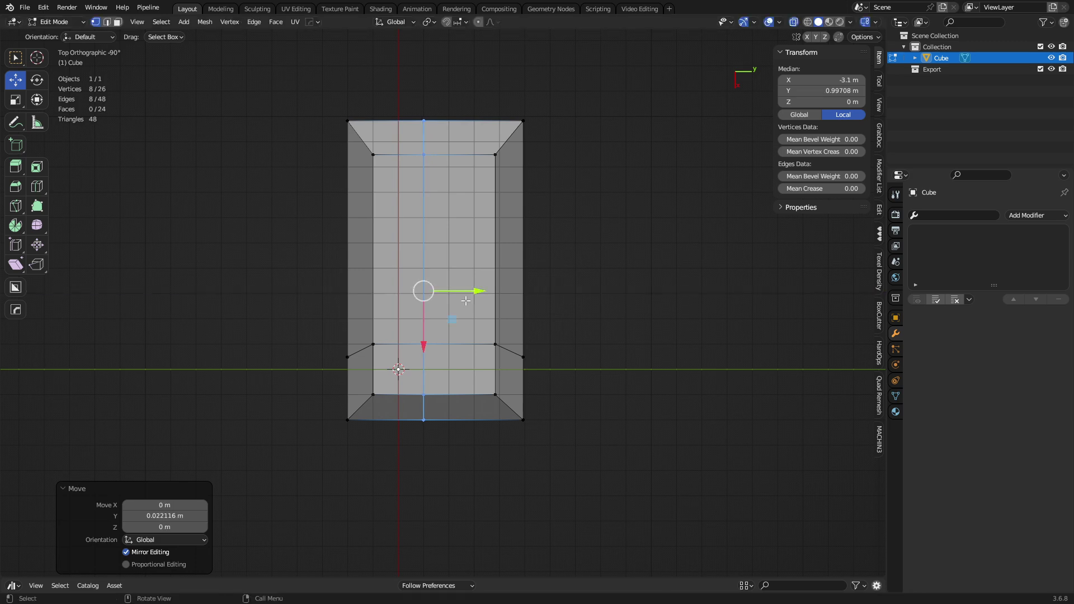
Select all vertices of the crosswise cut and straighten them with the MACHIN3 Align Top option
{"action": "left_click", "coordinate": [318, 371]}
{"action": "left_click_drag", "start_coordinate": [310, 323], "coordinate": [554, 376]}
{"action": "key", "text": "s"}
{"action": "key", "text": "x"}
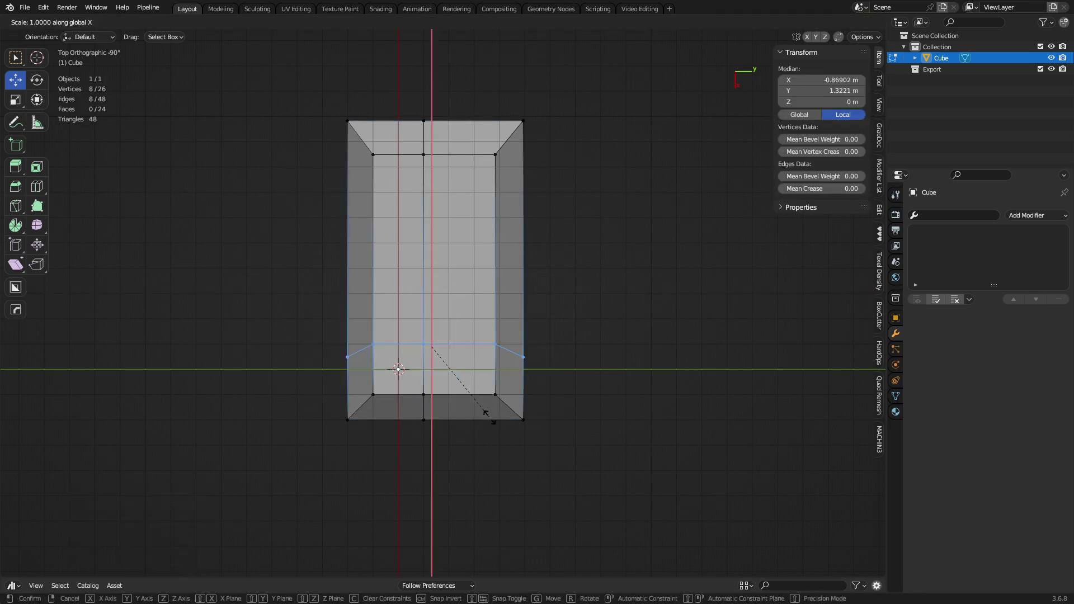
{"action": "key", "text": "Return"}
{"action": "key", "text": "ctrl+z"}
{"action": "key", "text": "alt+a"}
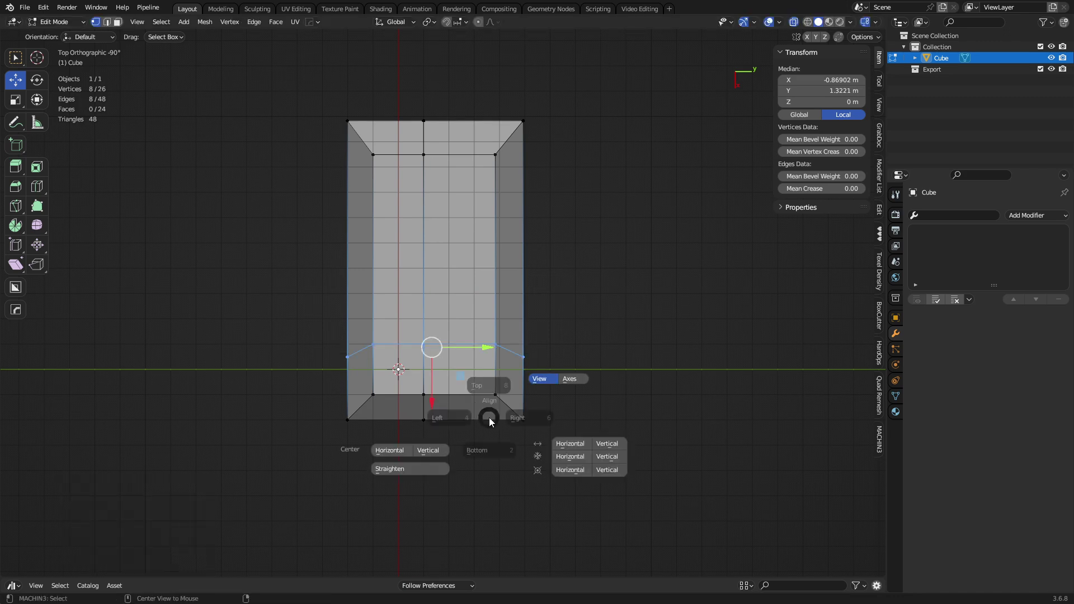
{"action": "left_click", "coordinate": [482, 372]}
Align all vertices of the lengthwise cut to their maximum Y with MACHIN3 Align
{"action": "left_click_drag", "start_coordinate": [445, 455], "coordinate": [420, 110]}
{"action": "key", "text": "alt+a"}
{"action": "left_click", "coordinate": [500, 285]}
Turn off X-ray and bevel the nearest corner's slanted edges with 10 segments and the Percent width type at 100%
{"action": "scroll", "coordinate": [501, 348], "scroll_direction": "up", "scroll_amount": 3}
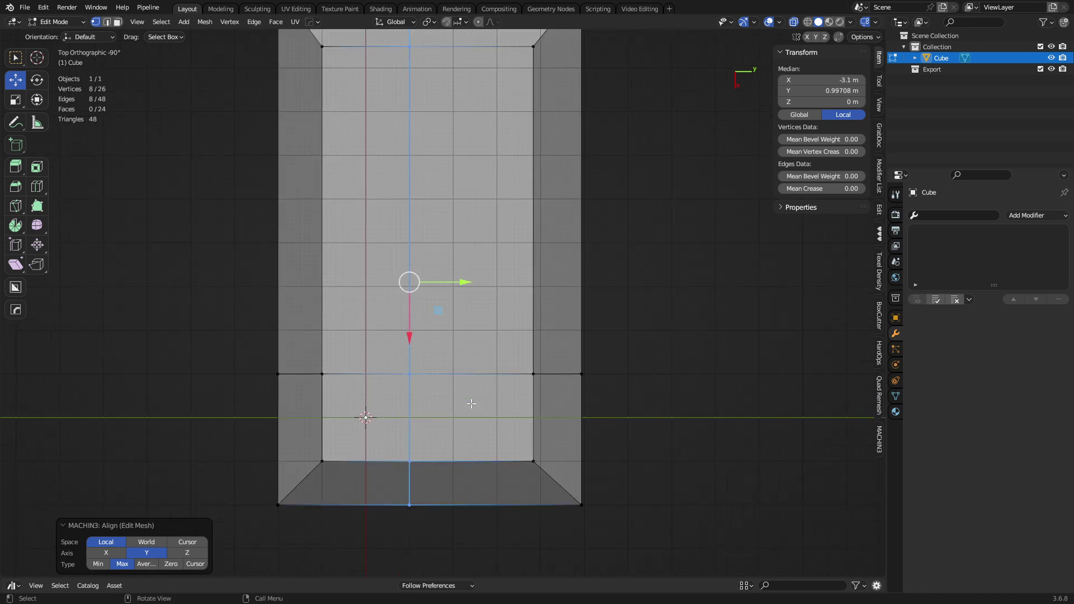
{"action": "middle_click_drag", "start_coordinate": [501, 348], "coordinate": [509, 323], "text": "shift"}
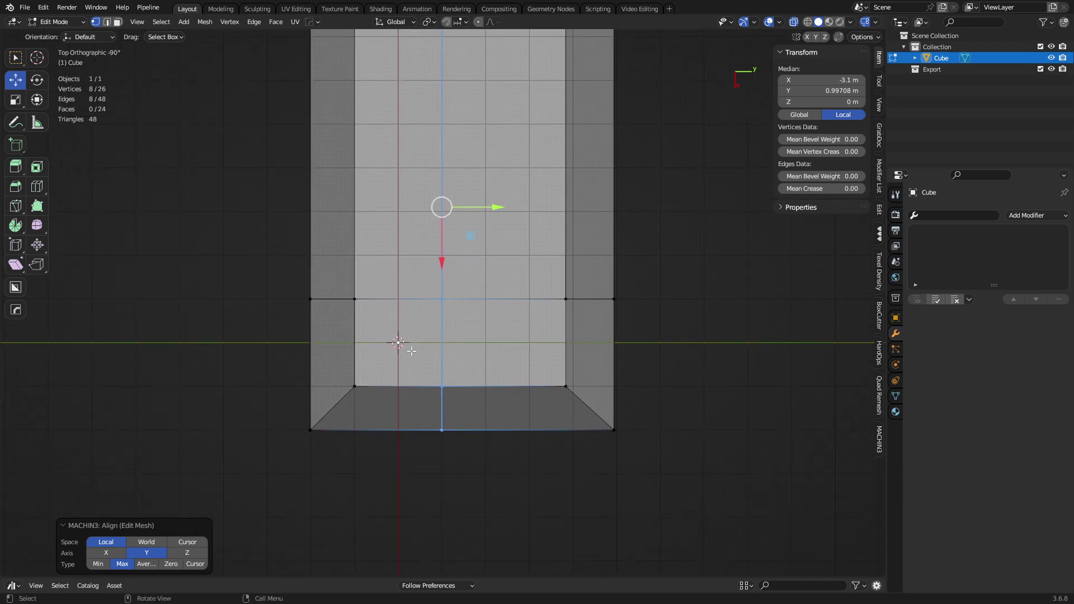
{"action": "middle_click_drag", "start_coordinate": [366, 428], "coordinate": [494, 319]}
{"action": "key", "text": "2"}
{"action": "key", "text": "alt+z"}
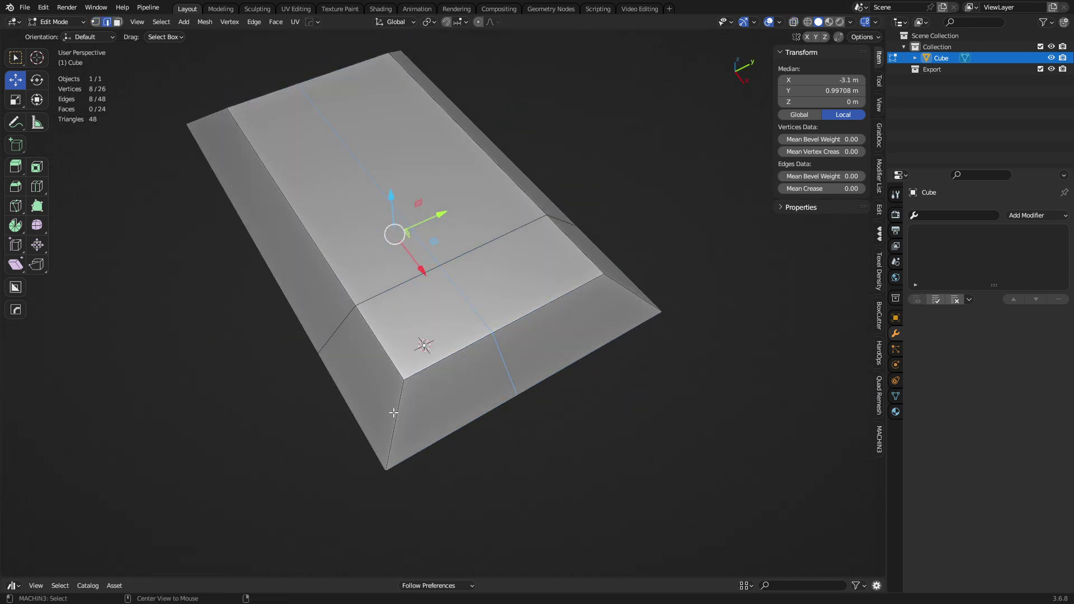
{"action": "left_click", "coordinate": [396, 414], "text": "alt"}
{"action": "key", "text": "ctrl+b"}
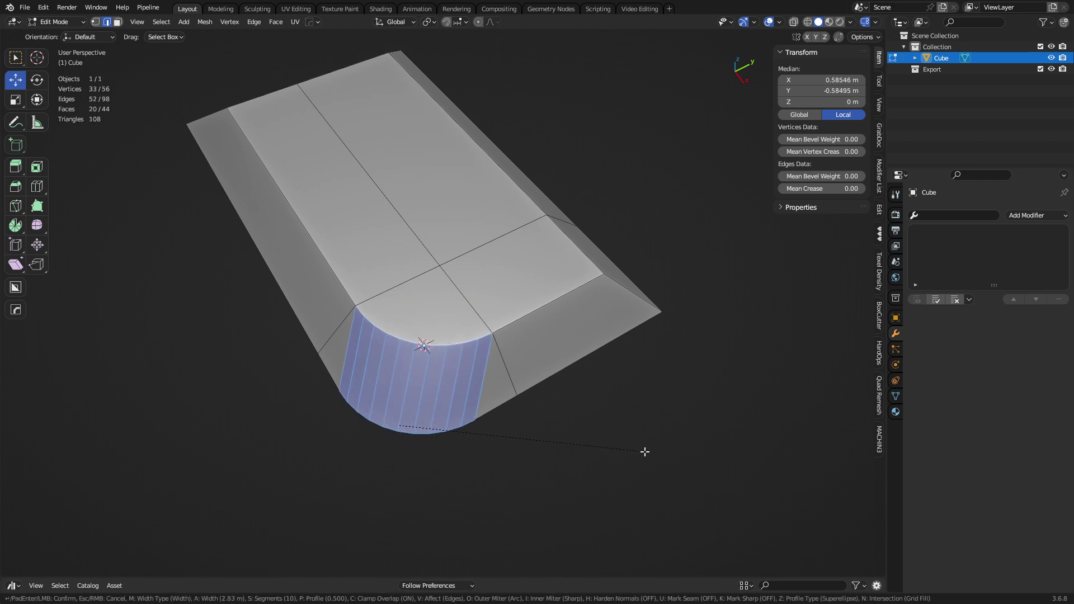
{"action": "key", "text": "m"}
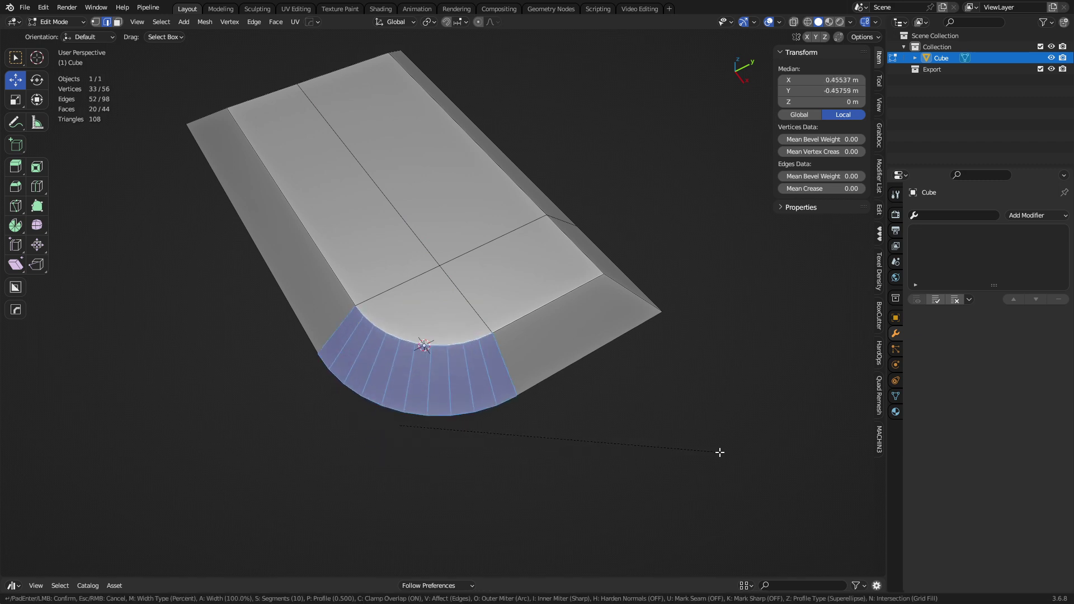
{"action": "left_click", "coordinate": [721, 452]}
Return to Object Mode and deselect the beveled box
{"action": "key", "text": "ctrl+Tab"}
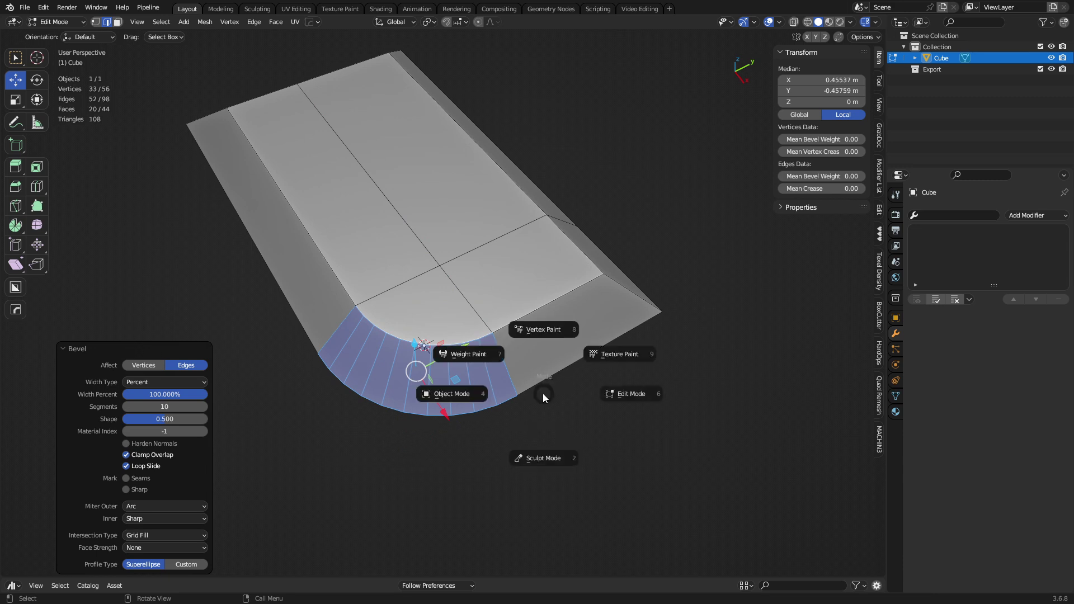
{"action": "left_click", "coordinate": [477, 394]}
{"action": "middle_click_drag", "start_coordinate": [459, 353], "coordinate": [492, 265]}
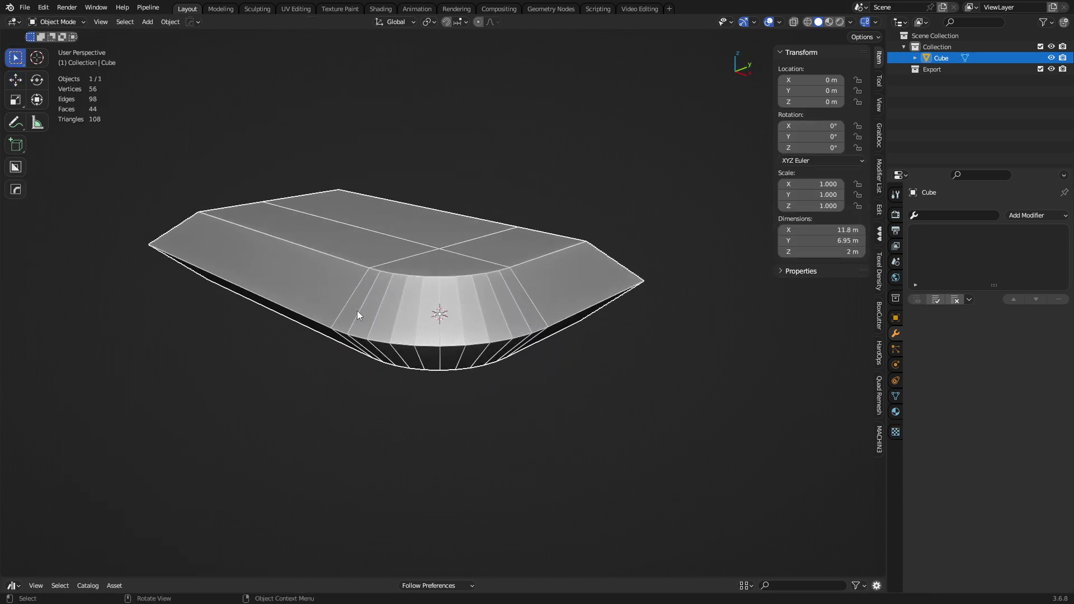
{"action": "left_click", "coordinate": [594, 341]}
In top view, add a 2 m plane at the world origin
{"action": "middle_click_drag", "start_coordinate": [595, 341], "coordinate": [356, 367]}
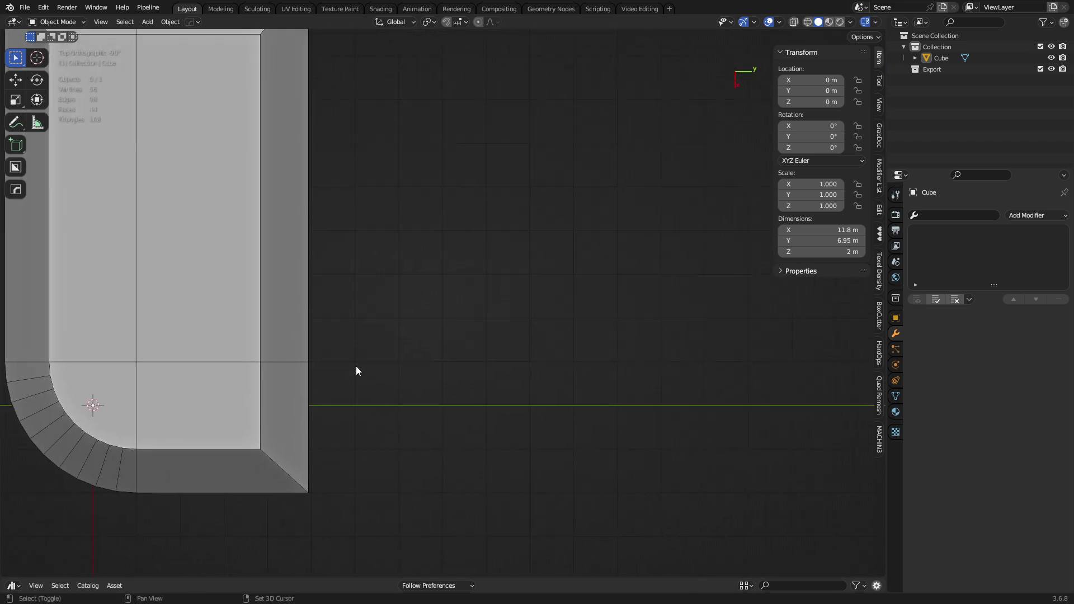
{"action": "key", "text": "shift+a"}
{"action": "mouse_move", "coordinate": [439, 260]}
{"action": "left_click", "coordinate": [500, 290]}
{"action": "scroll", "coordinate": [350, 294], "scroll_direction": "down", "scroll_amount": 4}
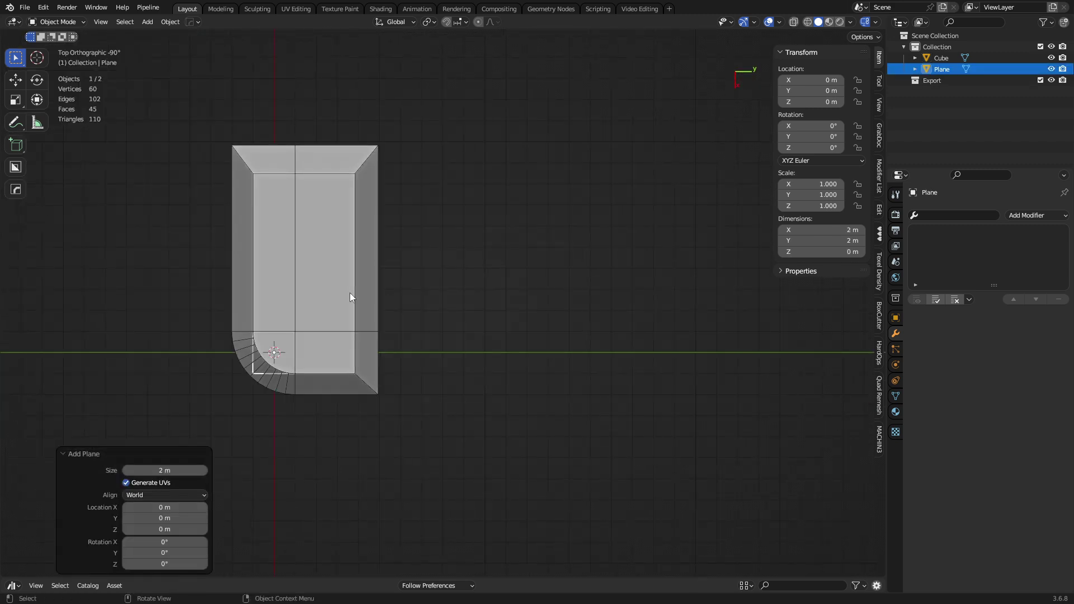
Move the plane beside the box, to about X -3.82 m and Y 12.08 m, and enter Edit Mode
{"action": "key", "text": "g"}
{"action": "left_click", "coordinate": [469, 258]}
{"action": "key", "text": "ctrl+Tab"}
{"action": "left_click", "coordinate": [532, 257]}
Merge the plane's two upper corner vertices at their center to form a triangle
{"action": "scroll", "coordinate": [477, 272], "scroll_direction": "up", "scroll_amount": 3}
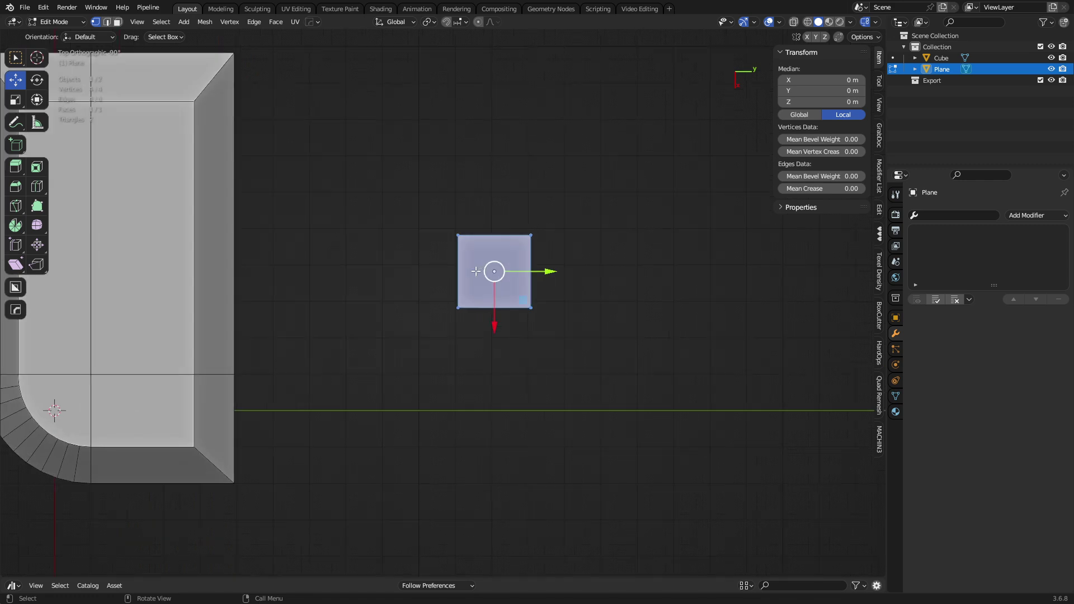
{"action": "left_click", "coordinate": [458, 234]}
{"action": "left_click", "coordinate": [531, 235], "text": "shift"}
{"action": "key", "text": "shift+1"}
{"action": "middle_click_drag", "start_coordinate": [594, 294], "coordinate": [501, 312], "text": "shift"}
{"action": "middle_click_drag", "start_coordinate": [460, 280], "coordinate": [468, 281], "text": "shift"}
Lengthen the triangle by moving its base edge along the global X axis to about X 4.13 m
{"action": "key", "text": "2"}
{"action": "left_click", "coordinate": [409, 328]}
{"action": "key", "text": "g"}
{"action": "key", "text": "z"}
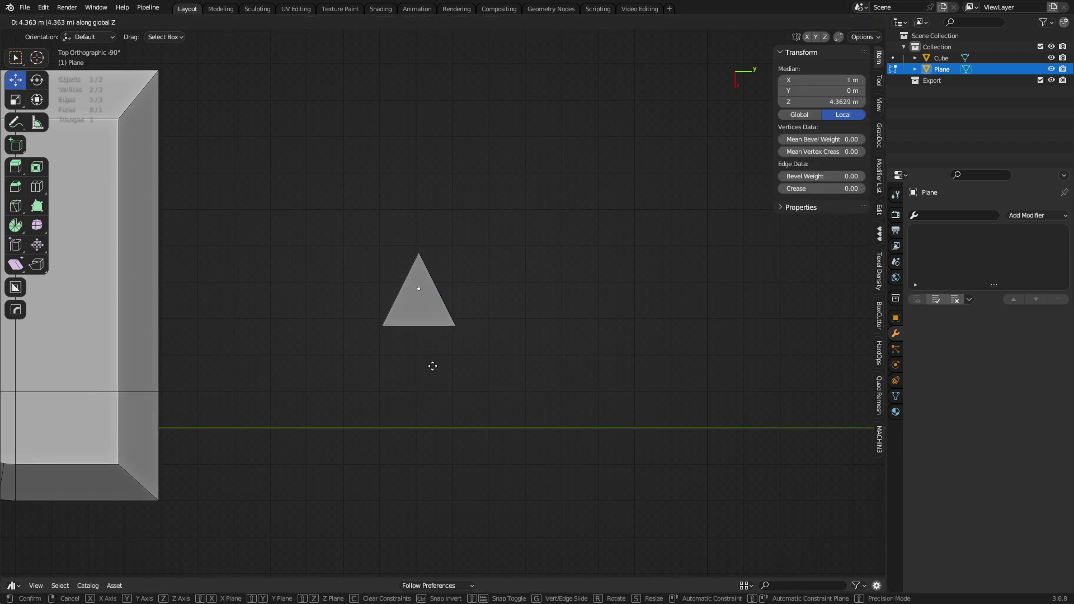
{"action": "key", "text": "y"}
{"action": "key", "text": "x"}
{"action": "key", "text": "z"}
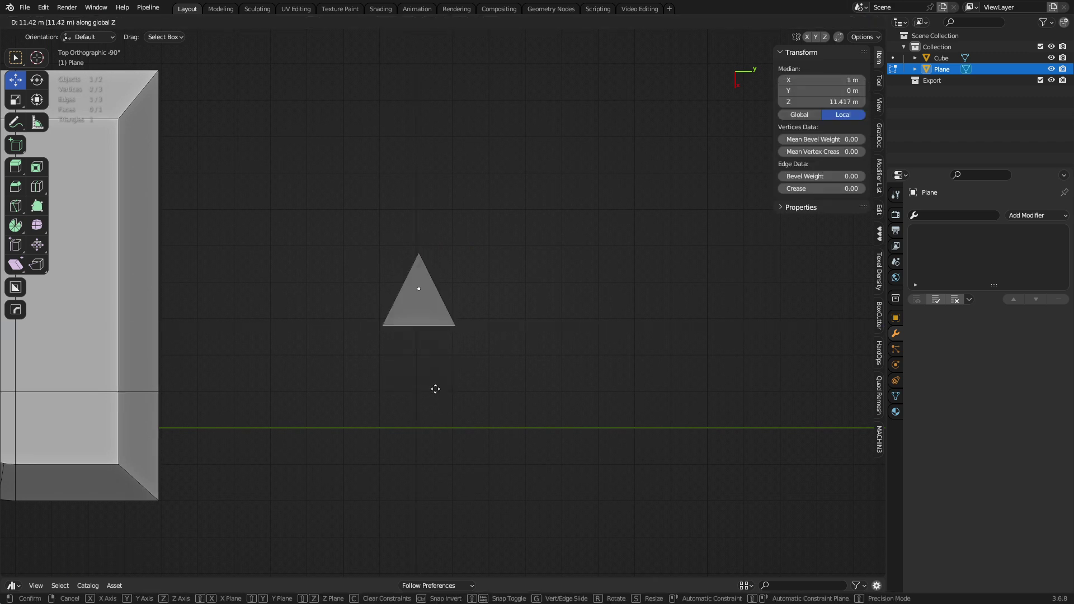
{"action": "key", "text": "x"}
{"action": "left_click", "coordinate": [427, 456]}
Move the apex and the base's right vertex sideways to make an uneven triangle about 5.07 by 4.21 m
{"action": "key", "text": "1"}
{"action": "left_click", "coordinate": [419, 253]}
{"action": "key", "text": "g"}
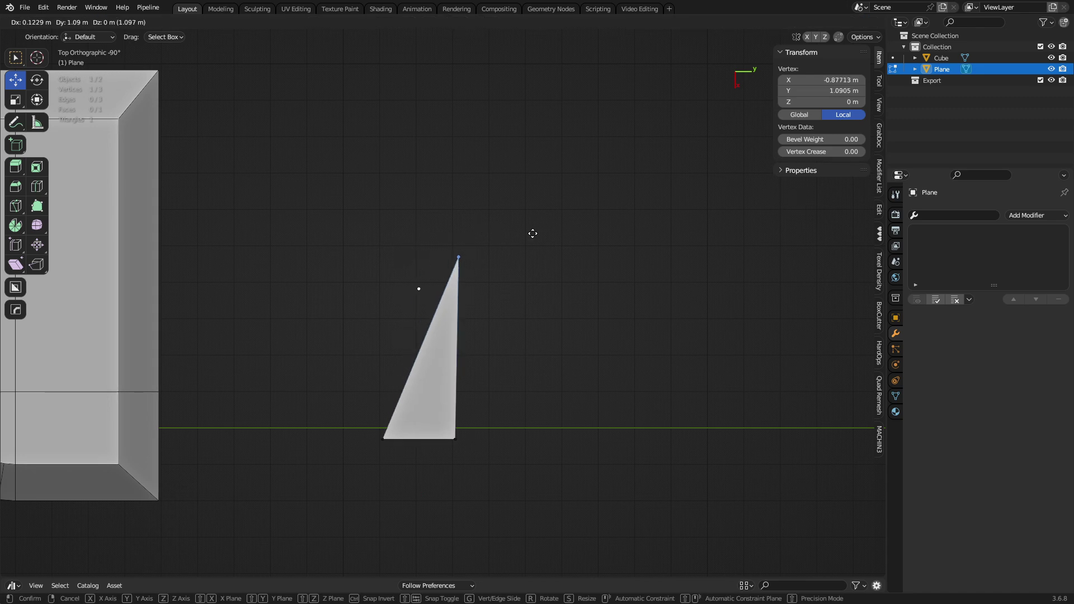
{"action": "left_click", "coordinate": [552, 237]}
{"action": "left_click", "coordinate": [467, 446]}
{"action": "key", "text": "g"}
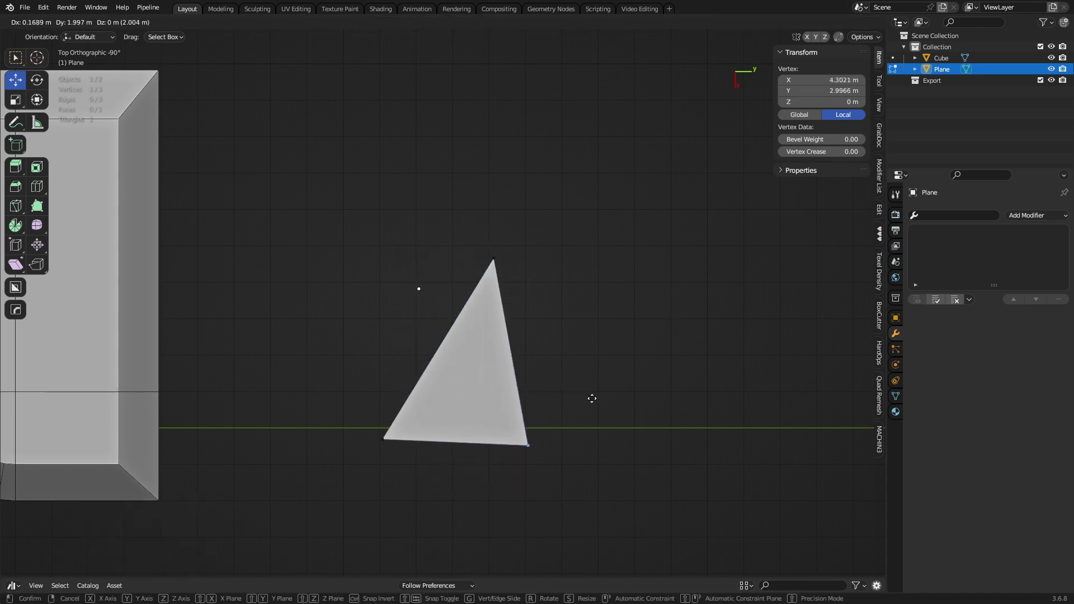
{"action": "left_click", "coordinate": [599, 396]}
Deselect the triangle's vertices and return to Object Mode
{"action": "middle_click_drag", "start_coordinate": [520, 343], "coordinate": [512, 298], "text": "shift"}
{"action": "left_click", "coordinate": [593, 315]}
{"action": "scroll", "coordinate": [593, 317], "scroll_direction": "up", "scroll_amount": 3}
{"action": "key", "text": "ctrl+Tab"}
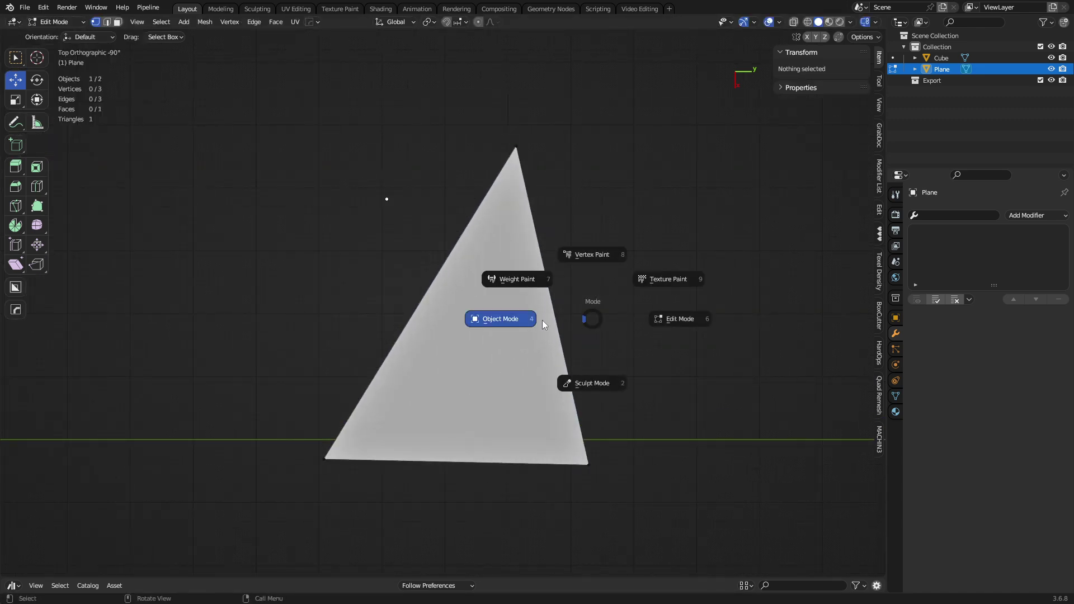
{"action": "left_click", "coordinate": [543, 320]}
{"action": "middle_click_drag", "start_coordinate": [624, 326], "coordinate": [607, 315], "text": "shift"}
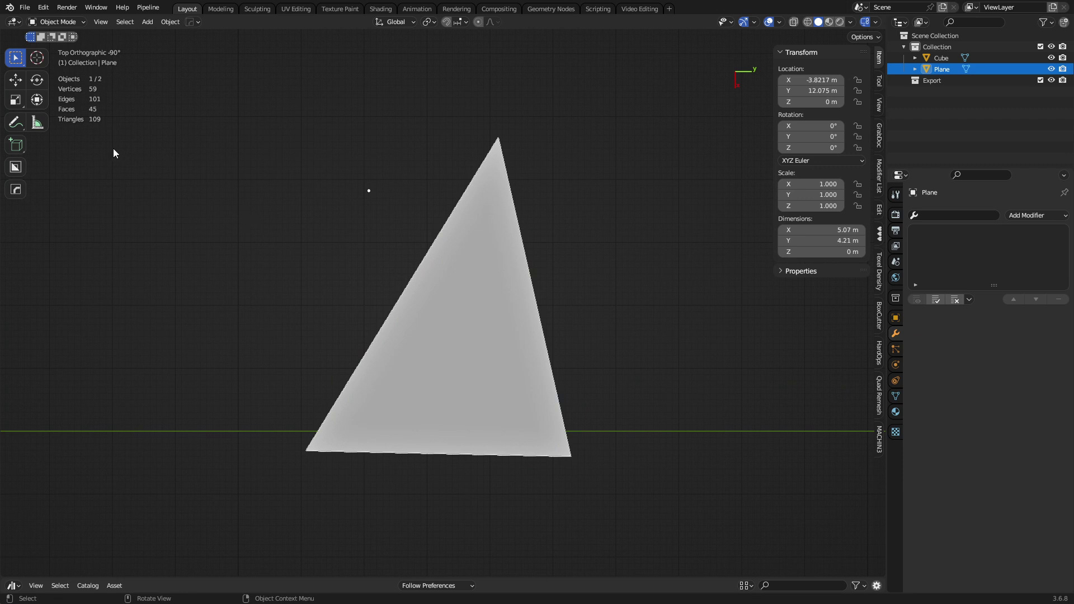
Try annotating freehand circles inside the triangle's apex and left base corner, and undo the strokes
{"action": "left_click", "coordinate": [16, 122]}
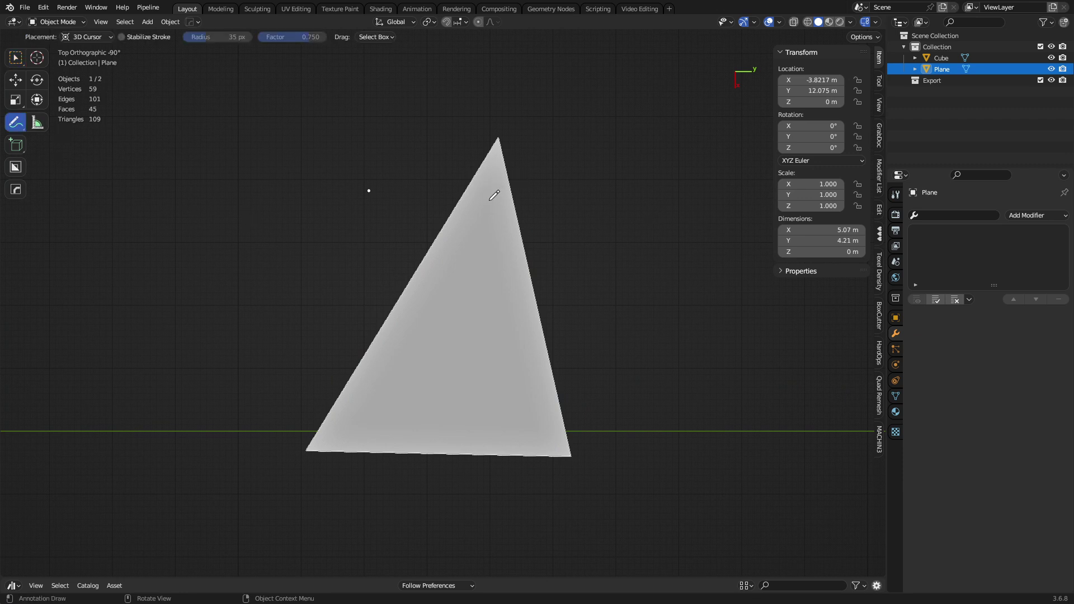
{"action": "left_click_drag", "start_coordinate": [482, 206], "coordinate": [476, 190]}
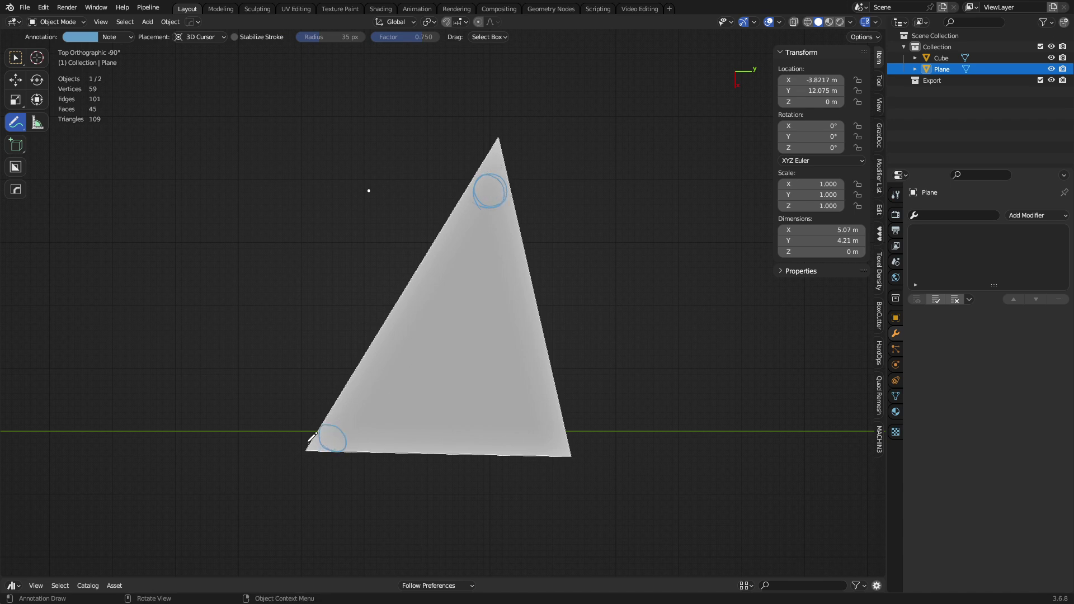
{"action": "key", "text": "ctrl+z"}
{"action": "key", "text": "ctrl+z"}
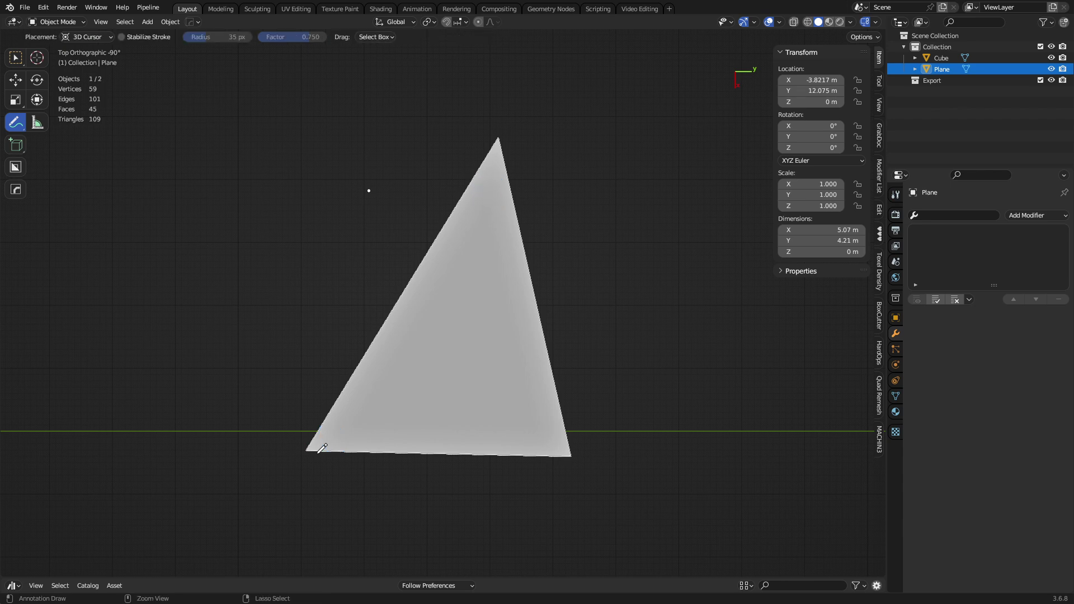
{"action": "left_click", "coordinate": [15, 56]}
Add a Bezier circle with a 1 m radius and move it onto the triangle, near X -2.64 m and Y 13.26 m
{"action": "left_click", "coordinate": [177, 212]}
{"action": "key", "text": "shift+a"}
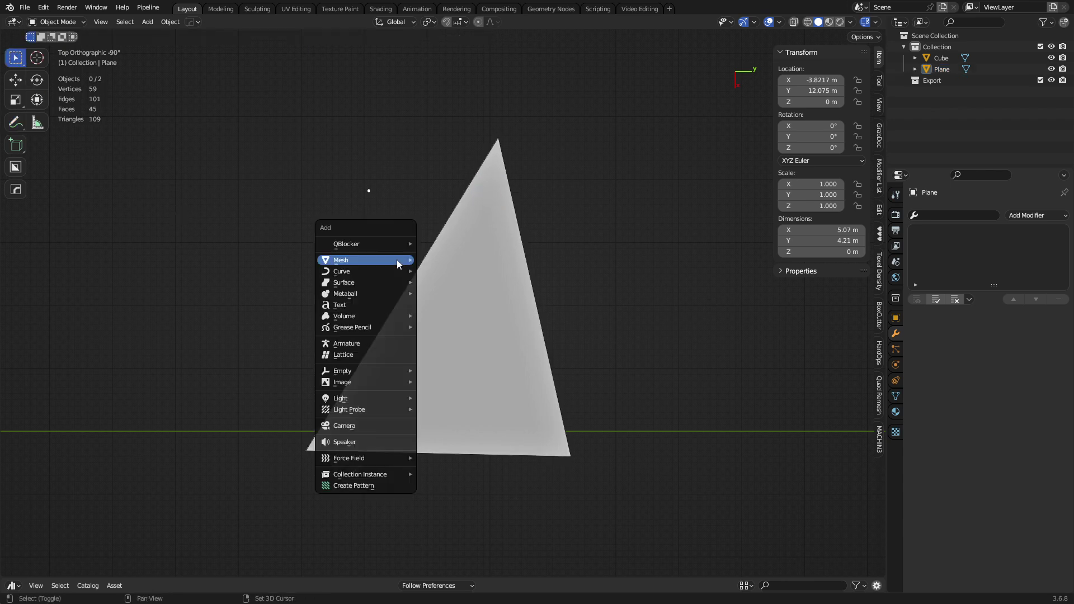
{"action": "mouse_move", "coordinate": [383, 271]}
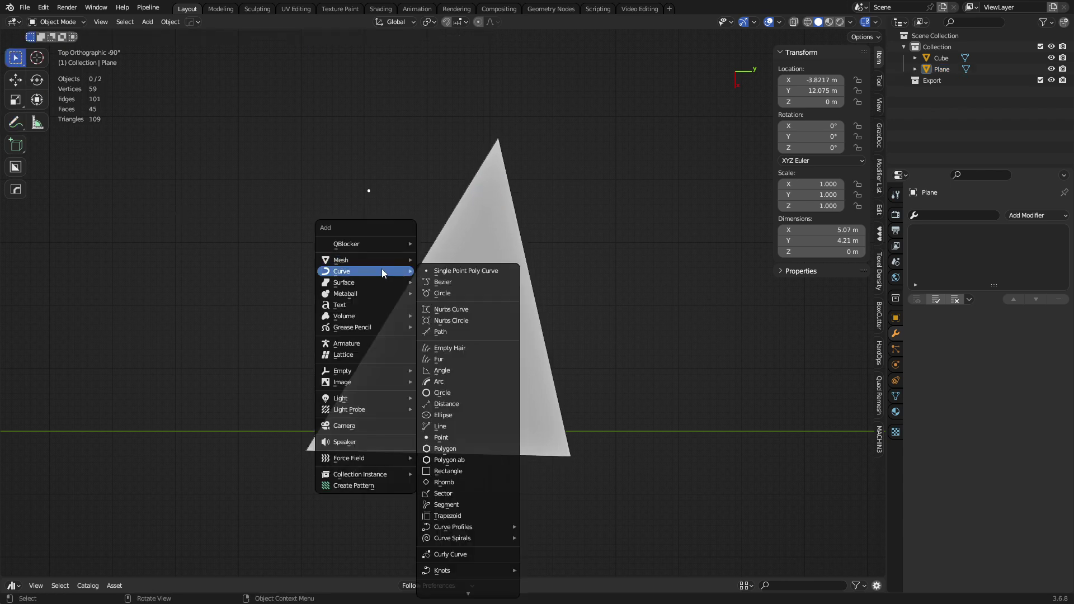
{"action": "left_click", "coordinate": [467, 293]}
{"action": "key", "text": "g"}
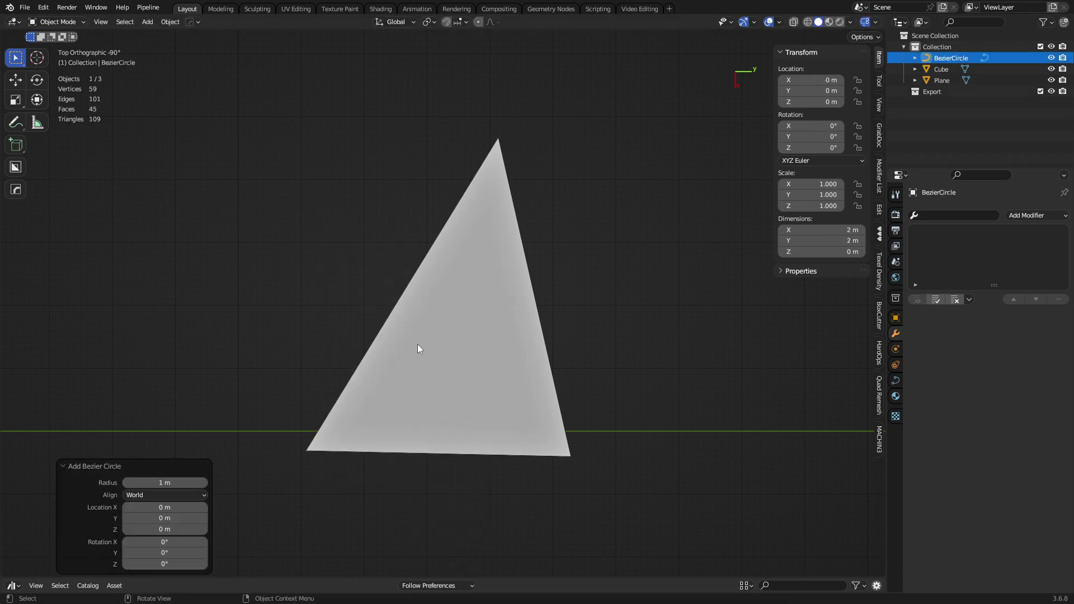
{"action": "scroll", "coordinate": [442, 381], "scroll_direction": "down", "scroll_amount": 8}
{"action": "left_click", "coordinate": [605, 363]}
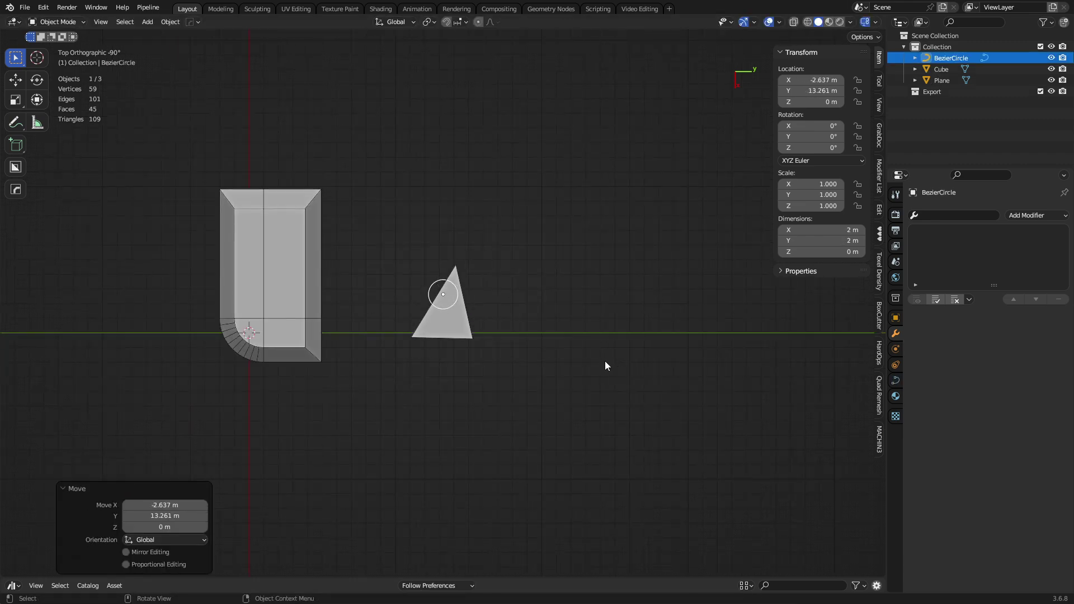
Scale the Bezier circle to about 0.52 and fit it between the two sides below the triangle's apex
{"action": "scroll", "coordinate": [517, 358], "scroll_direction": "up", "scroll_amount": 8}
{"action": "left_click_drag", "start_coordinate": [559, 400], "coordinate": [499, 381], "text": "shift"}
{"action": "scroll", "coordinate": [488, 369], "scroll_direction": "up", "scroll_amount": 1}
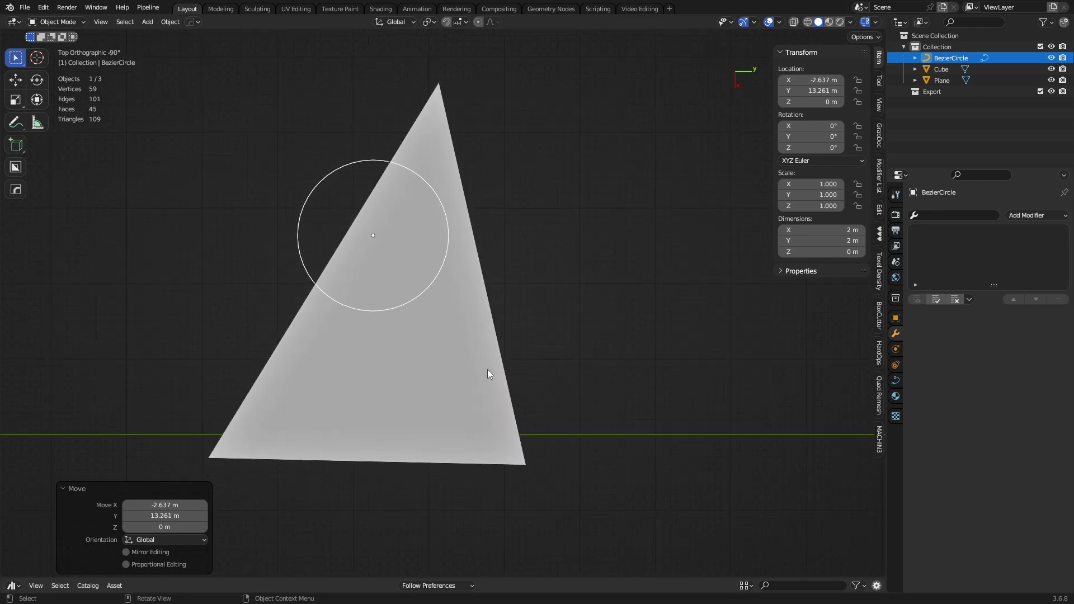
{"action": "middle_click_drag", "start_coordinate": [488, 369], "coordinate": [506, 367], "text": "shift"}
{"action": "key", "text": "s"}
{"action": "left_click", "coordinate": [464, 316]}
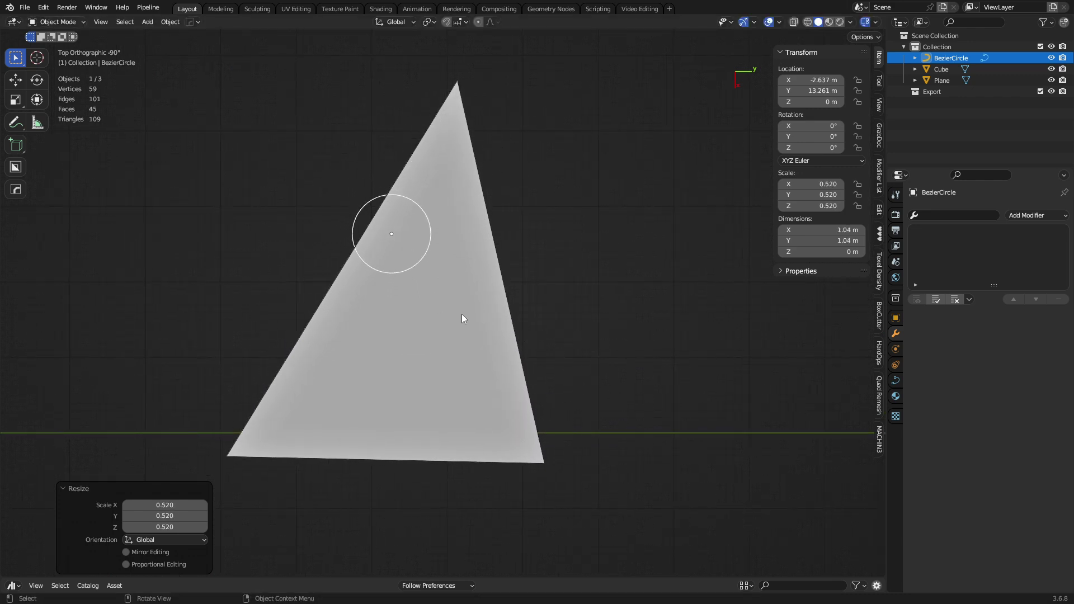
{"action": "key", "text": "g"}
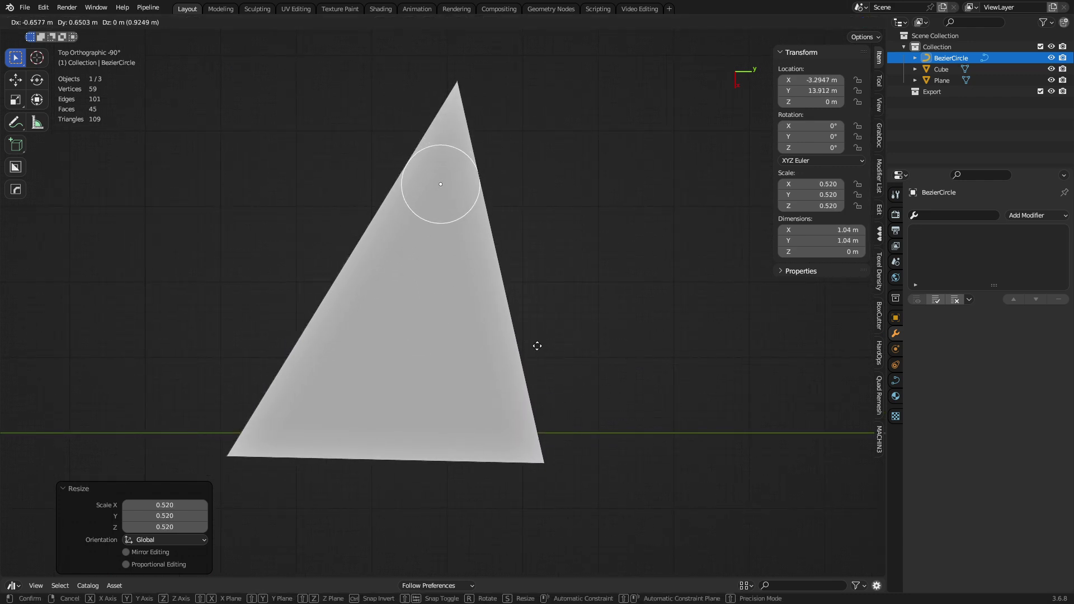
{"action": "left_click", "coordinate": [537, 346]}
Duplicate the circle into the right and left base corners so that each copy touches the adjoining edges
{"action": "key", "text": "shift+d"}
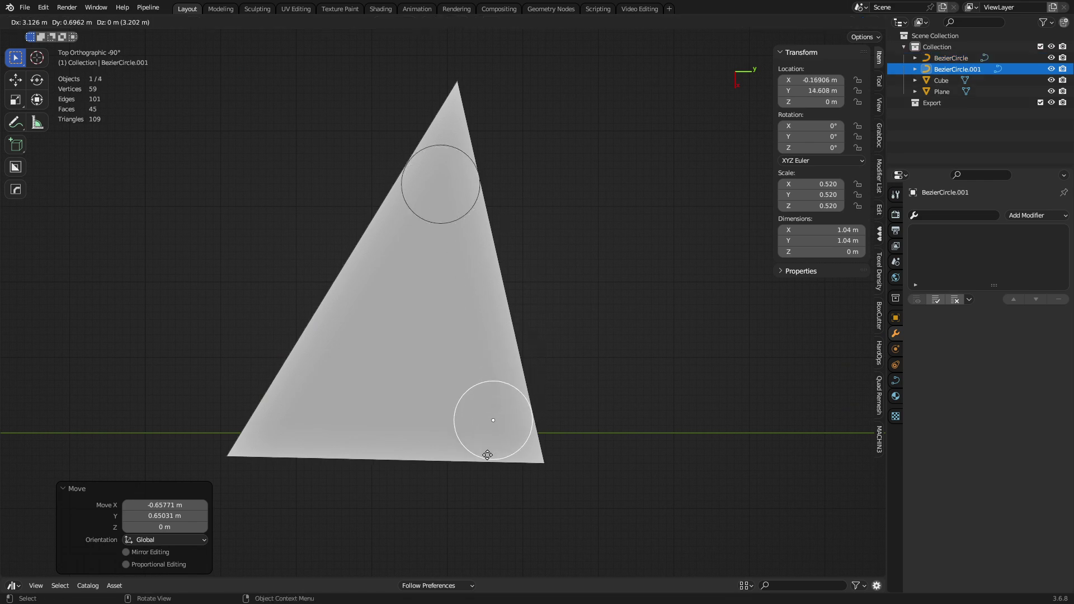
{"action": "left_click", "coordinate": [484, 470]}
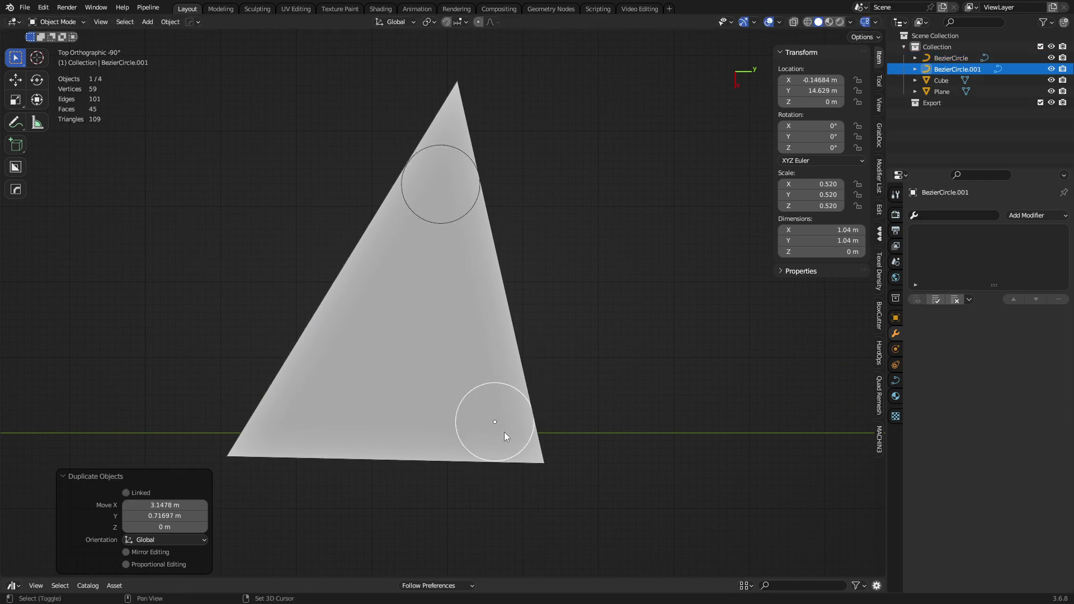
{"action": "key", "text": "shift+d"}
{"action": "left_click", "coordinate": [329, 411]}
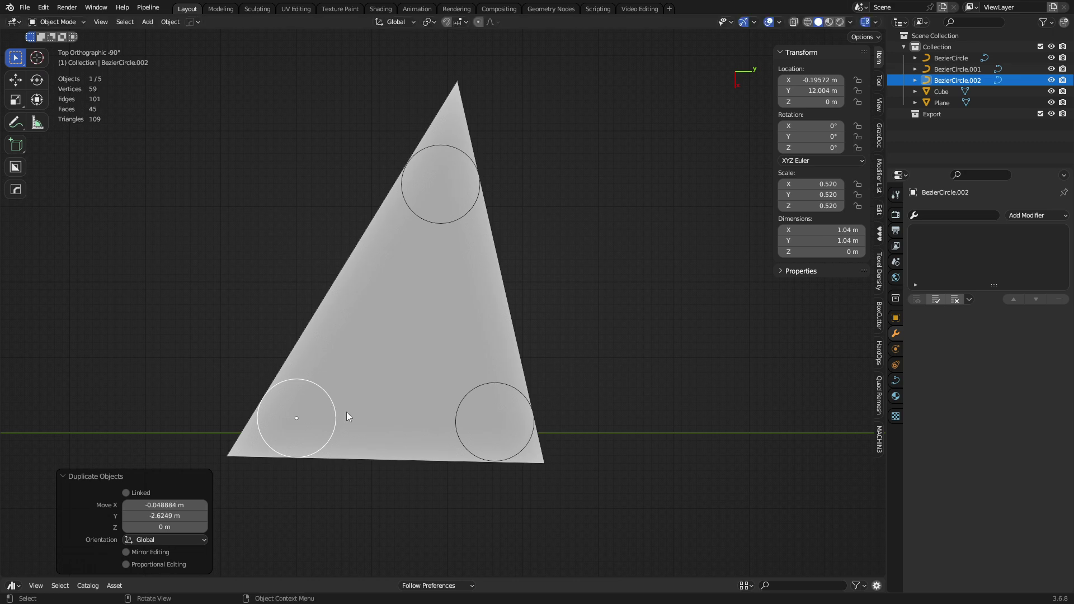
Bevel the triangle's left base vertex with 10 segments and a width of about 1.04 m to follow its circle
{"action": "left_click", "coordinate": [374, 408]}
{"action": "key", "text": "Tab"}
{"action": "left_click", "coordinate": [215, 448]}
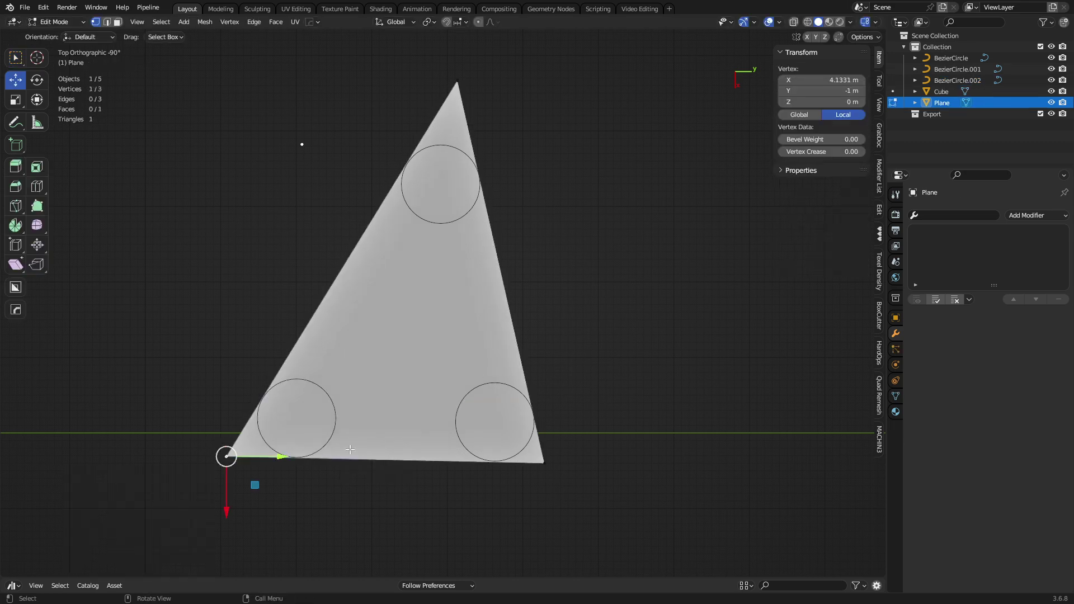
{"action": "key", "text": "ctrl+b"}
{"action": "key", "text": "v"}
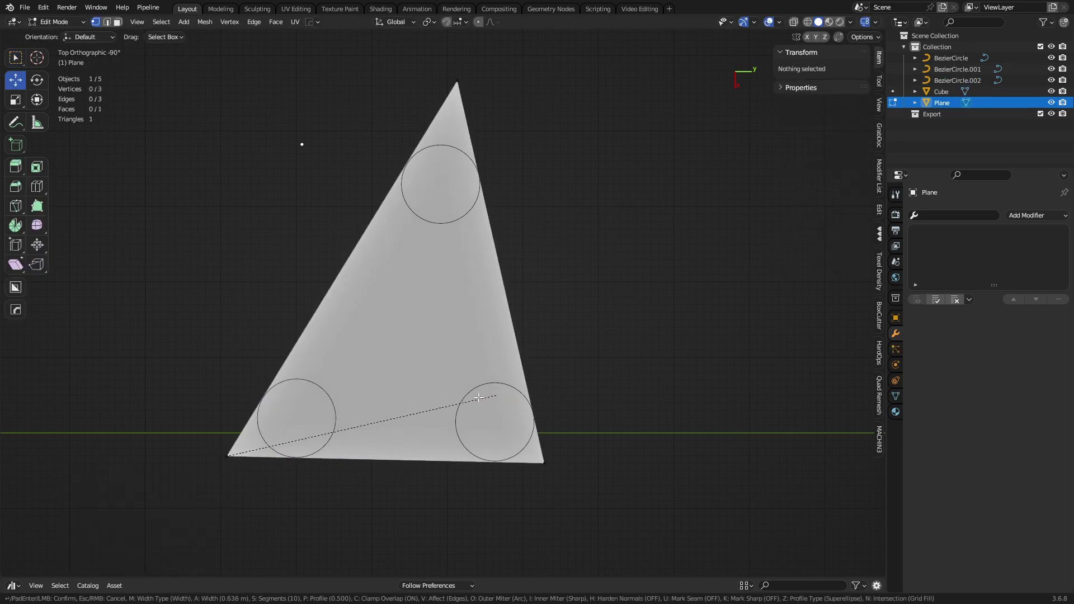
{"action": "left_click", "coordinate": [527, 390]}
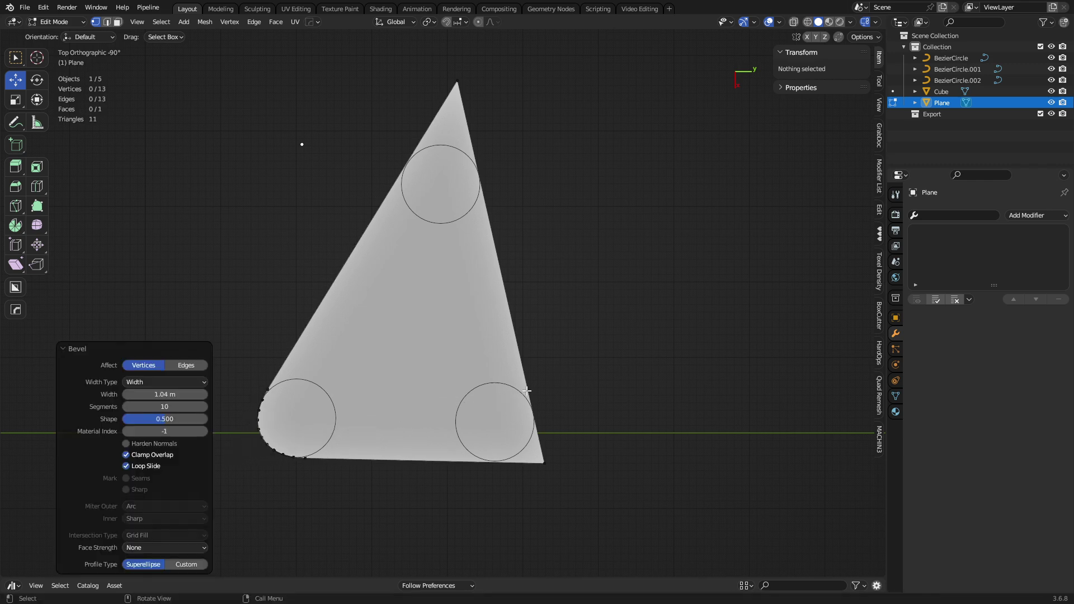
Bevel the triangle's right base vertex with 10 segments and a width of about 0.873 m to follow its circle
{"action": "left_click", "coordinate": [561, 473]}
{"action": "key", "text": "ctrl+shift+b"}
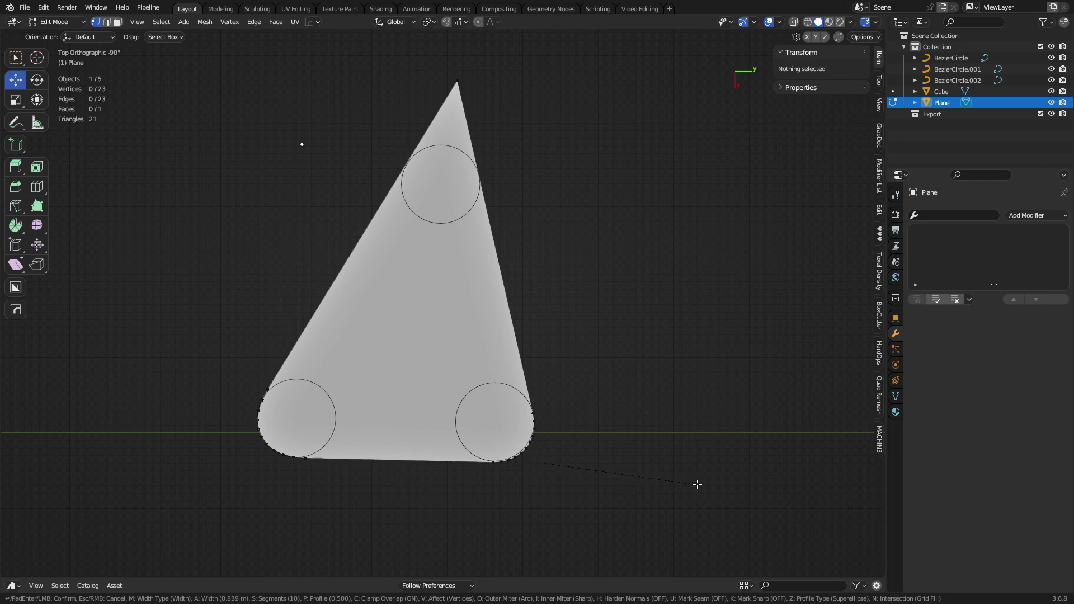
{"action": "left_click", "coordinate": [701, 483]}
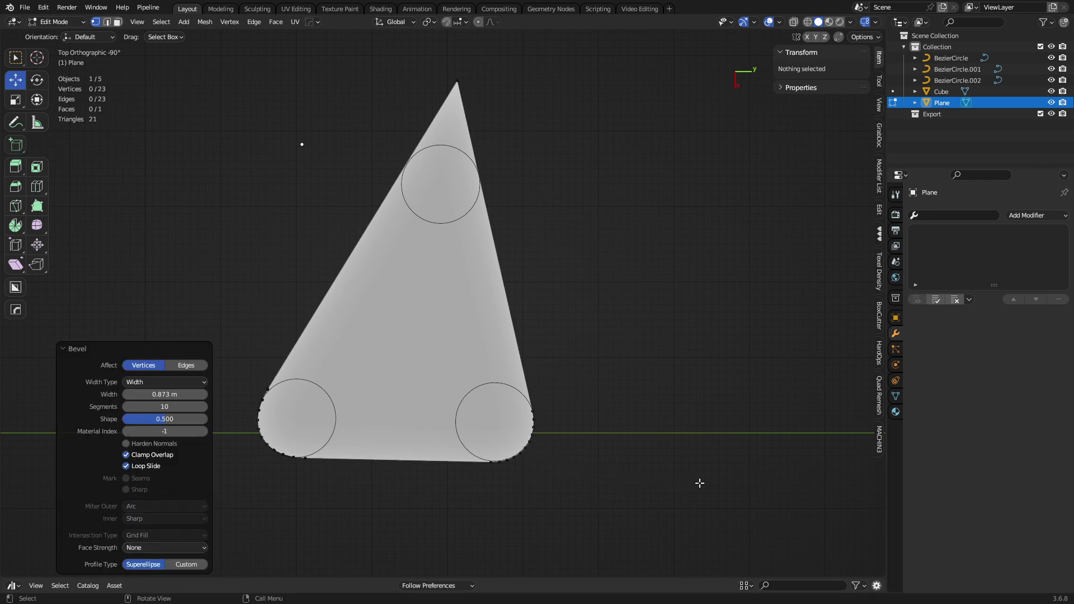
Bevel the triangle's apex vertex with 10 segments and a width of about 1.04 m
{"action": "middle_click_drag", "start_coordinate": [460, 281], "coordinate": [470, 300], "text": "shift"}
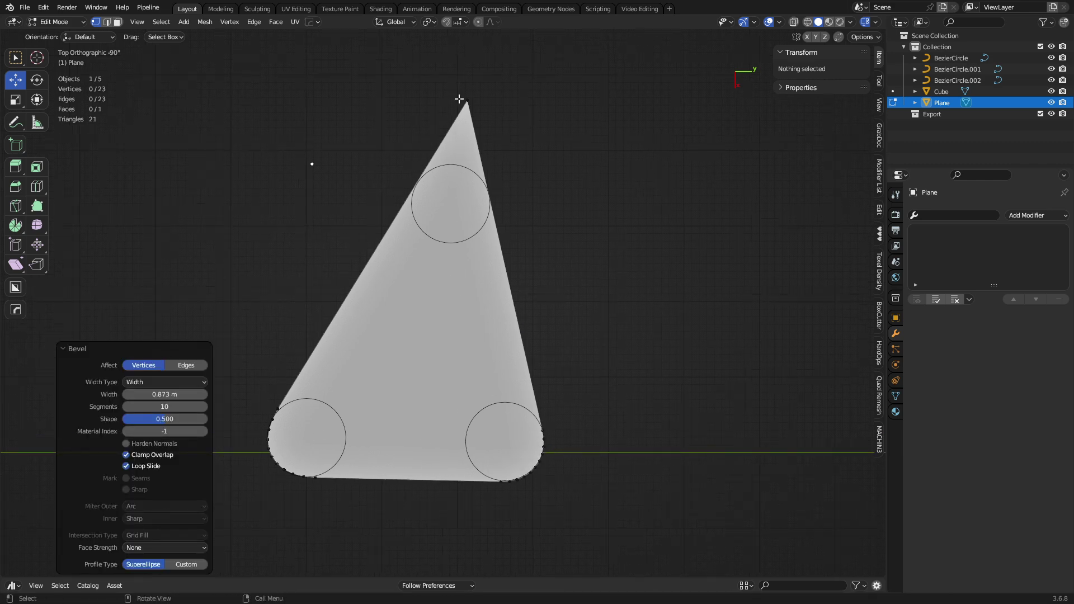
{"action": "left_click", "coordinate": [461, 99]}
{"action": "key", "text": "ctrl+shift+b"}
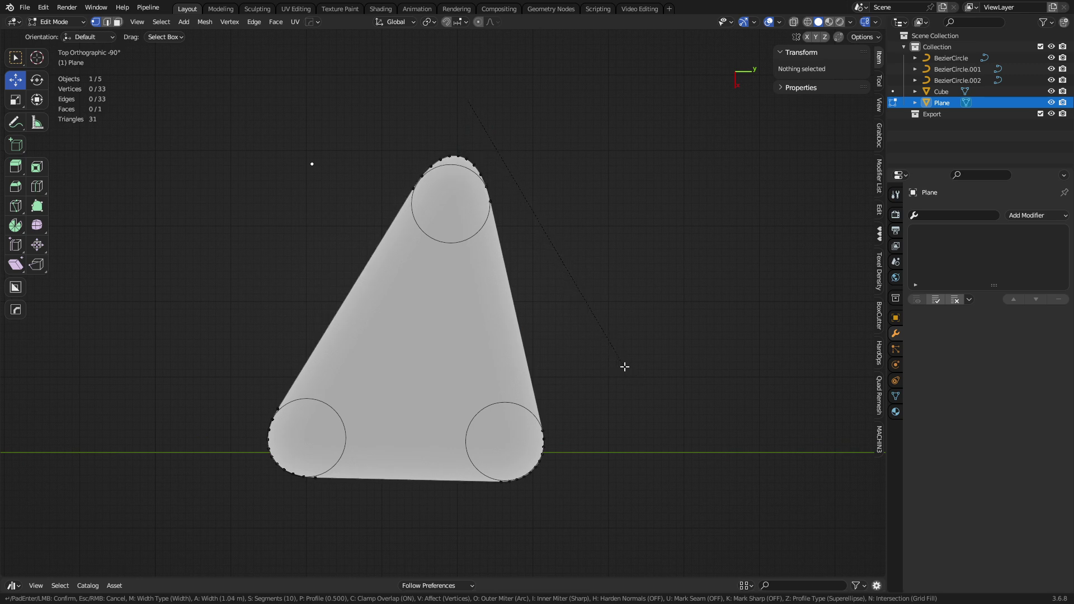
{"action": "left_click", "coordinate": [625, 366]}
Set the apex bevel's shape to about 0.435 to match the circle, and return to Object Mode
{"action": "scroll", "coordinate": [383, 272], "scroll_direction": "up", "scroll_amount": 4}
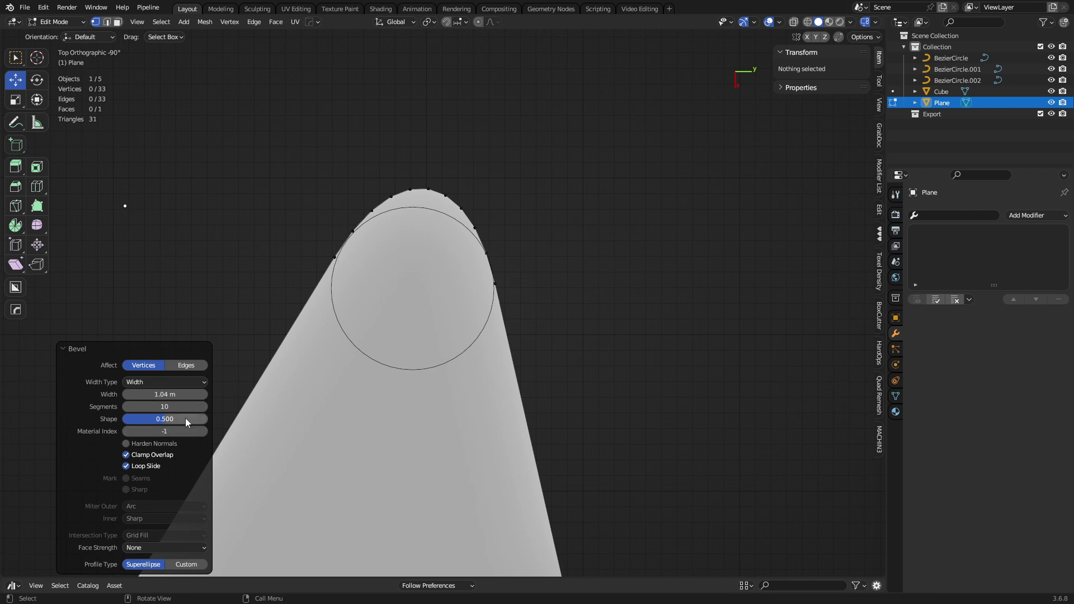
{"action": "left_click_drag", "start_coordinate": [185, 418], "coordinate": [174, 418]}
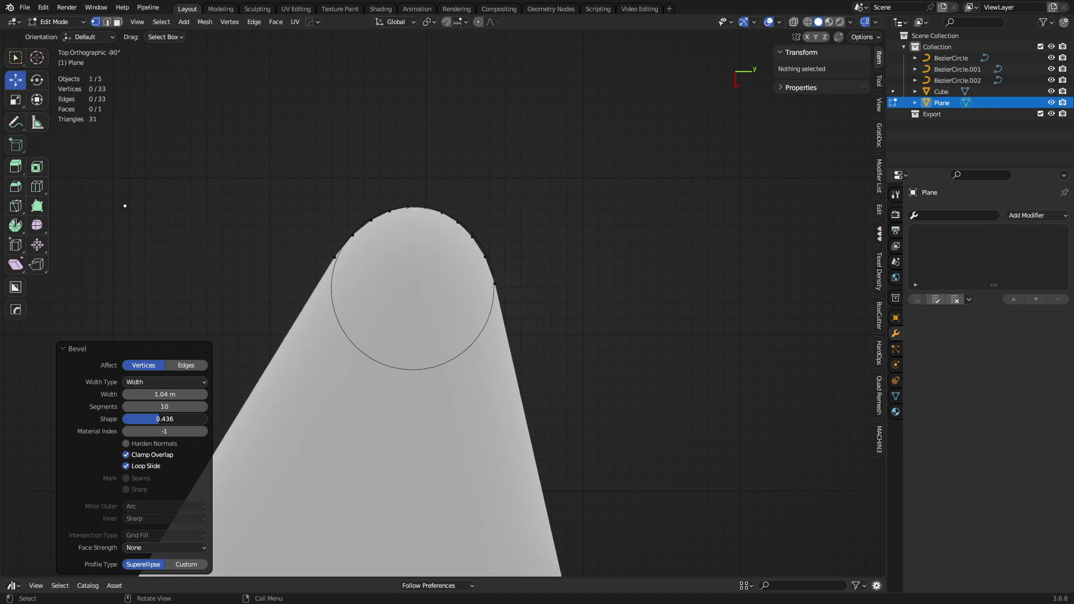
{"action": "scroll", "coordinate": [447, 468], "scroll_direction": "down", "scroll_amount": 6}
{"action": "middle_click_drag", "start_coordinate": [470, 475], "coordinate": [493, 396], "text": "shift"}
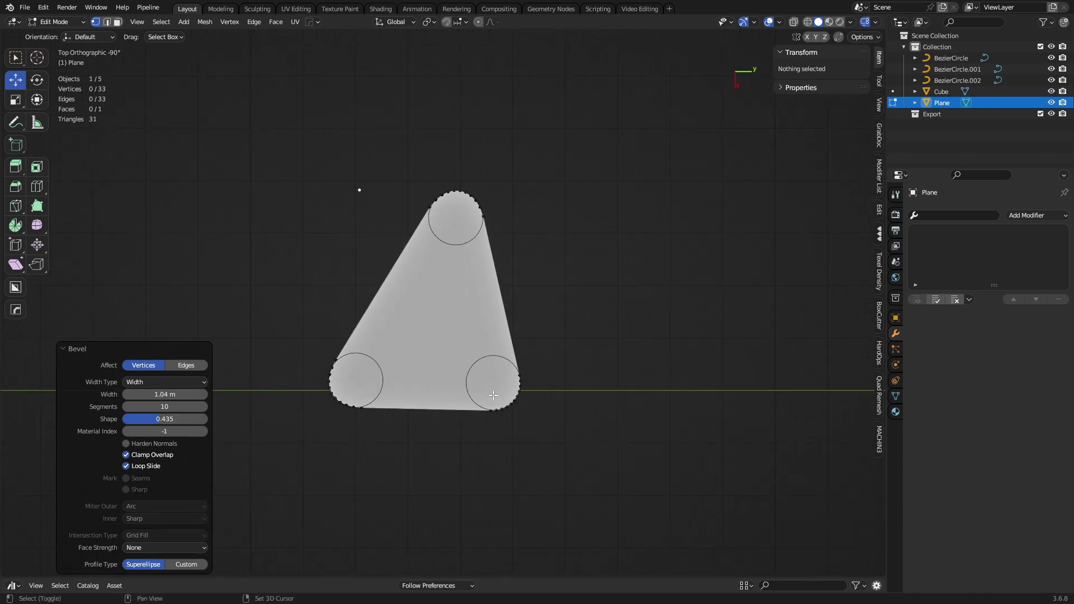
{"action": "key", "text": "ctrl+Tab"}
{"action": "left_click", "coordinate": [480, 400]}
Try moving each of the three corner circles in turn to compare them with the rounded corners, cancelling the moves
{"action": "left_click", "coordinate": [472, 375]}
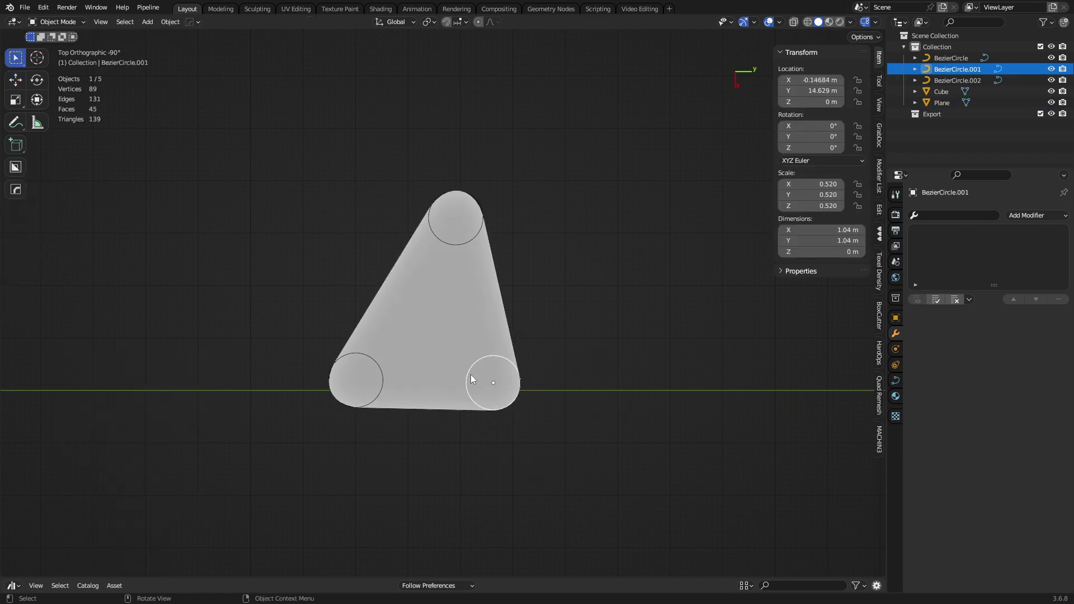
{"action": "key", "text": "g"}
{"action": "left_click", "coordinate": [469, 376]}
{"action": "left_click", "coordinate": [379, 364]}
{"action": "key", "text": "g"}
{"action": "right_click", "coordinate": [397, 366]}
{"action": "left_click", "coordinate": [453, 247]}
{"action": "key", "text": "g"}
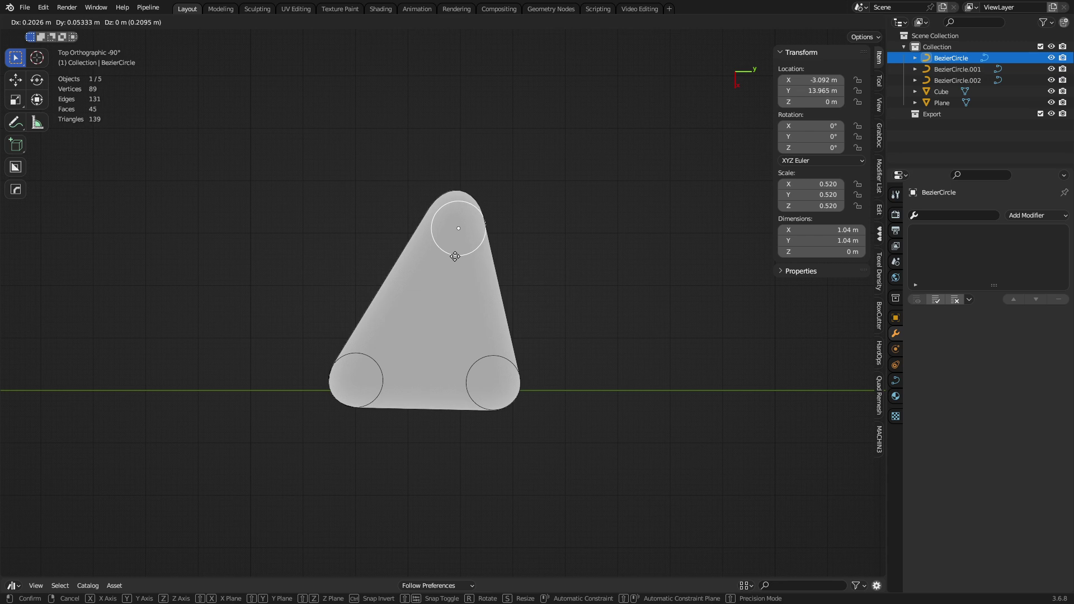
{"action": "right_click", "coordinate": [454, 253]}
Duplicate the right base corner's circle in place, convert the copy to a mesh and open it in Edit Mode
{"action": "left_click", "coordinate": [429, 381]}
{"action": "middle_click_drag", "start_coordinate": [429, 385], "coordinate": [619, 379]}
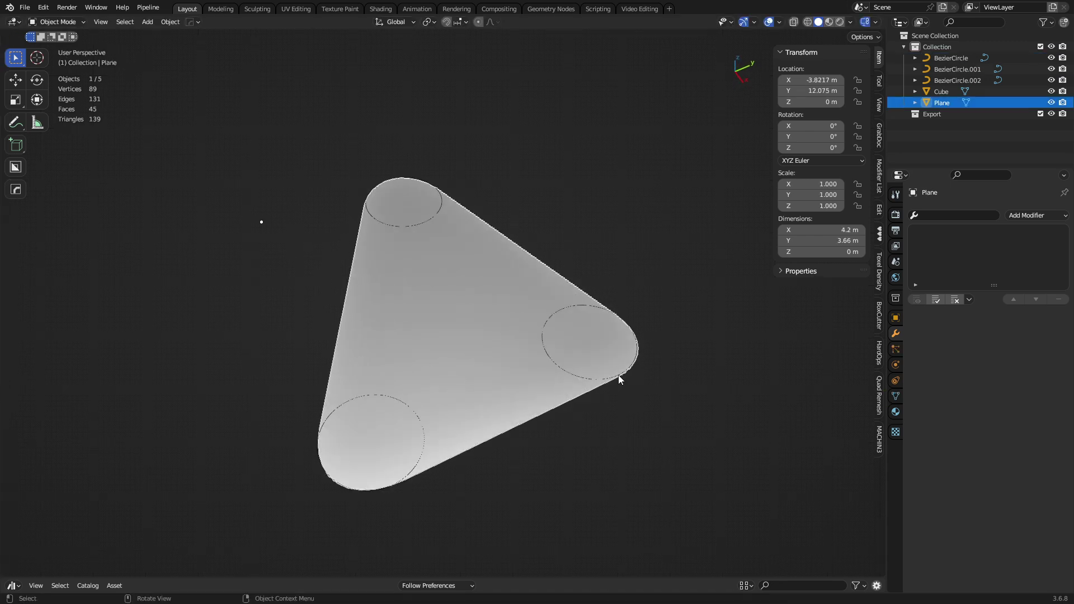
{"action": "left_click", "coordinate": [586, 377]}
{"action": "key", "text": "shift+d"}
{"action": "right_click", "coordinate": [615, 311]}
{"action": "right_click", "coordinate": [613, 313]}
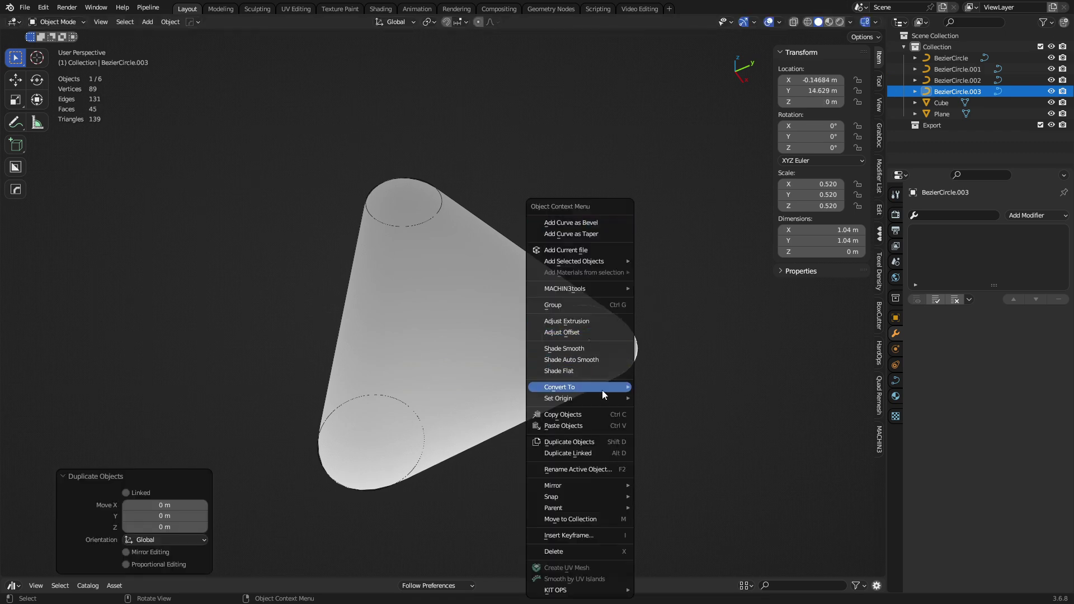
{"action": "mouse_move", "coordinate": [602, 391]}
{"action": "left_click", "coordinate": [688, 398]}
{"action": "key", "text": "Tab"}
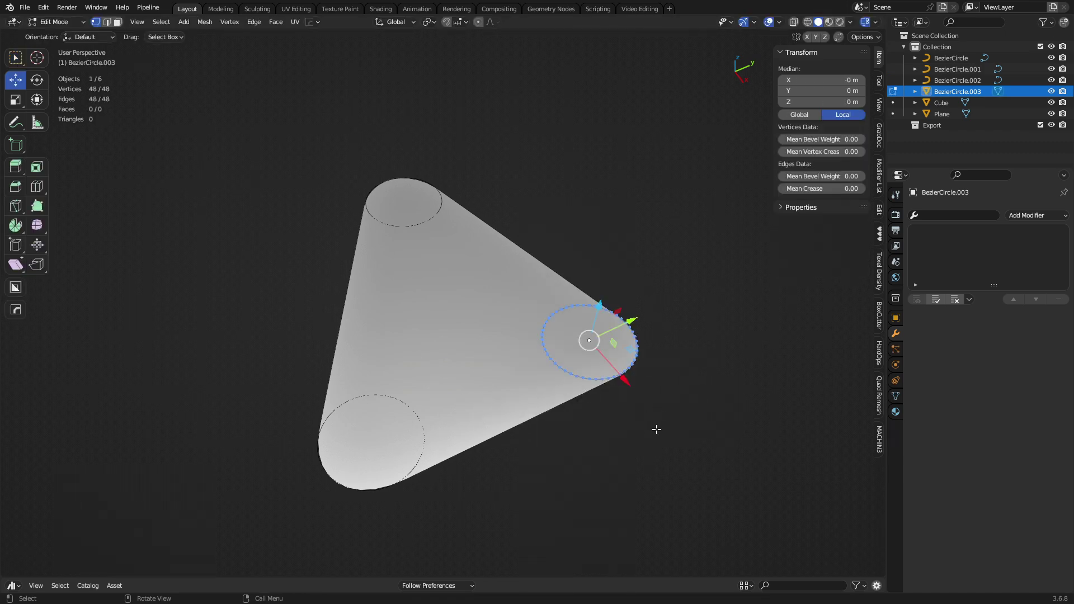
Fill the copied circle with a face, extrude it about 1.46 m upward into a cylinder and return to Object Mode
{"action": "key", "text": "f"}
{"action": "key", "text": "e"}
{"action": "left_click", "coordinate": [674, 331]}
{"action": "key", "text": "ctrl+Tab"}
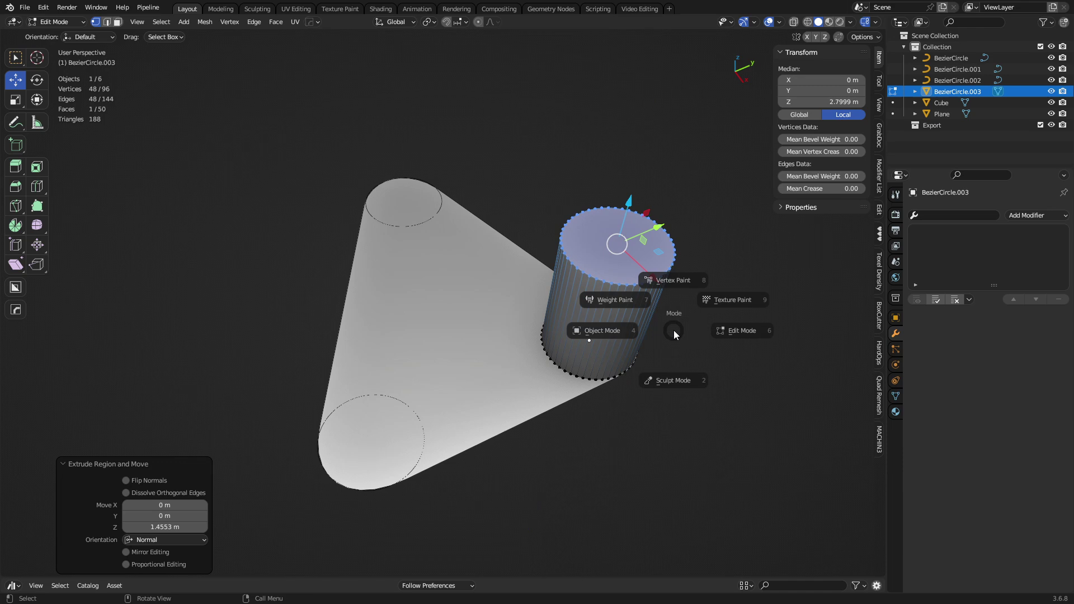
{"action": "left_click", "coordinate": [604, 345]}
Scale the right base corner's cylinder by about 0.848 and lower it about 0.17 m along Z through the plate
{"action": "middle_click_drag", "start_coordinate": [603, 344], "coordinate": [576, 431], "text": "alt"}
{"action": "key", "text": "s"}
{"action": "left_click", "coordinate": [625, 456]}
{"action": "key", "text": "g"}
{"action": "key", "text": "z"}
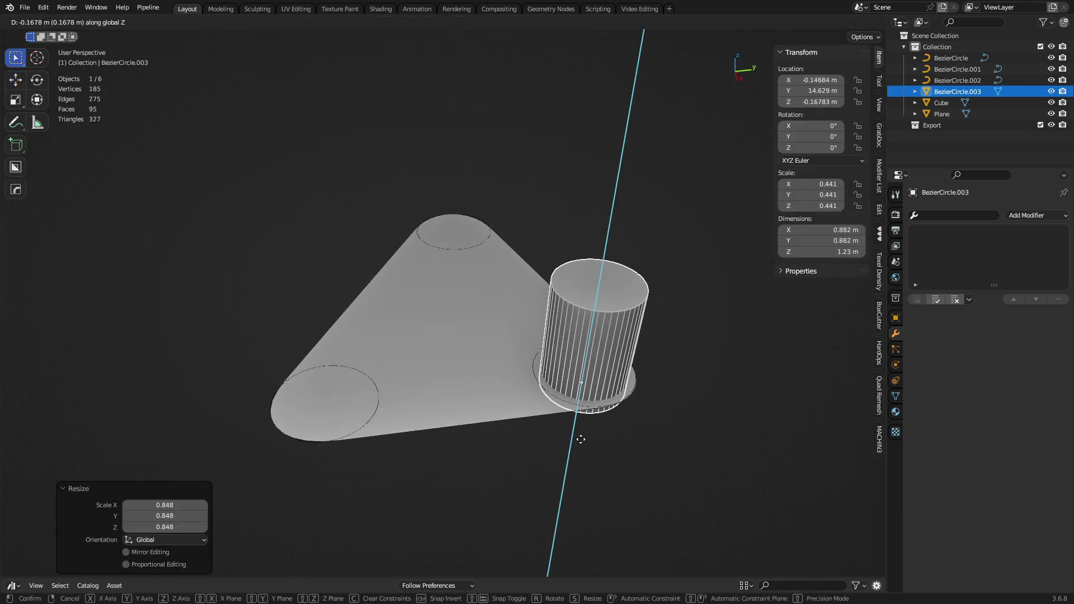
{"action": "left_click", "coordinate": [490, 390]}
Duplicate the cylinder about 2.62 m along negative Y onto the left base corner and nudge the copy into its circle's centre
{"action": "key", "text": "shift+d"}
{"action": "key", "text": "x"}
{"action": "key", "text": "y"}
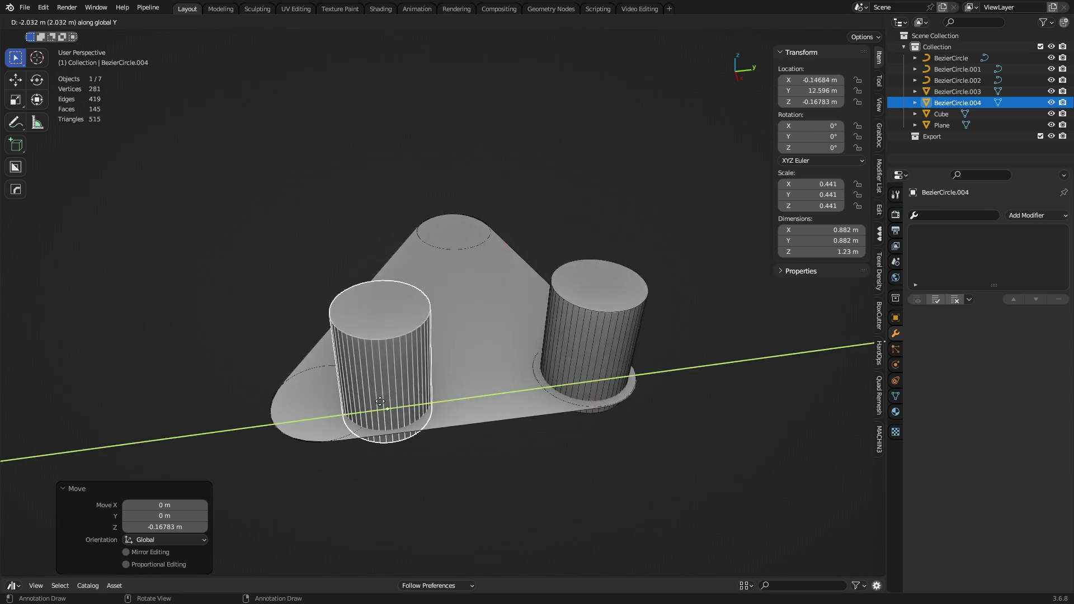
{"action": "left_click", "coordinate": [323, 402]}
{"action": "key", "text": "KP_7"}
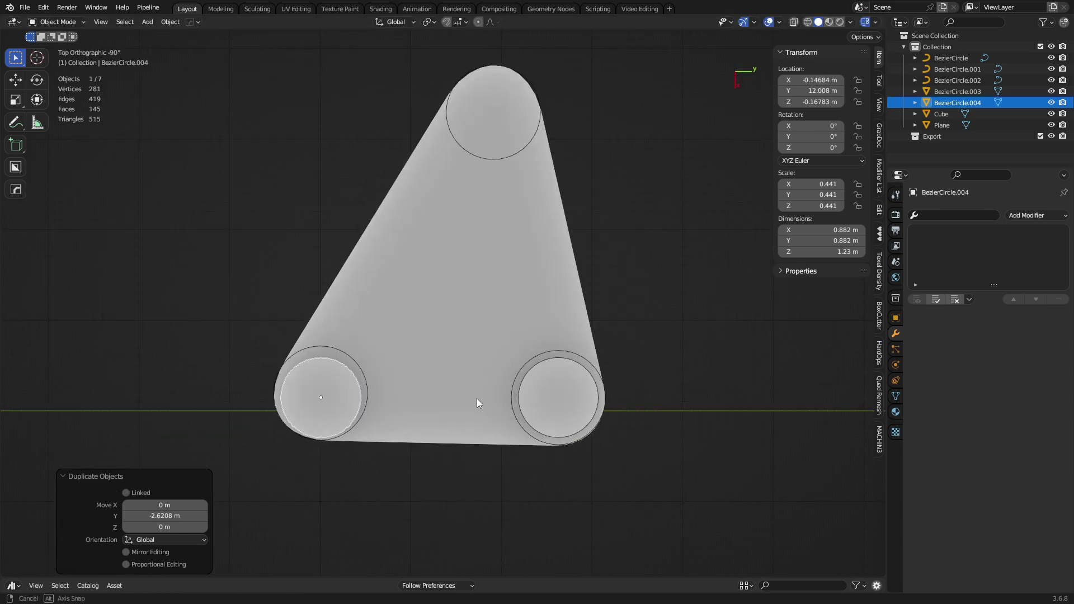
{"action": "key", "text": "g"}
{"action": "left_click", "coordinate": [448, 401]}
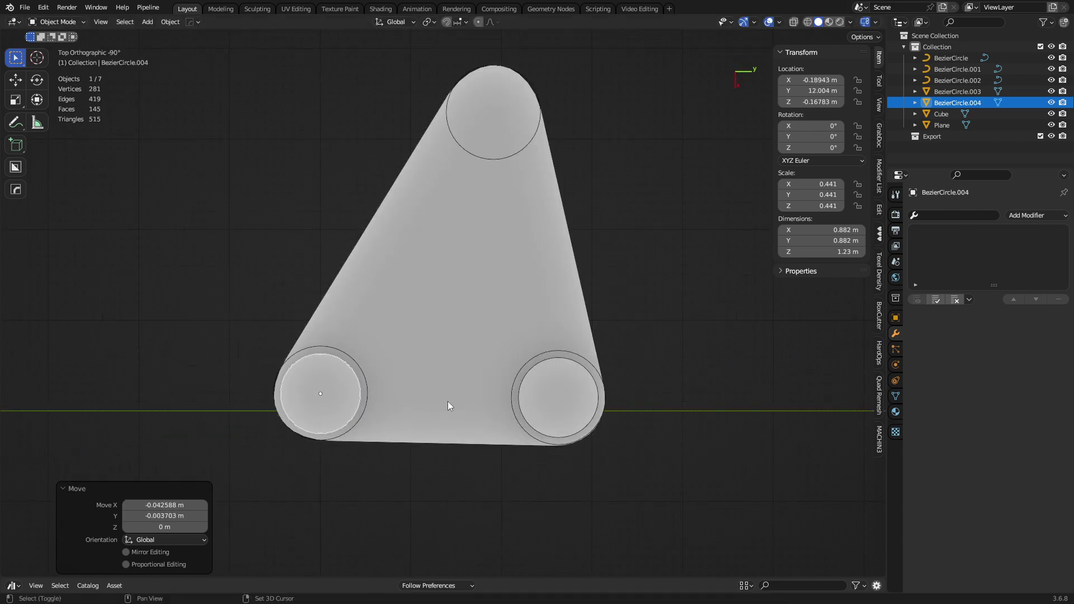
Centre the right base corner's cylinder in its circle and place a duplicate of it in the apex circle
{"action": "left_click", "coordinate": [567, 415]}
{"action": "key", "text": "g"}
{"action": "left_click", "coordinate": [583, 434]}
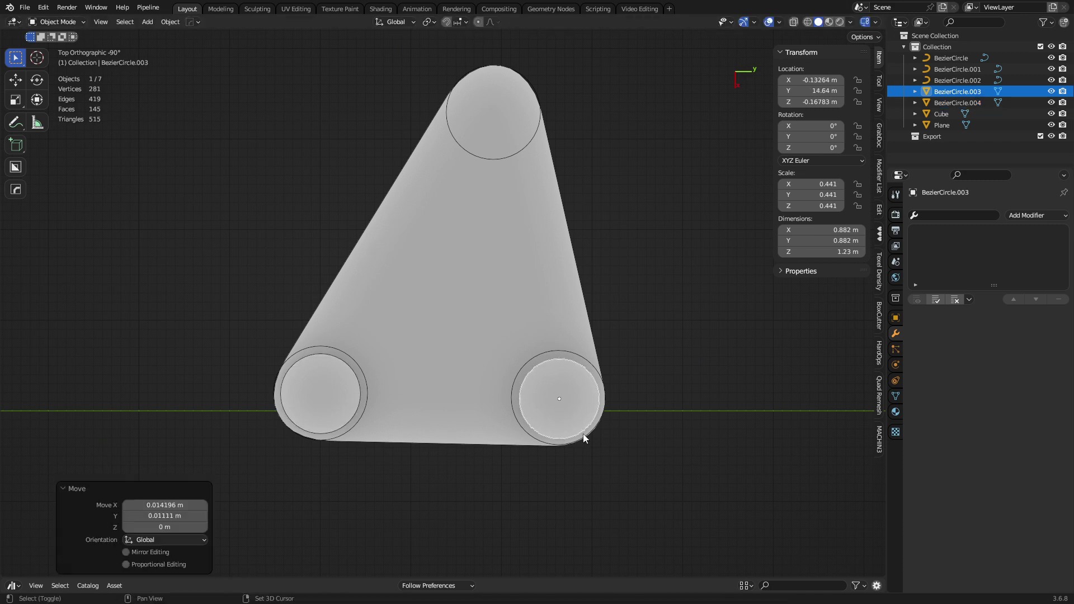
{"action": "key", "text": "shift+d"}
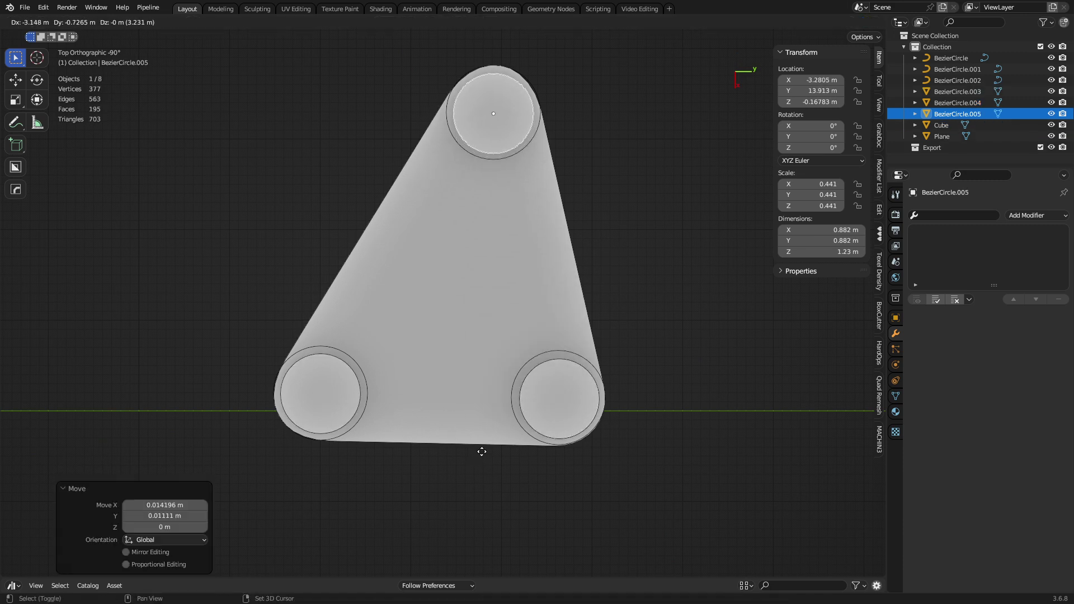
{"action": "left_click", "coordinate": [474, 449]}
Extrude the rounded triangle's face about 0.495 m downward in Edit Mode to give the plate thickness
{"action": "scroll", "coordinate": [470, 484], "scroll_direction": "down", "scroll_amount": 2}
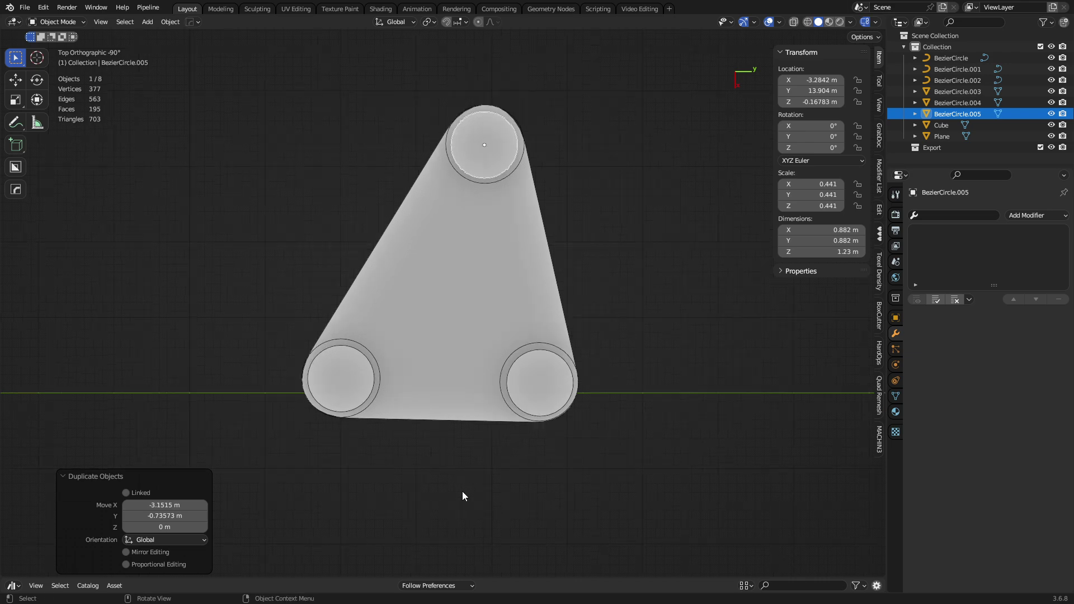
{"action": "middle_click_drag", "start_coordinate": [462, 492], "coordinate": [505, 344]}
{"action": "left_click", "coordinate": [462, 397]}
{"action": "key", "text": "Tab"}
{"action": "key", "text": "e"}
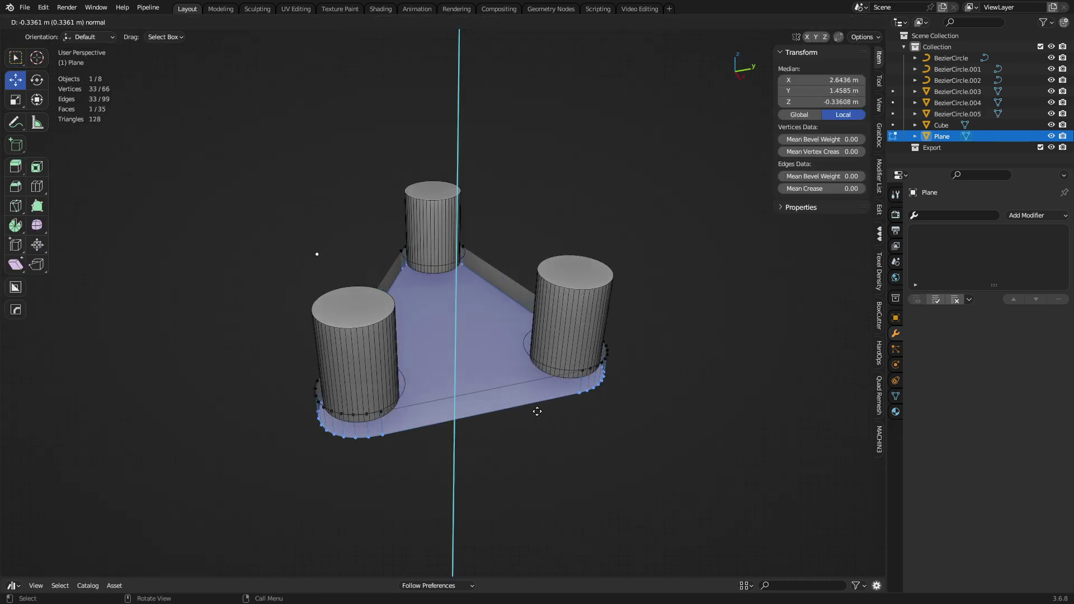
{"action": "left_click", "coordinate": [539, 419]}
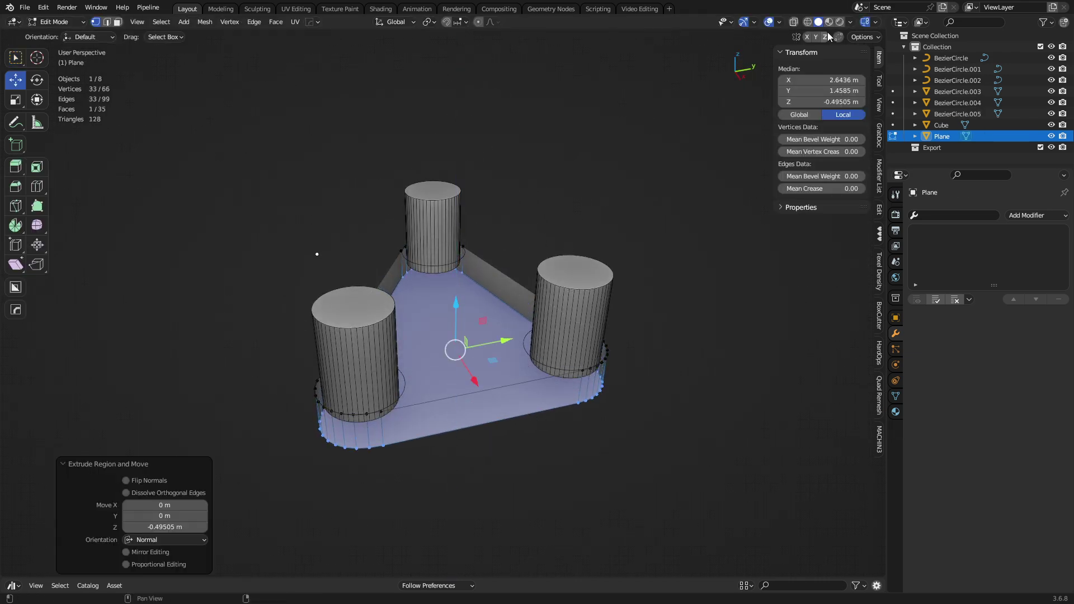
Check the plate's face orientation with the backface culling option, flip all its normals and return to Object Mode
{"action": "left_click", "coordinate": [850, 22]}
{"action": "left_click", "coordinate": [787, 224]}
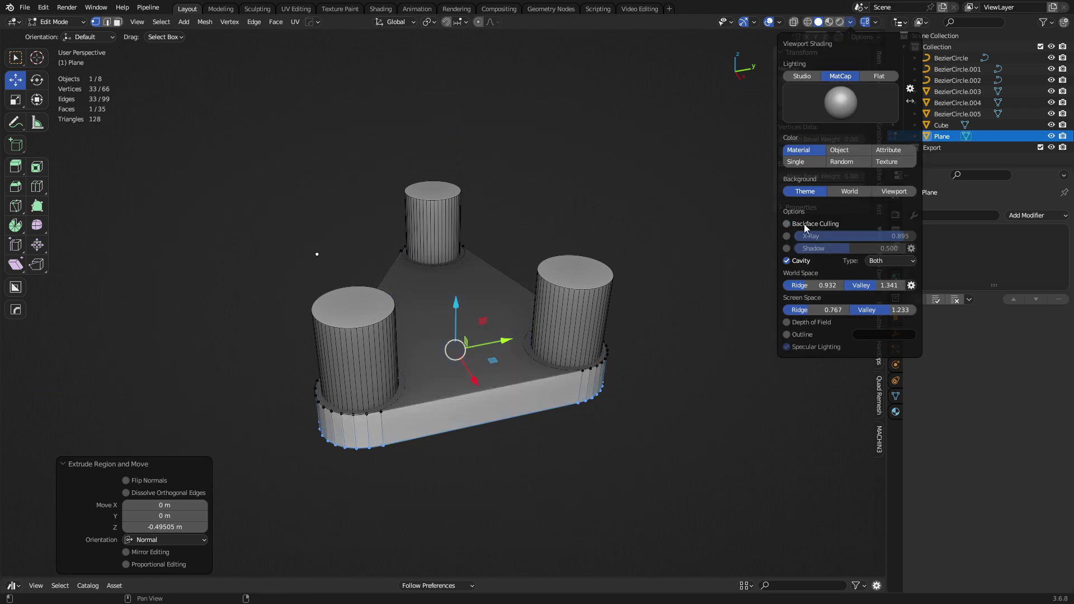
{"action": "key", "text": "a"}
{"action": "key", "text": "alt+n"}
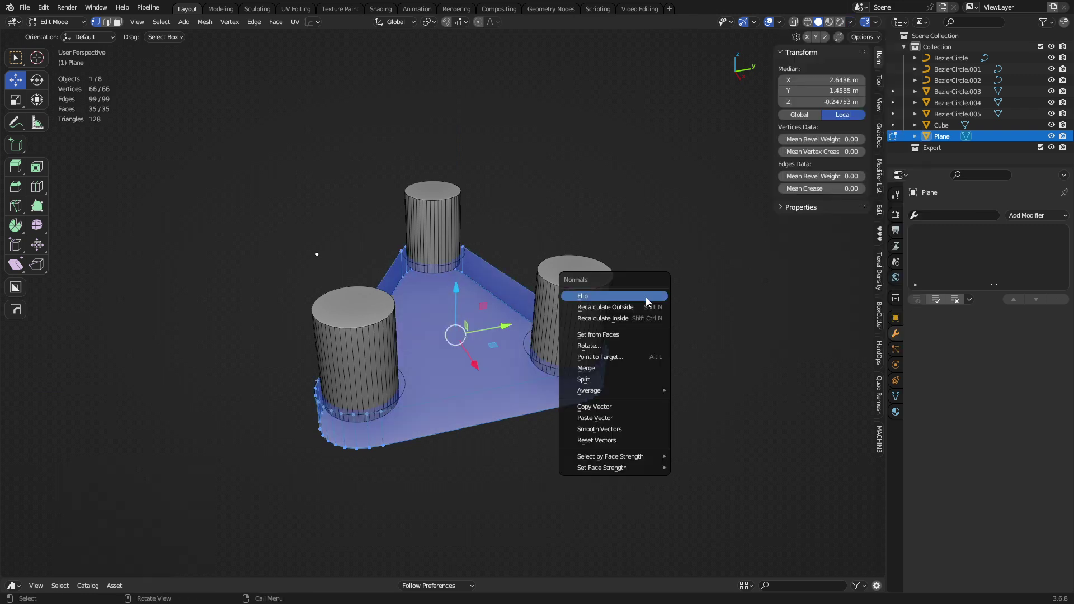
{"action": "left_click", "coordinate": [646, 297]}
{"action": "key", "text": "ctrl+Tab"}
{"action": "left_click", "coordinate": [560, 354]}
Select all three corner cylinders and lower them together about 0.31 m along Z, deeper into the plate
{"action": "left_click", "coordinate": [347, 353]}
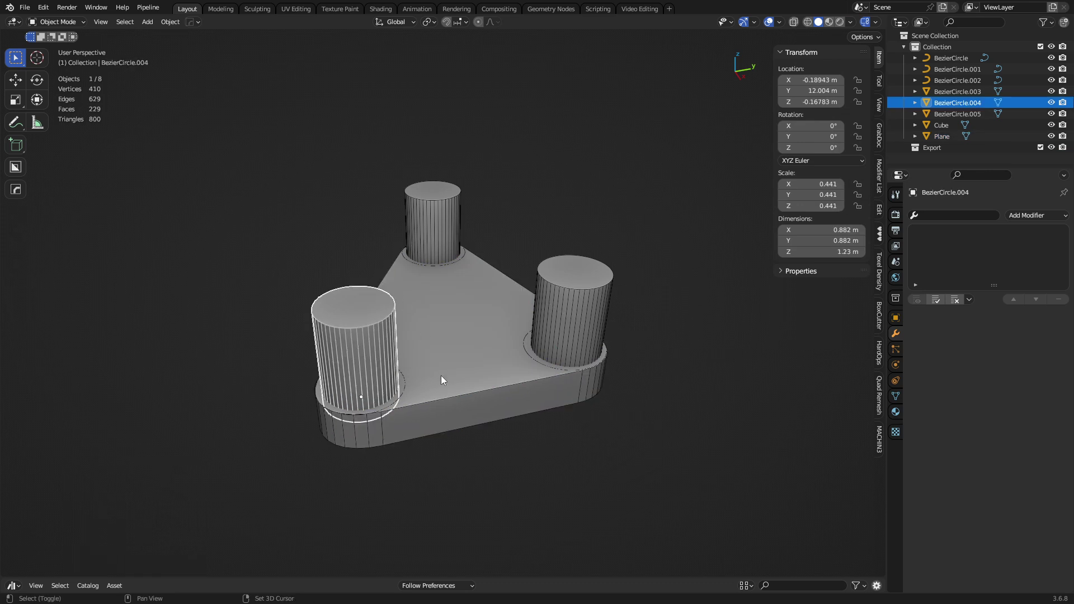
{"action": "left_click", "coordinate": [407, 257], "text": "shift"}
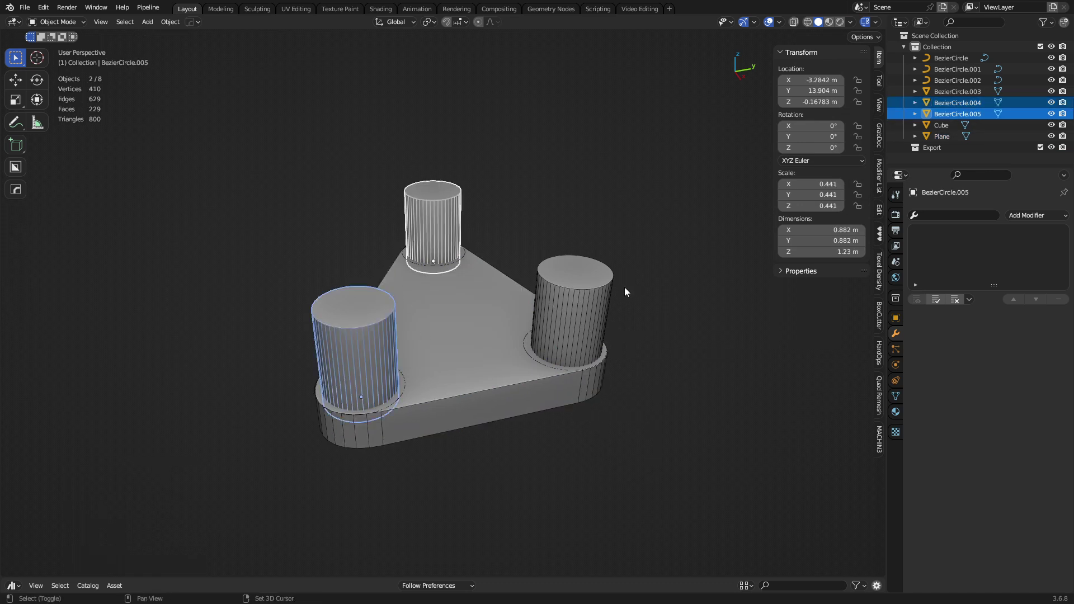
{"action": "left_click", "coordinate": [593, 306], "text": "shift"}
{"action": "key", "text": "g"}
{"action": "key", "text": "z"}
{"action": "left_click", "coordinate": [598, 325]}
Cut the right, apex and left corner cylinders out of the plate with non-destructive Difference Booleans
{"action": "left_click", "coordinate": [516, 352]}
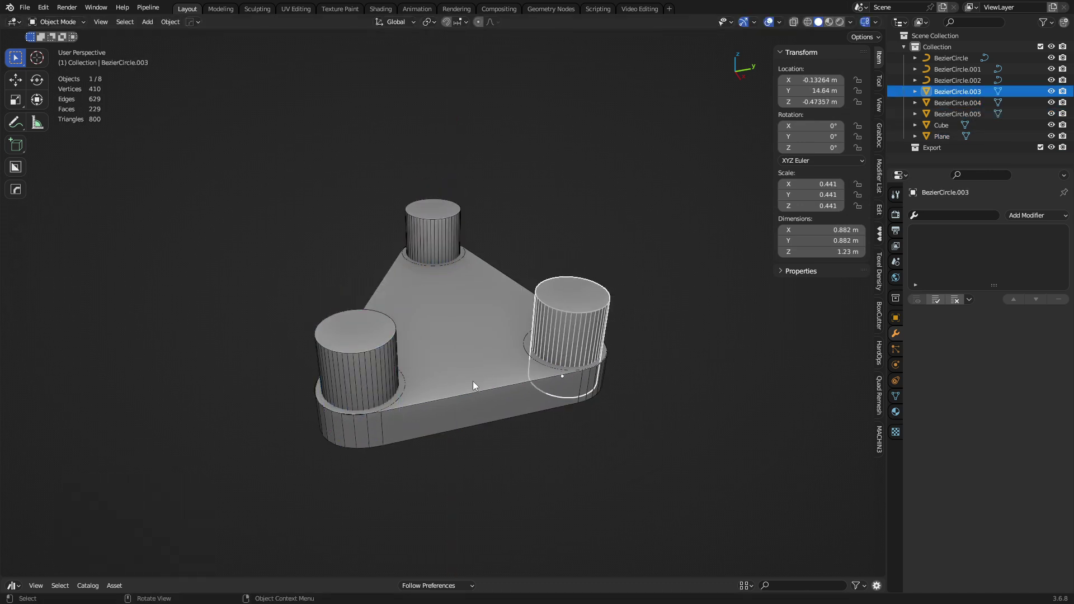
{"action": "left_click", "coordinate": [489, 371], "text": "shift"}
{"action": "key", "text": "ctrl+minus"}
{"action": "left_click", "coordinate": [435, 246]}
{"action": "left_click", "coordinate": [475, 331], "text": "shift"}
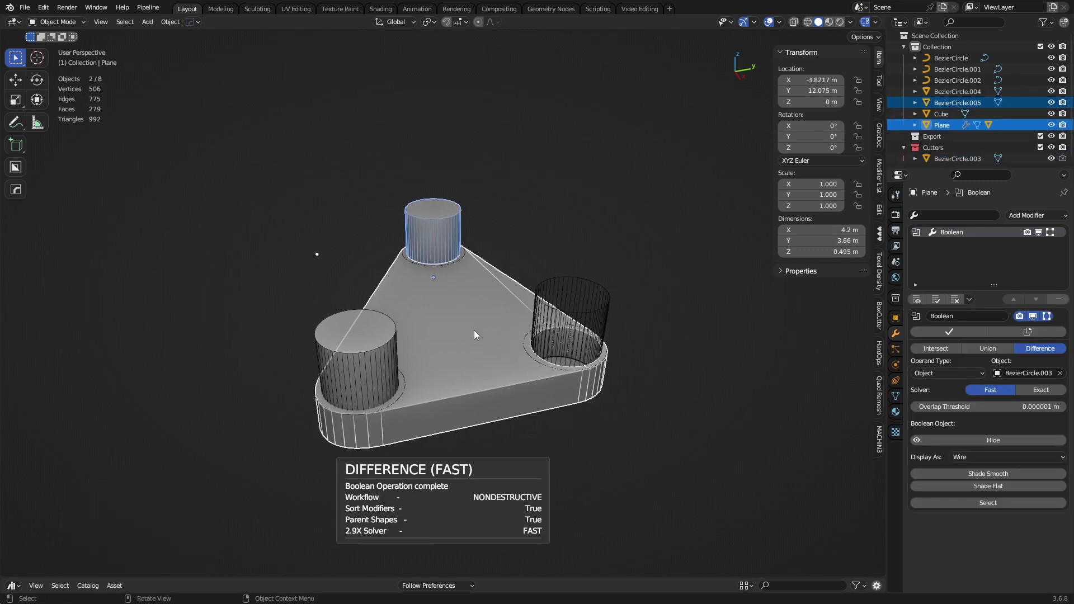
{"action": "key", "text": "ctrl+minus"}
{"action": "left_click", "coordinate": [328, 408]}
{"action": "left_click", "coordinate": [486, 366], "text": "shift"}
{"action": "key", "text": "ctrl+minus"}
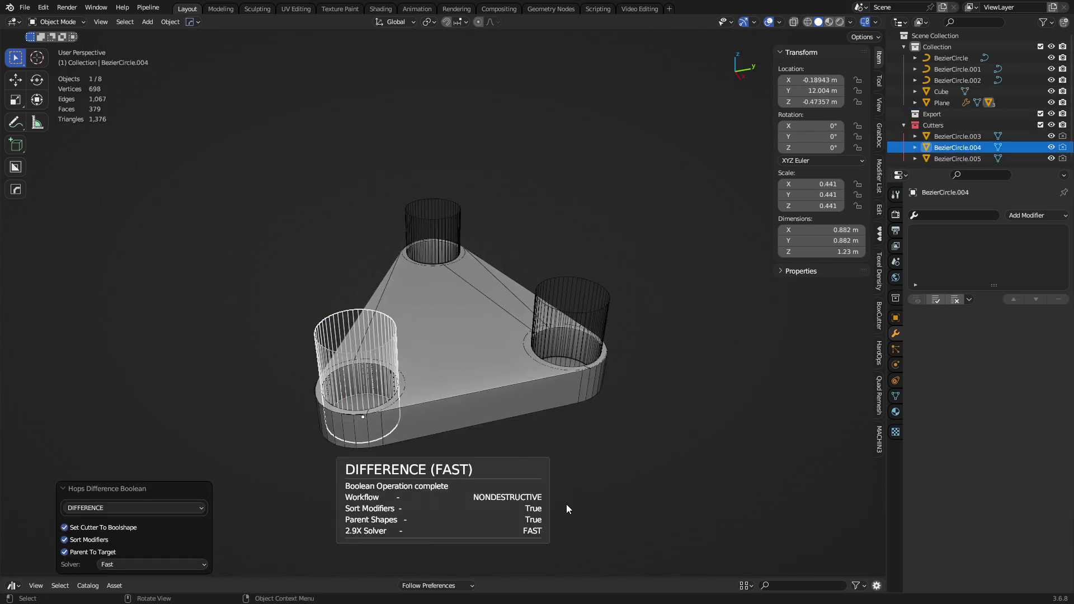
Hide the cutter cylinders, inspect the plate's three corner holes and select the plate
{"action": "key", "text": "1"}
{"action": "middle_click_drag", "start_coordinate": [579, 385], "coordinate": [568, 445]}
{"action": "middle_click_drag", "start_coordinate": [543, 311], "coordinate": [509, 473]}
{"action": "left_click", "coordinate": [437, 348]}
Add a 2 m mesh plane and move it over the middle of the triangular plate
{"action": "key", "text": "shift+a"}
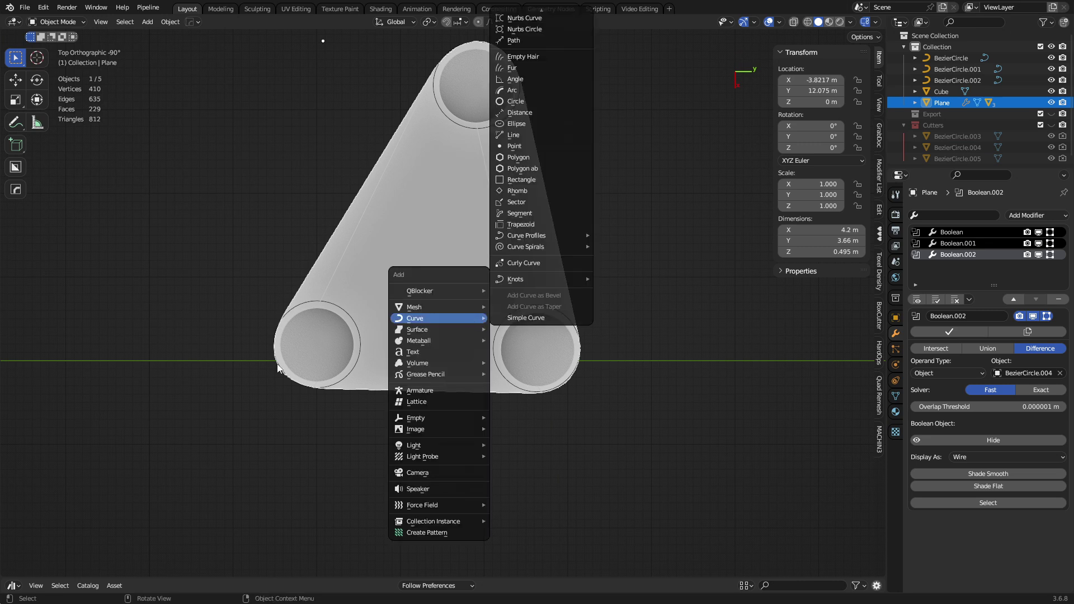
{"action": "key", "text": "Escape"}
{"action": "key", "text": "shift+a"}
{"action": "mouse_move", "coordinate": [442, 262]}
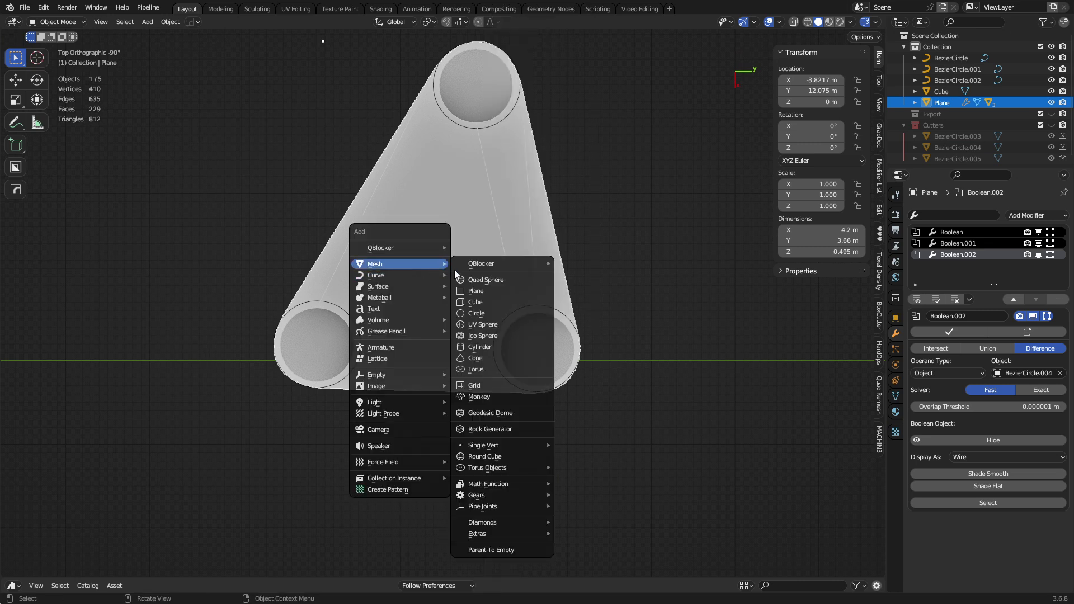
{"action": "left_click", "coordinate": [475, 263]}
{"action": "scroll", "coordinate": [173, 310], "scroll_direction": "down", "scroll_amount": 3}
{"action": "key", "text": "g"}
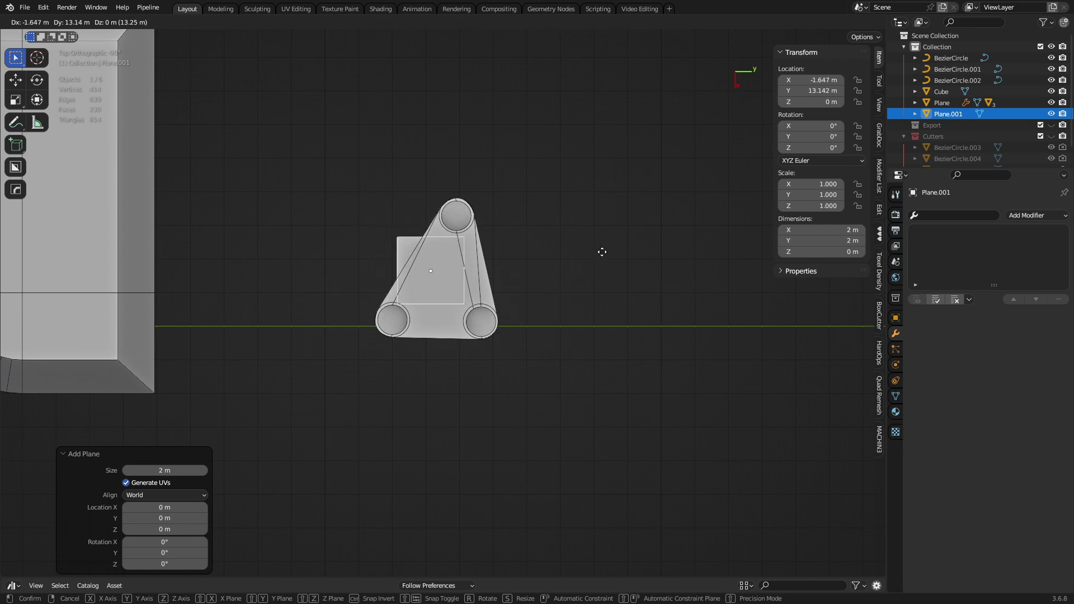
{"action": "left_click", "coordinate": [615, 256]}
{"action": "scroll", "coordinate": [532, 334], "scroll_direction": "up", "scroll_amount": 6}
{"action": "middle_click_drag", "start_coordinate": [552, 335], "coordinate": [523, 371], "text": "shift"}
Reposition the new plane's base and both side edges in Edit Mode with X-ray on, fitting them between the corner holes
{"action": "key", "text": "Tab"}
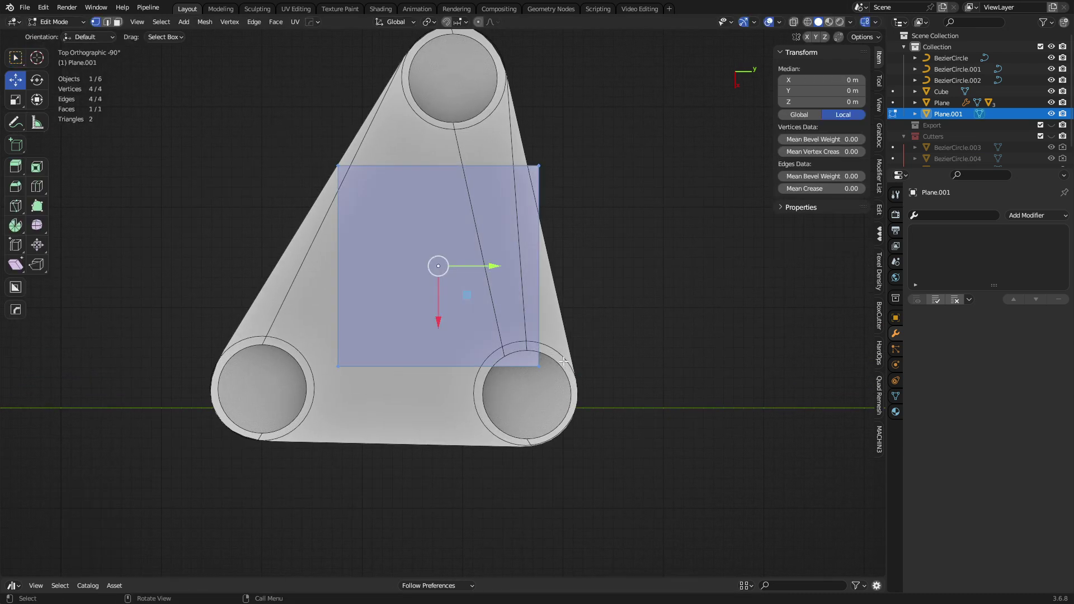
{"action": "key", "text": "alt+z"}
{"action": "left_click_drag", "start_coordinate": [285, 409], "coordinate": [554, 338]}
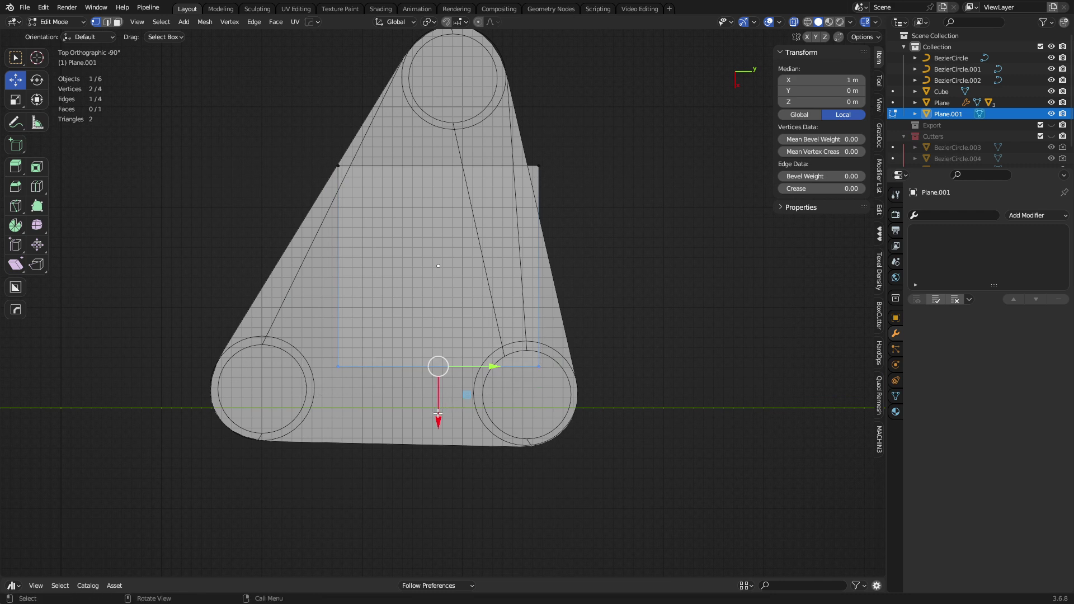
{"action": "left_click_drag", "start_coordinate": [438, 413], "coordinate": [442, 378]}
{"action": "left_click_drag", "start_coordinate": [314, 359], "coordinate": [375, 153]}
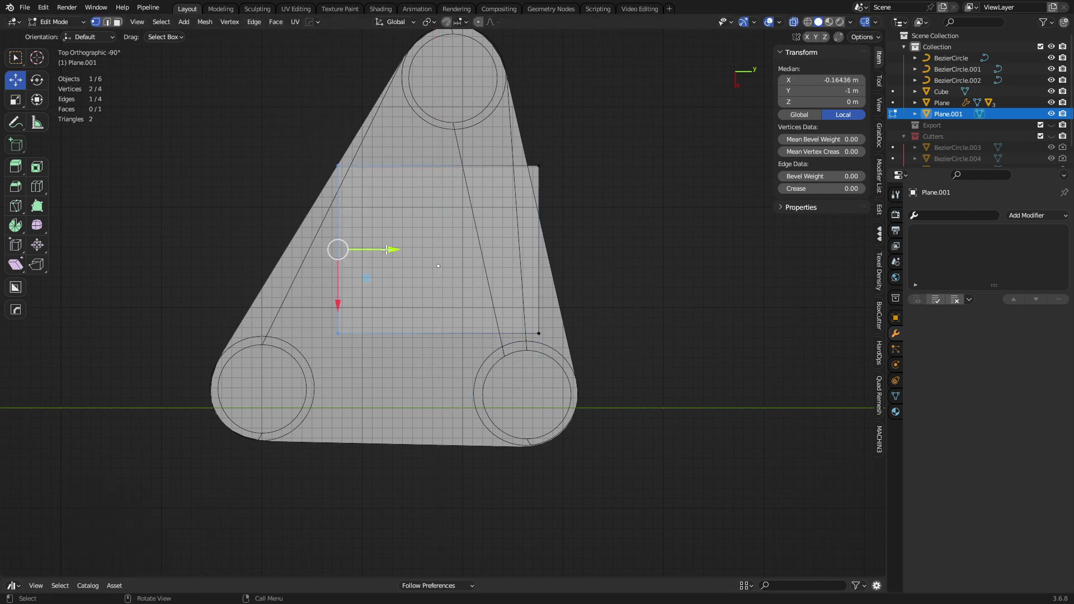
{"action": "left_click_drag", "start_coordinate": [381, 252], "coordinate": [343, 253]}
{"action": "left_click_drag", "start_coordinate": [518, 365], "coordinate": [578, 111]}
{"action": "left_click_drag", "start_coordinate": [582, 253], "coordinate": [577, 250]}
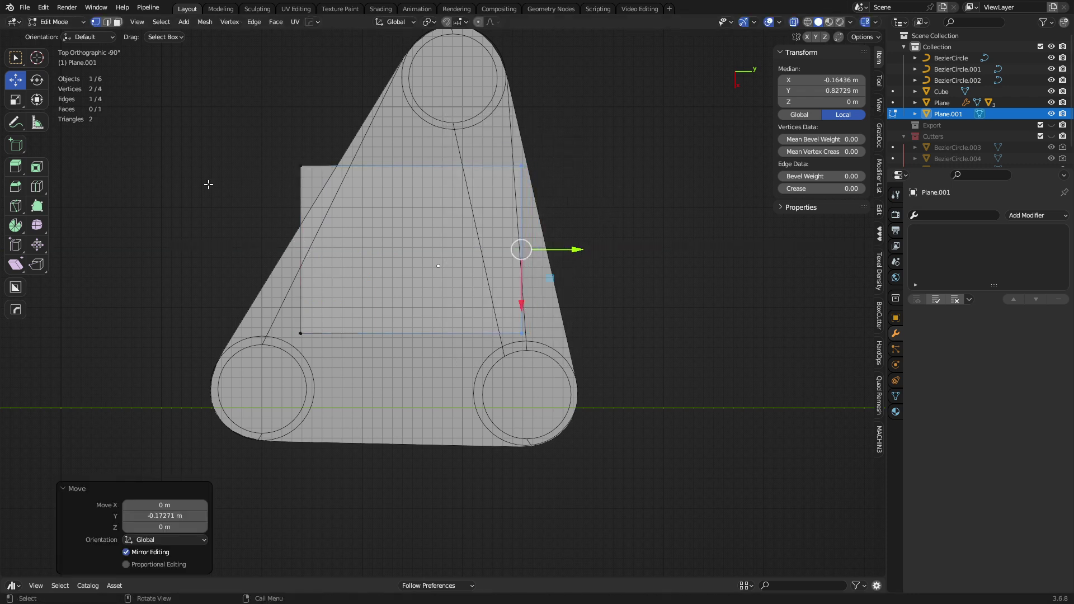
Taper the plane into a trapezoid by raising its upper edge about 0.23 m and moving both upper vertices inward
{"action": "left_click_drag", "start_coordinate": [224, 149], "coordinate": [425, 166]}
{"action": "left_click_drag", "start_coordinate": [290, 236], "coordinate": [556, 136]}
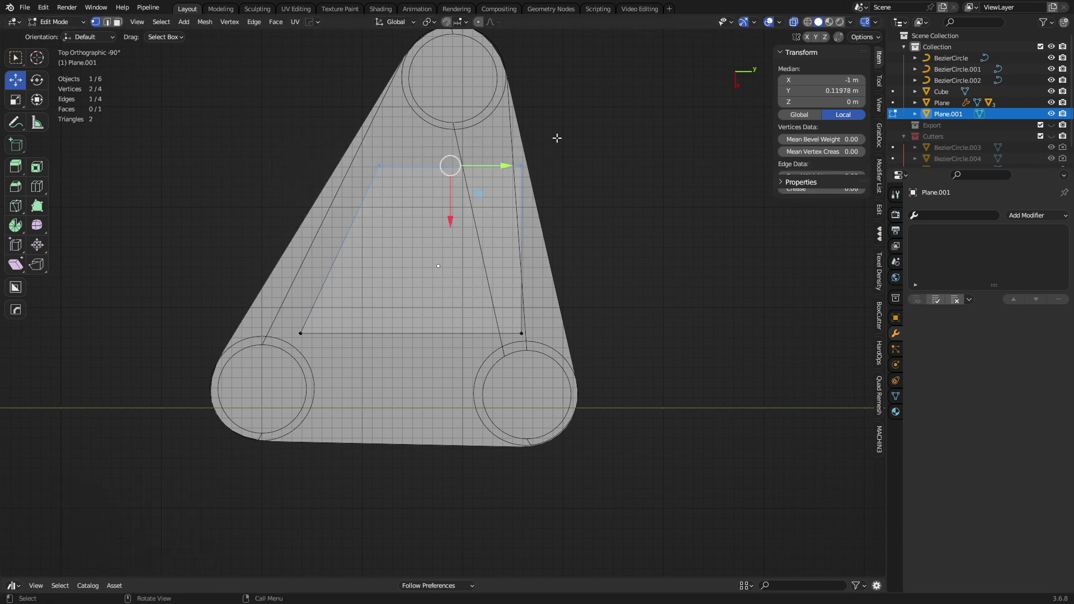
{"action": "left_click_drag", "start_coordinate": [451, 203], "coordinate": [451, 180]}
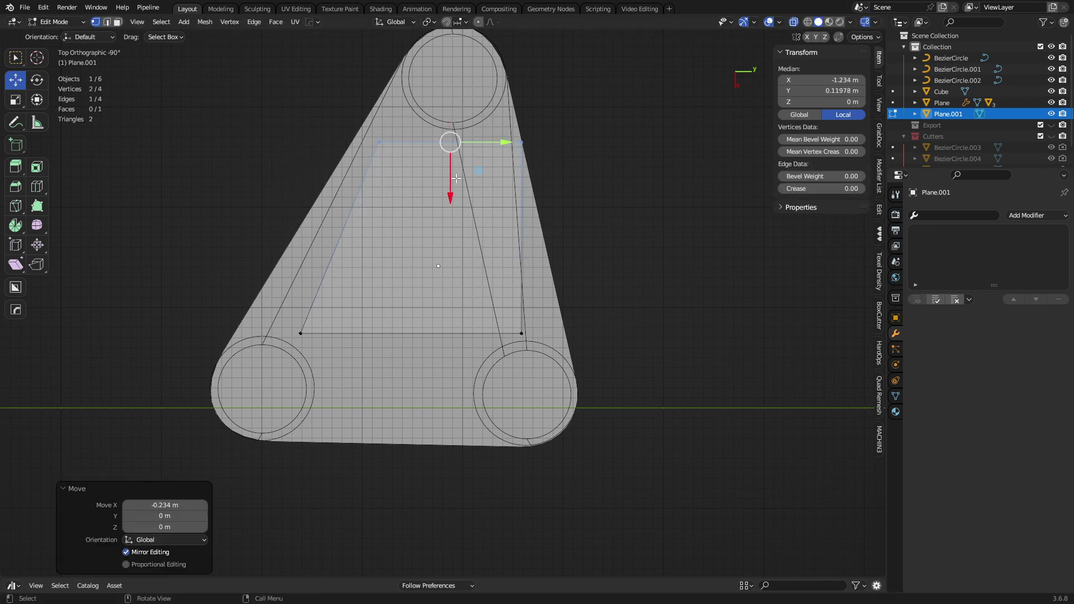
{"action": "left_click_drag", "start_coordinate": [582, 174], "coordinate": [537, 142]}
{"action": "left_click_drag", "start_coordinate": [415, 165], "coordinate": [329, 116]}
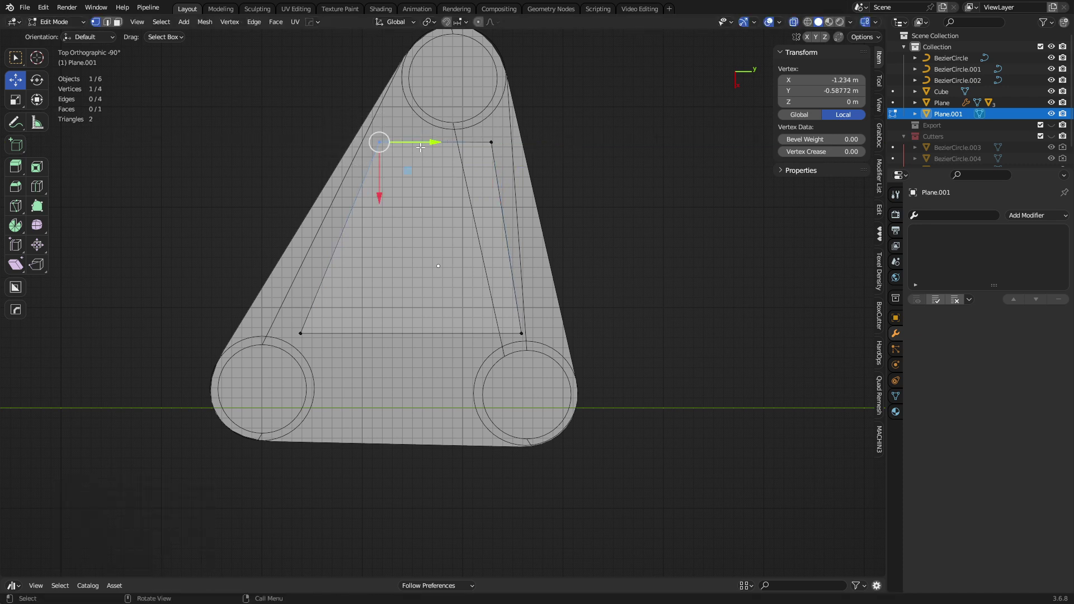
{"action": "left_click_drag", "start_coordinate": [417, 144], "coordinate": [429, 140]}
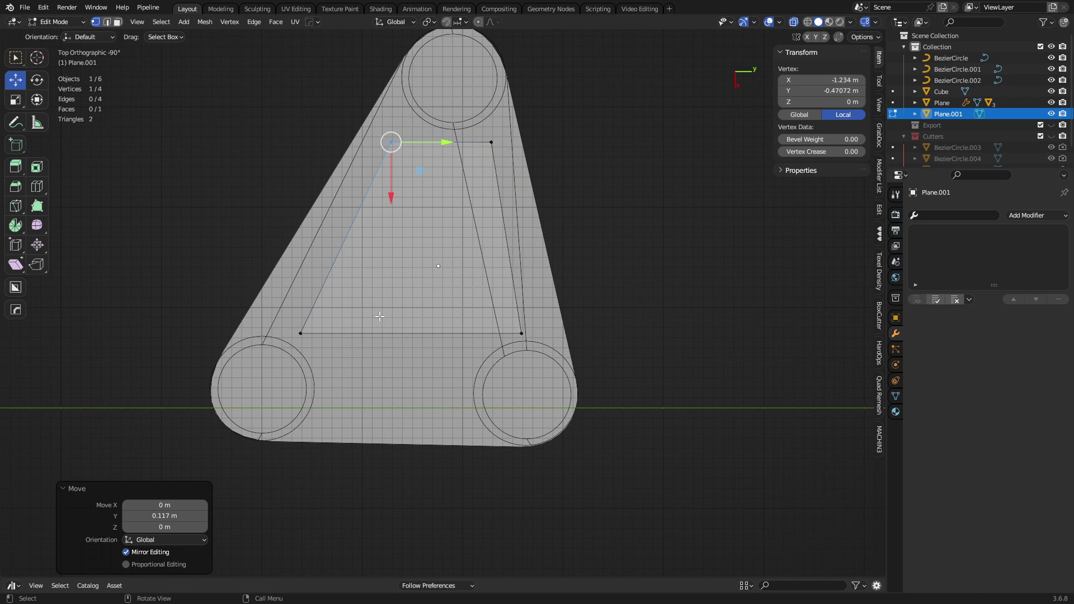
Select the trapezoid's two base vertices and move them about 0.13 m up along X, away from the base holes
{"action": "left_click", "coordinate": [301, 333]}
{"action": "left_click", "coordinate": [521, 334]}
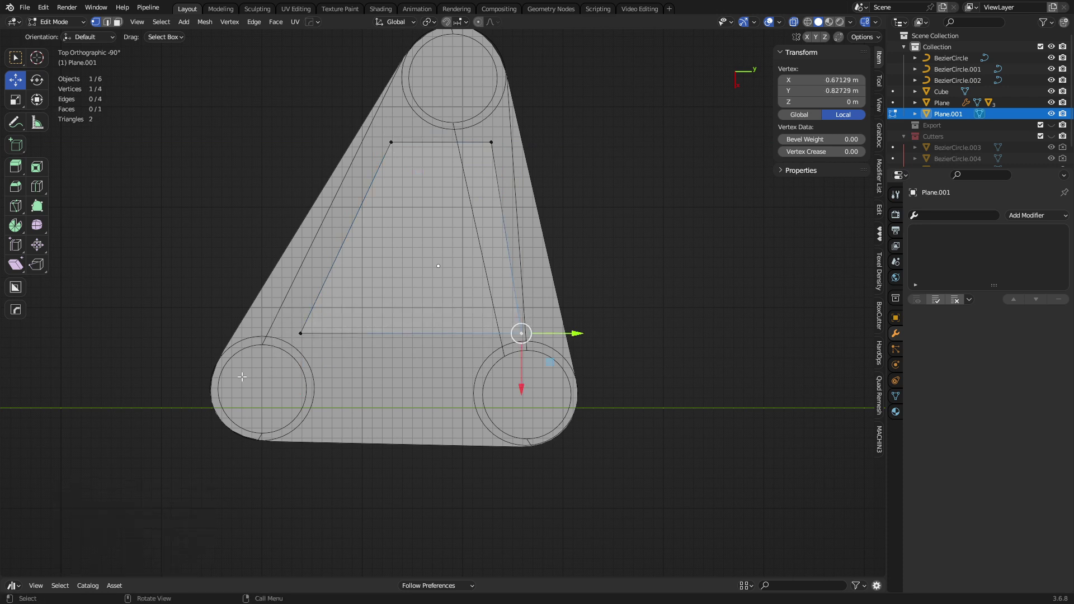
{"action": "left_click", "coordinate": [301, 333], "text": "shift"}
{"action": "left_click_drag", "start_coordinate": [421, 385], "coordinate": [418, 371]}
Select the trapezoid's four corner vertices and vertex-bevel them with 10 segments and a width of about 0.318 m
{"action": "left_click_drag", "start_coordinate": [497, 355], "coordinate": [613, 286]}
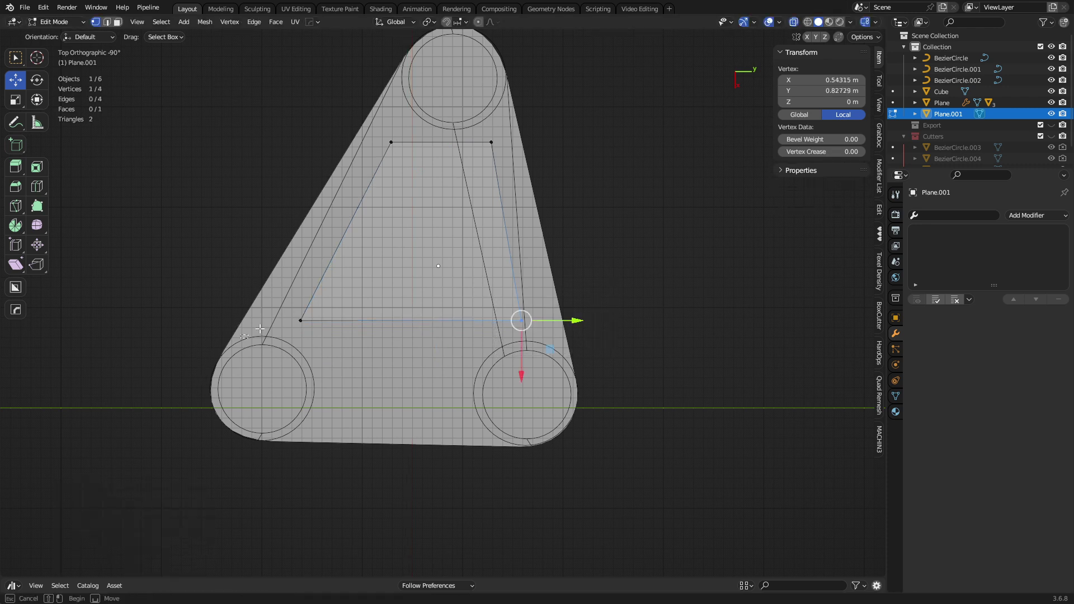
{"action": "left_click_drag", "start_coordinate": [280, 346], "coordinate": [324, 299], "text": "shift"}
{"action": "left_click_drag", "start_coordinate": [351, 206], "coordinate": [546, 114], "text": "shift"}
{"action": "key", "text": "ctrl+b"}
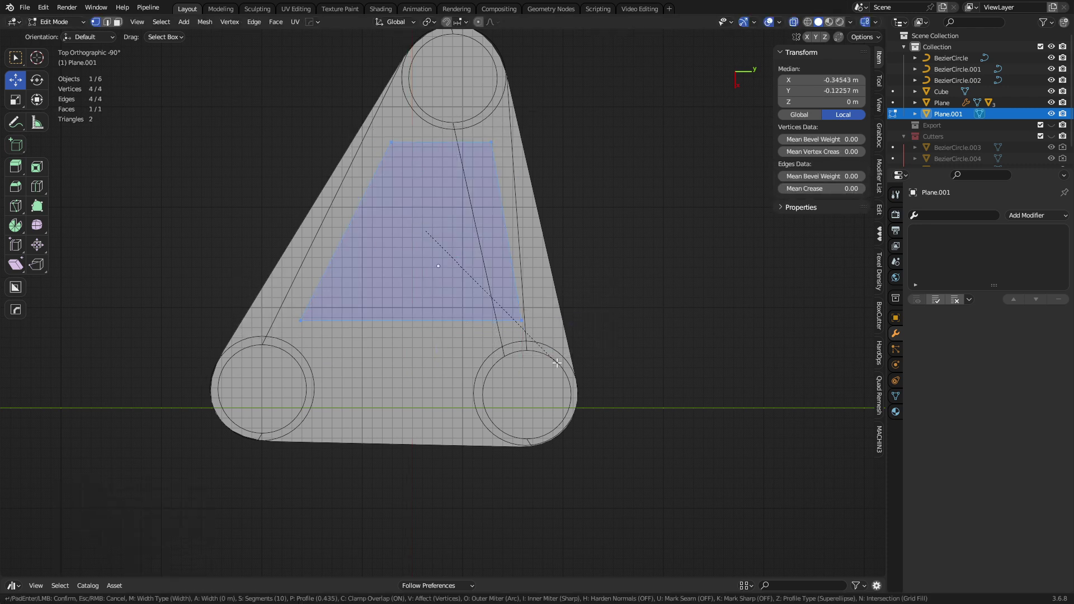
{"action": "key", "text": "v"}
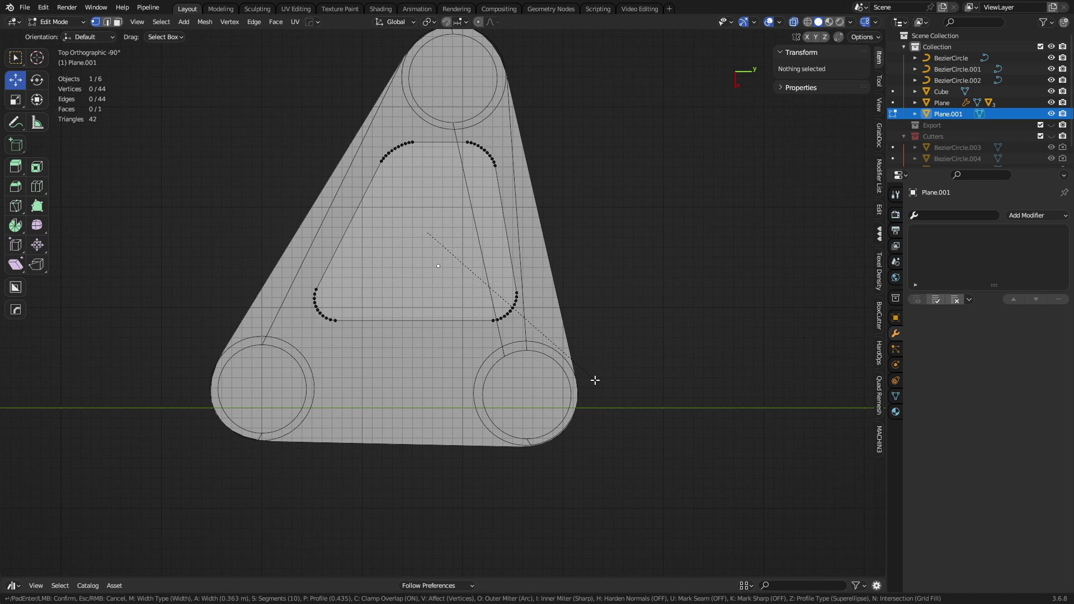
{"action": "left_click", "coordinate": [590, 378]}
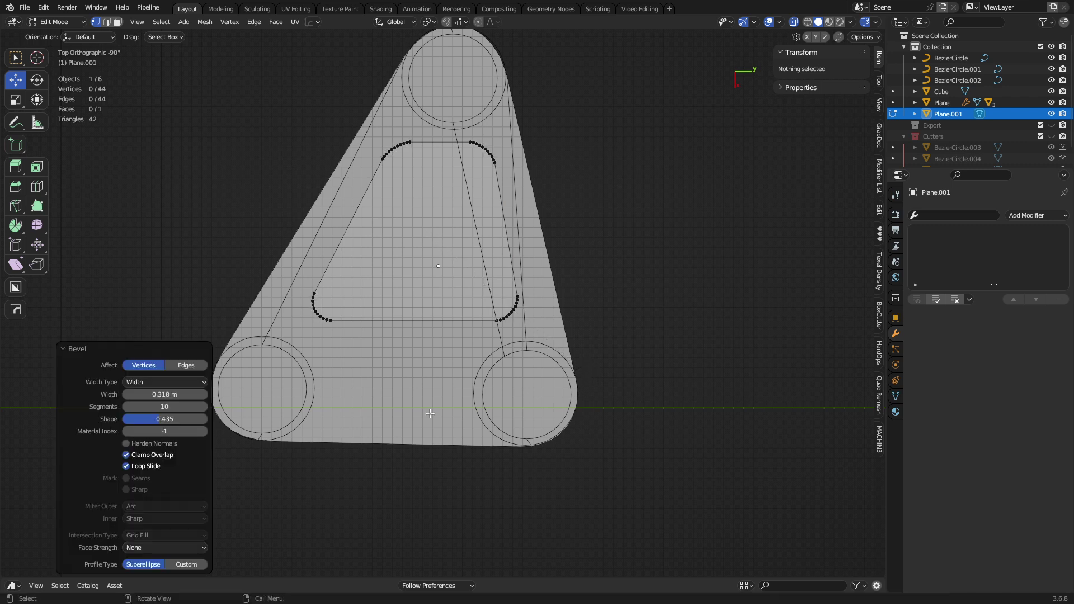
Set the vertex bevel's shape to 0.5 on the trapezoid's corners and return to Object Mode
{"action": "left_click", "coordinate": [175, 419]}
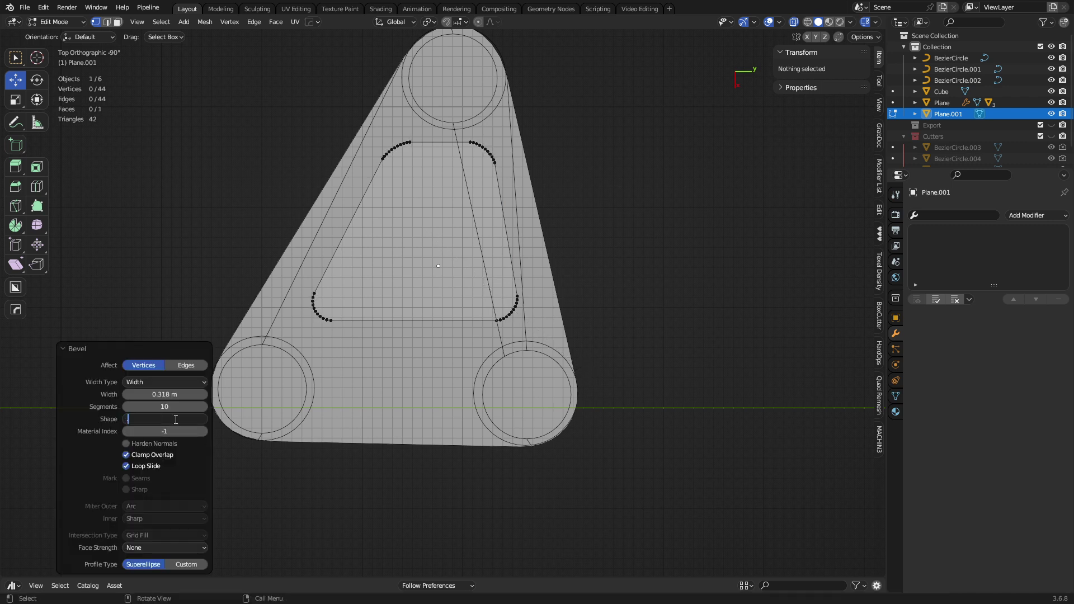
{"action": "type", "text": ".5"}
{"action": "key", "text": "Return"}
{"action": "key", "text": "ctrl+Tab"}
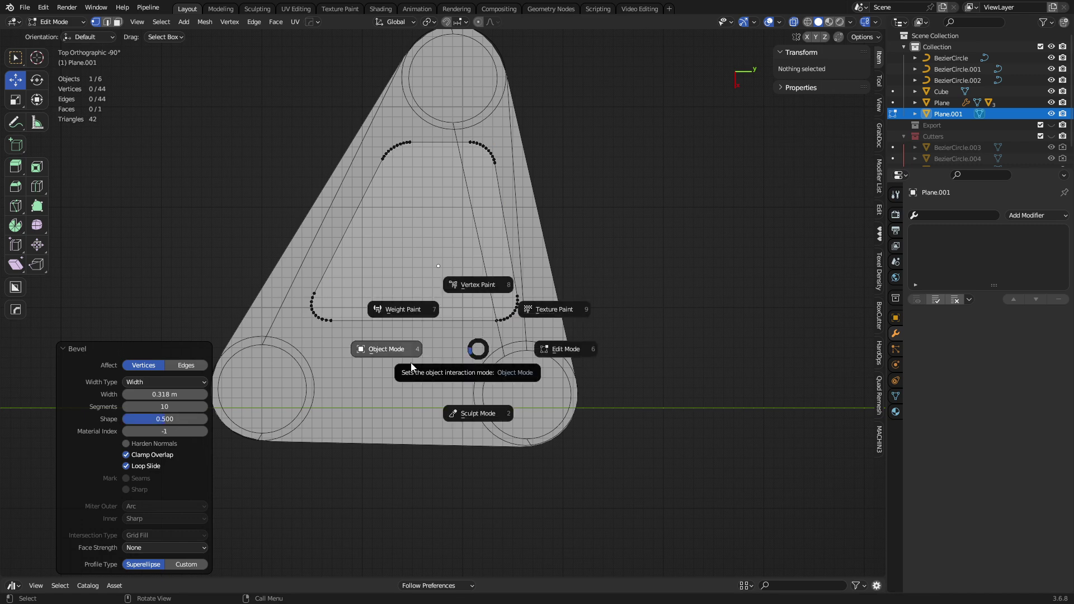
{"action": "left_click", "coordinate": [410, 363]}
Give the rounded trapezoid a Solidify thickness of about 0.332 m, extending upward from the plate's surface
{"action": "middle_click_drag", "start_coordinate": [397, 432], "coordinate": [530, 322]}
{"action": "scroll", "coordinate": [454, 334], "scroll_direction": "up", "scroll_amount": 3}
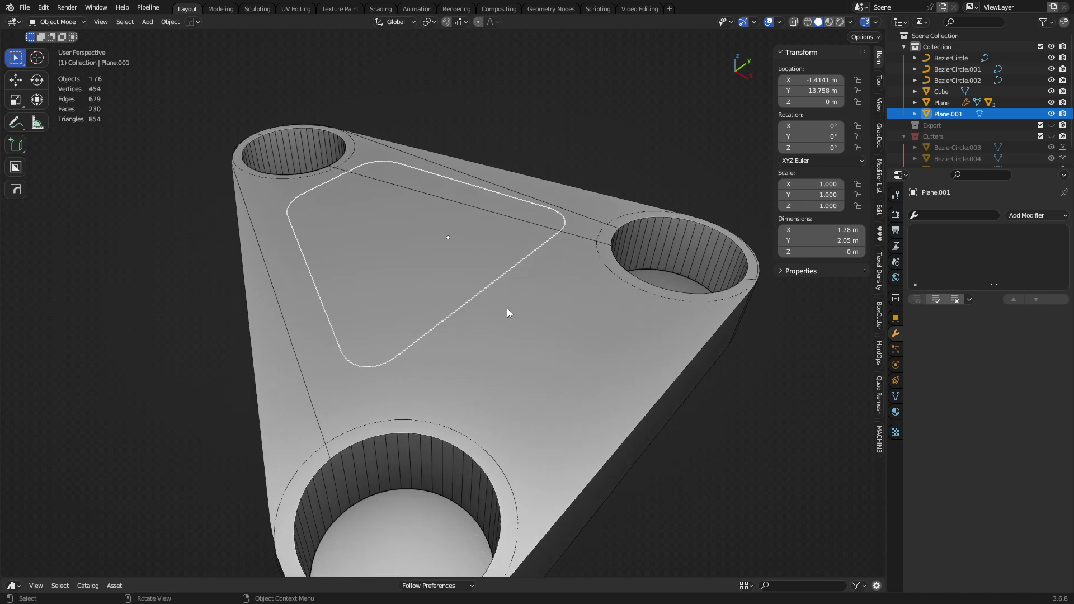
{"action": "key", "text": "q"}
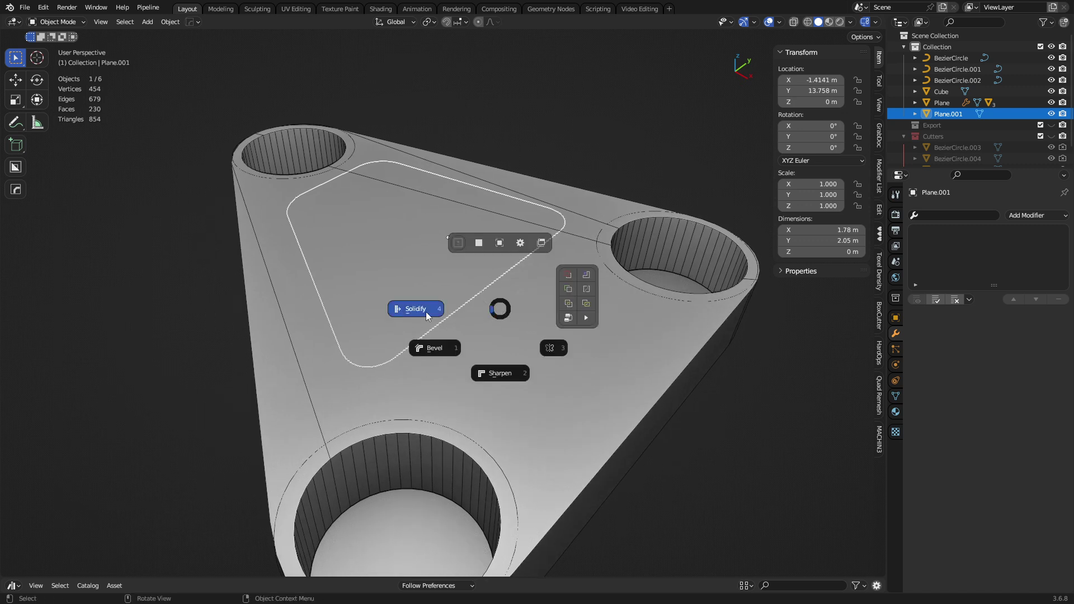
{"action": "left_click", "coordinate": [425, 312]}
{"action": "left_click", "coordinate": [175, 357]}
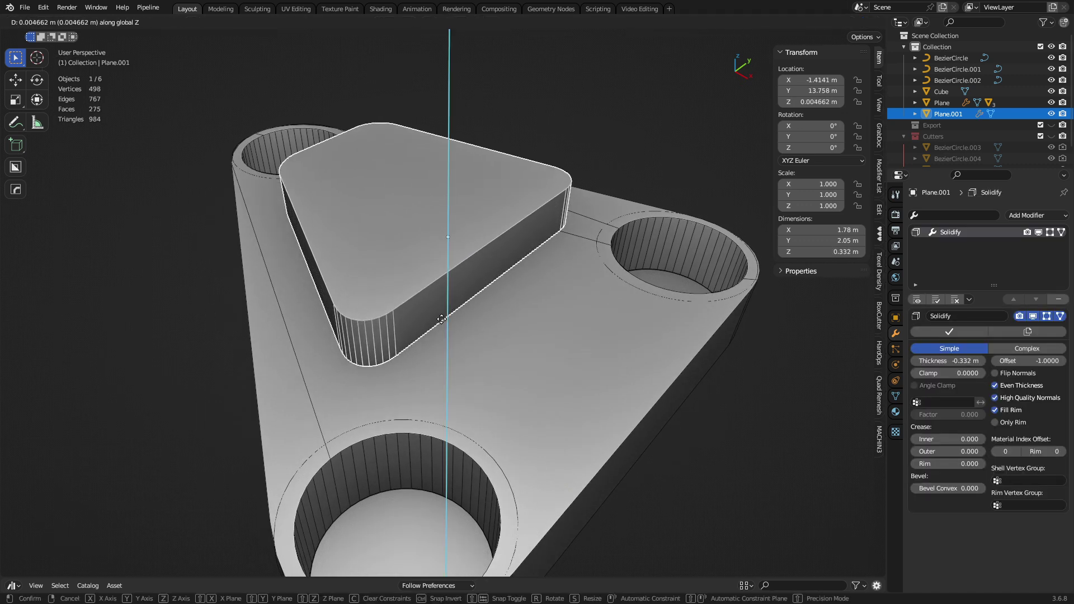
Lower the solidified trapezoid about 0.17 m in Z and subtract it from the triangular plate with a Boolean difference
{"action": "left_click", "coordinate": [469, 506]}
{"action": "left_click", "coordinate": [510, 386], "text": "shift"}
{"action": "key", "text": "ctrl+KP_Subtract"}
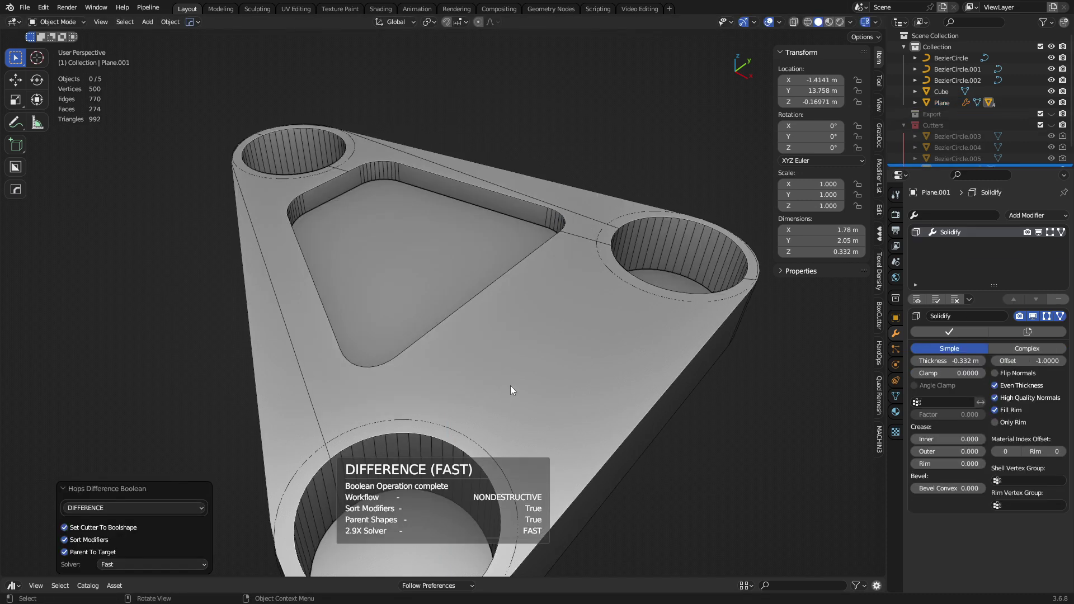
{"action": "left_click", "coordinate": [615, 130]}
Examine the triangular plate's rounded pocket and corner holes from several angles, then compare with the large bevelled block
{"action": "scroll", "coordinate": [612, 232], "scroll_direction": "down", "scroll_amount": 5}
{"action": "middle_click_drag", "start_coordinate": [470, 299], "coordinate": [449, 386]}
{"action": "scroll", "coordinate": [438, 331], "scroll_direction": "down", "scroll_amount": 3}
{"action": "middle_click_drag", "start_coordinate": [438, 329], "coordinate": [525, 244]}
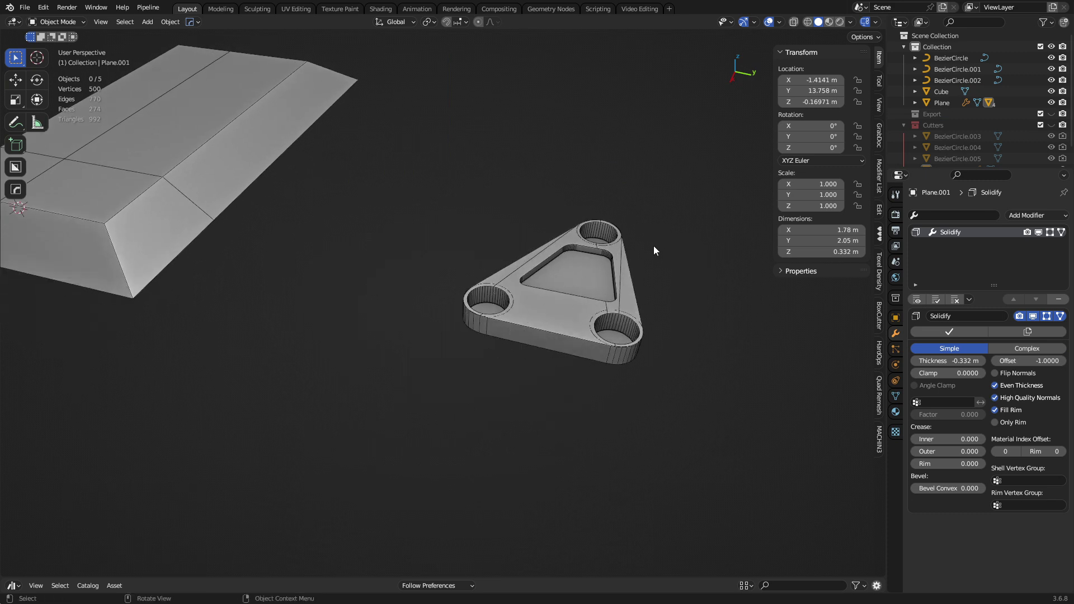
{"action": "scroll", "coordinate": [573, 276], "scroll_direction": "up", "scroll_amount": 5}
{"action": "middle_click_drag", "start_coordinate": [470, 319], "coordinate": [421, 381]}
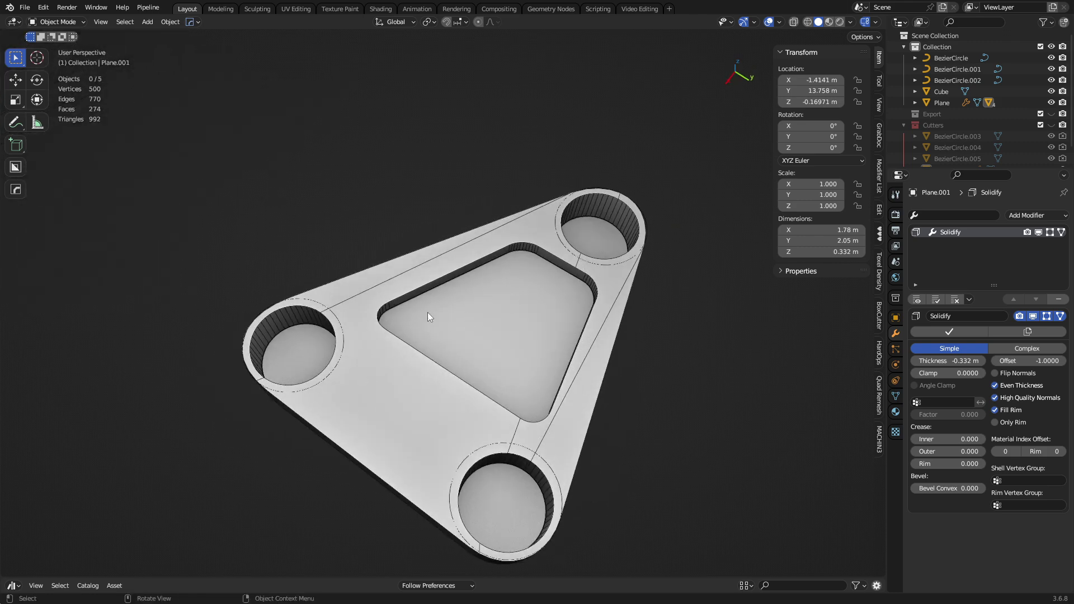
{"action": "scroll", "coordinate": [486, 315], "scroll_direction": "down", "scroll_amount": 4}
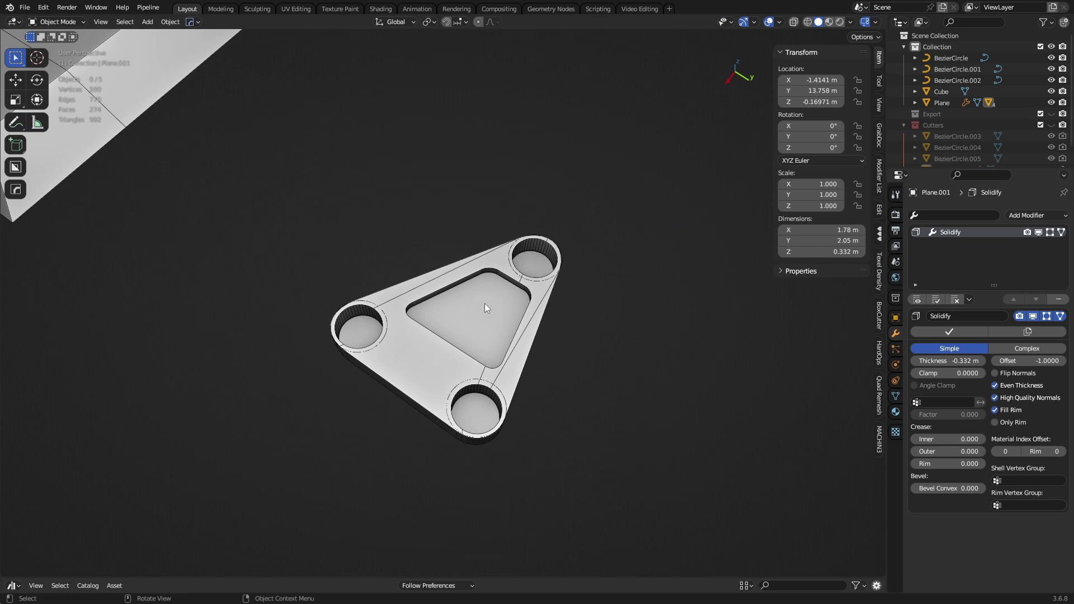
{"action": "middle_click_drag", "start_coordinate": [484, 305], "coordinate": [419, 373]}
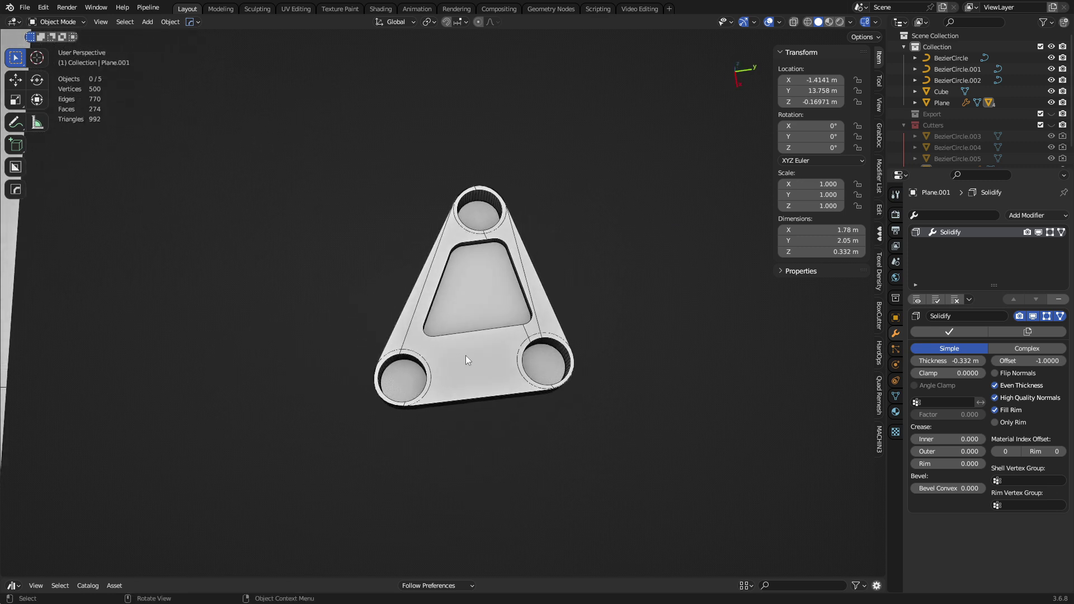
{"action": "middle_click_drag", "start_coordinate": [465, 355], "coordinate": [318, 288]}
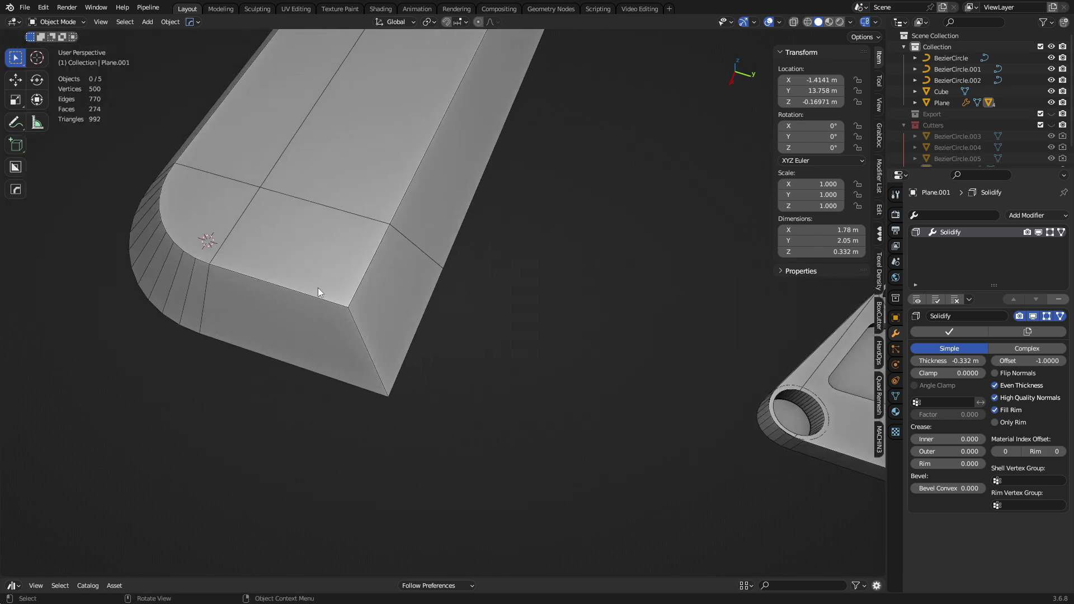
Add a 2 m cube and place it between the block and the plate at about X -3 m, Y 8.43 m
{"action": "left_click", "coordinate": [354, 334]}
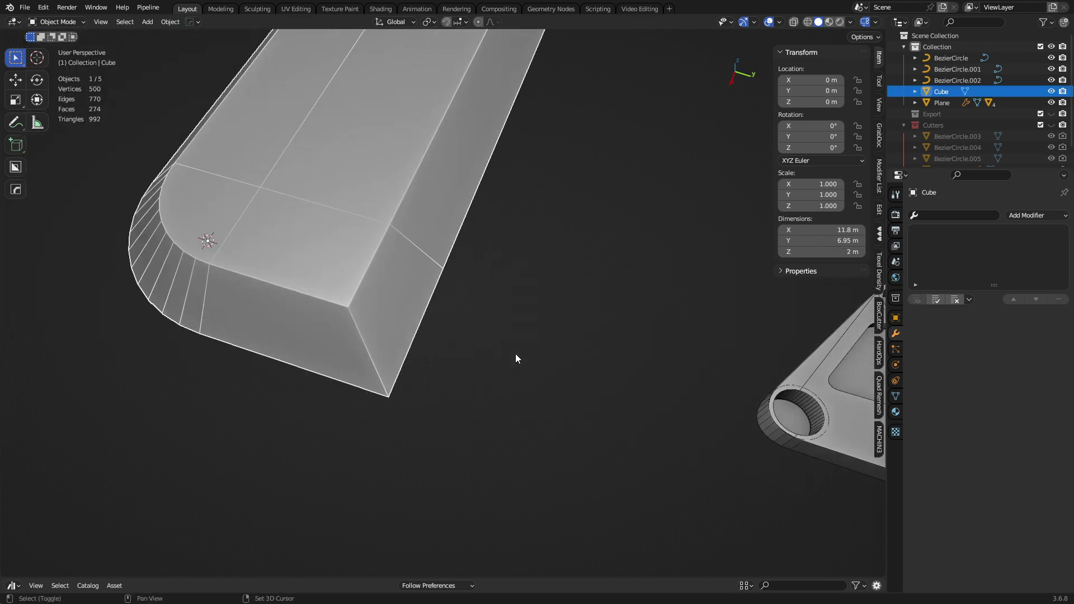
{"action": "middle_click_drag", "start_coordinate": [516, 358], "coordinate": [424, 303]}
{"action": "key", "text": "shift+a"}
{"action": "mouse_move", "coordinate": [419, 304]}
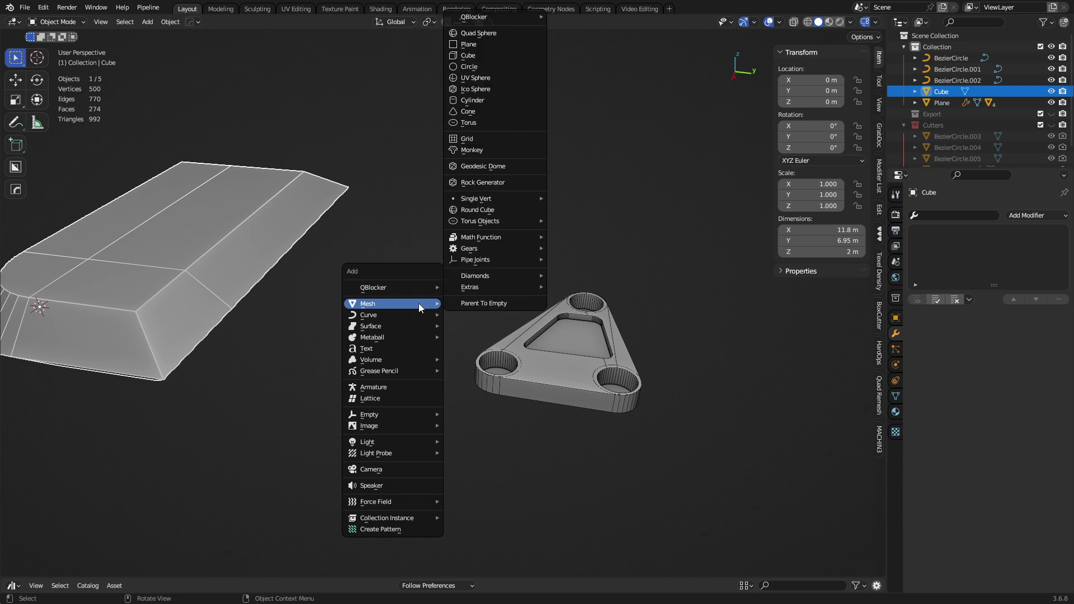
{"action": "left_click", "coordinate": [470, 55]}
{"action": "key", "text": "g"}
{"action": "key", "text": "shift+z"}
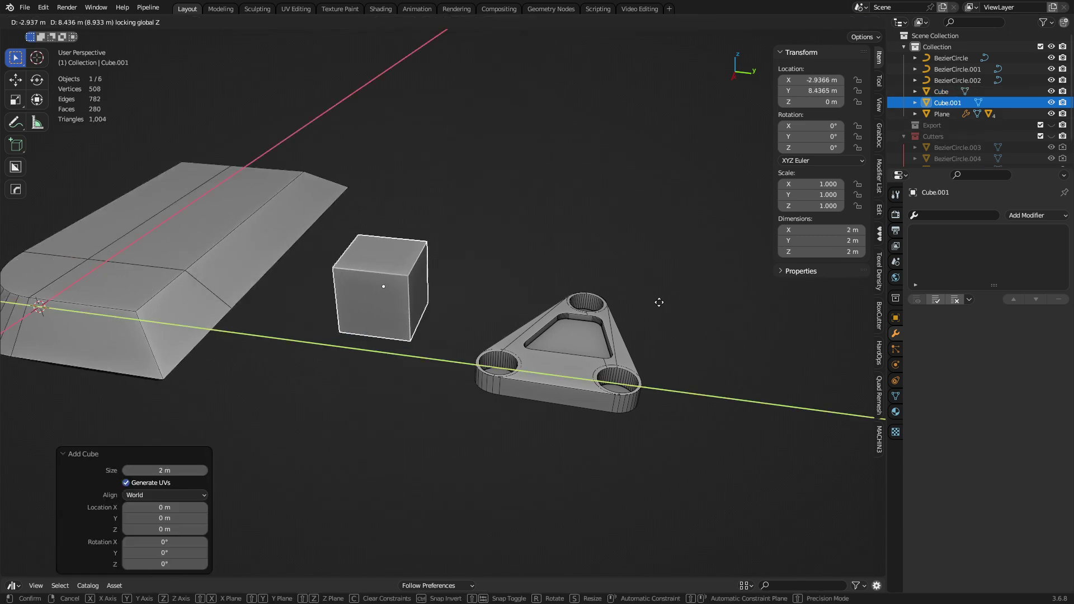
{"action": "left_click", "coordinate": [660, 302]}
Scale the new cube's bottom face in Edit Mode to slightly more than twice its size
{"action": "key", "text": "Tab"}
{"action": "left_click", "coordinate": [416, 311]}
{"action": "left_click", "coordinate": [387, 315]}
{"action": "key", "text": "s"}
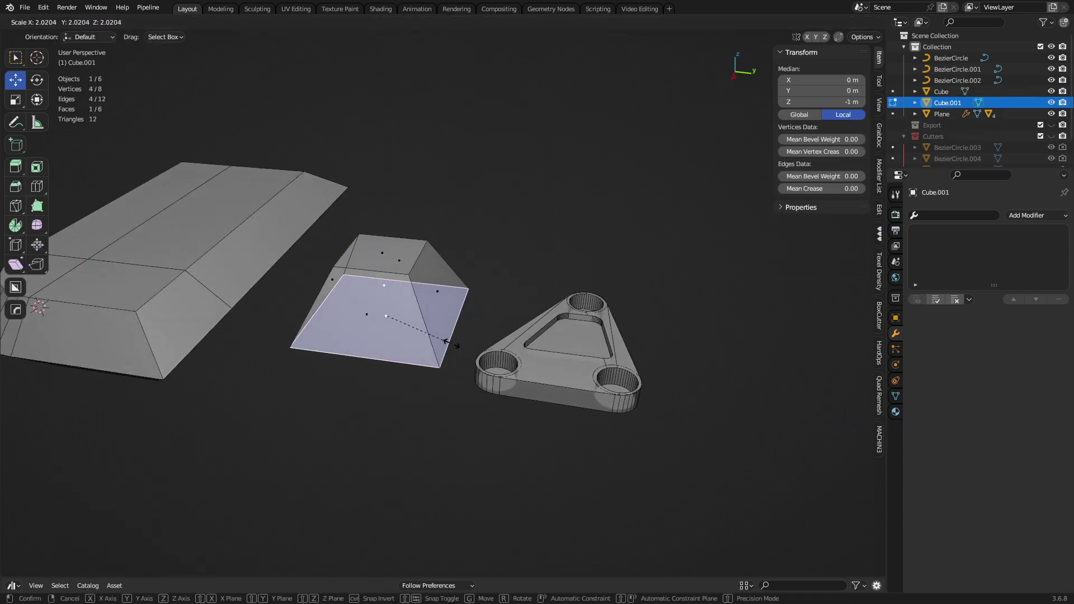
{"action": "left_click", "coordinate": [446, 341]}
Move the cube's top face about -0.76 m in X, 1.82 m in Y and 0.56 m in Z, and extrude it upward about 2.4 m
{"action": "left_click", "coordinate": [389, 258]}
{"action": "key", "text": "g"}
{"action": "left_click", "coordinate": [506, 312]}
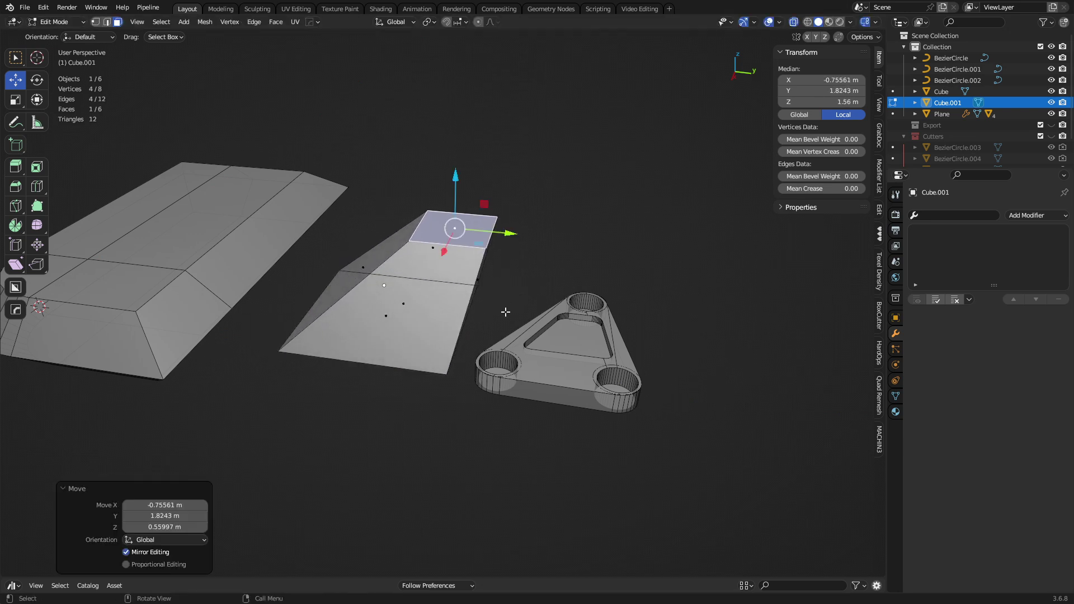
{"action": "key", "text": "e"}
{"action": "left_click", "coordinate": [535, 219]}
{"action": "key", "text": "2"}
{"action": "left_click", "coordinate": [466, 246], "text": "alt"}
{"action": "key", "text": "ctrl+shift+b"}
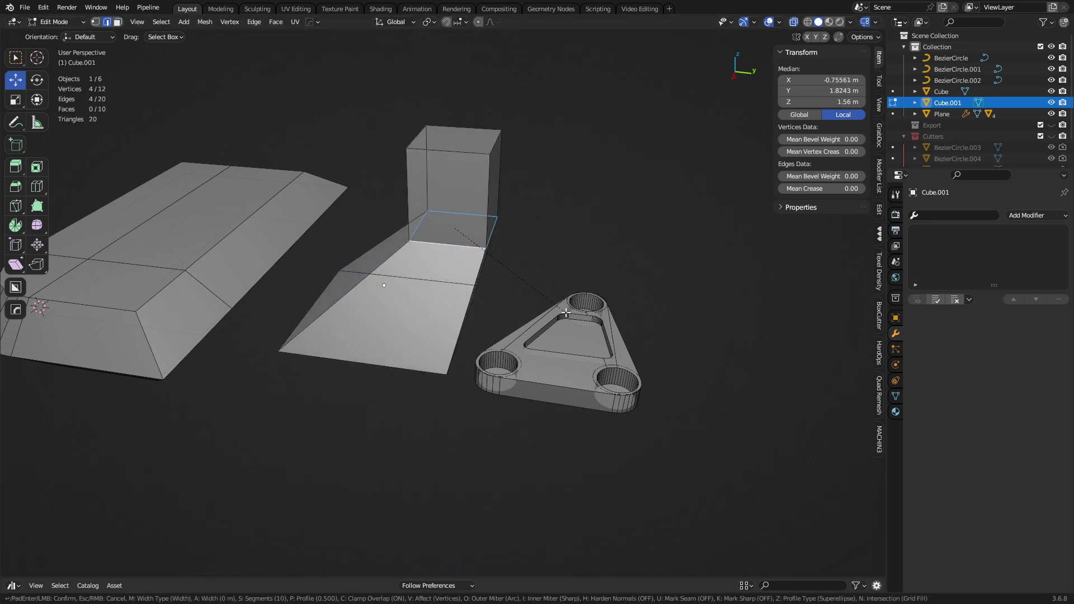
{"action": "right_click", "coordinate": [567, 312]}
Raise the extruded column's top face about 3.13 m along Z
{"action": "key", "text": "3"}
{"action": "left_click", "coordinate": [462, 144]}
{"action": "key", "text": "g"}
{"action": "key", "text": "z"}
{"action": "left_click", "coordinate": [495, 186]}
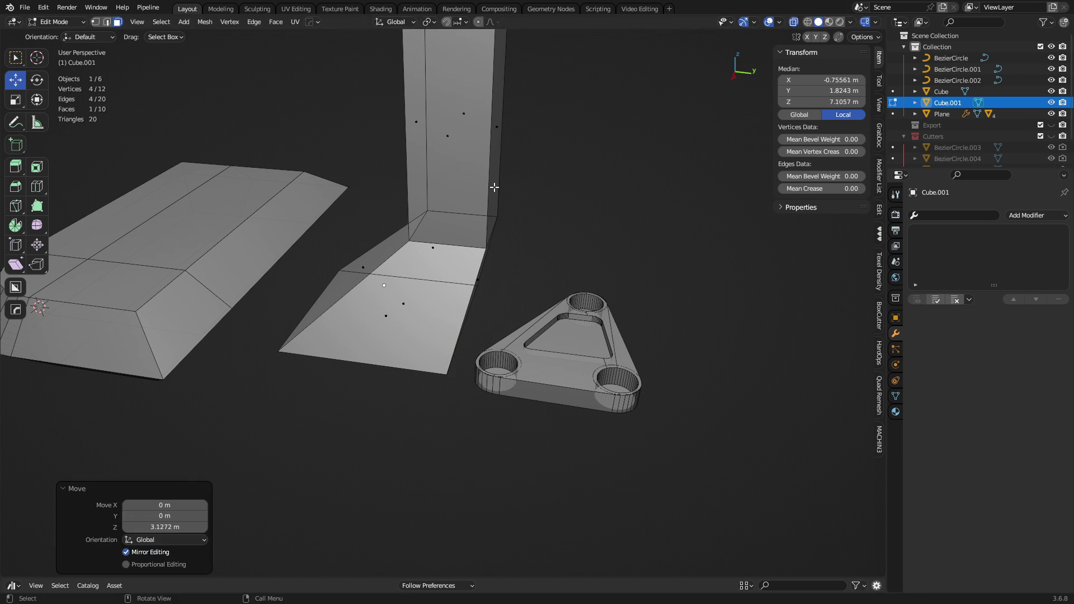
Bevel the edge loop between the tapered base and the column with 10 segments, using a Percent width of about 87.4%
{"action": "key", "text": "2"}
{"action": "left_click", "coordinate": [467, 246], "text": "alt"}
{"action": "scroll", "coordinate": [476, 257], "scroll_direction": "down", "scroll_amount": 3}
{"action": "middle_click_drag", "start_coordinate": [493, 294], "coordinate": [494, 283]}
{"action": "key", "text": "ctrl+shift+b"}
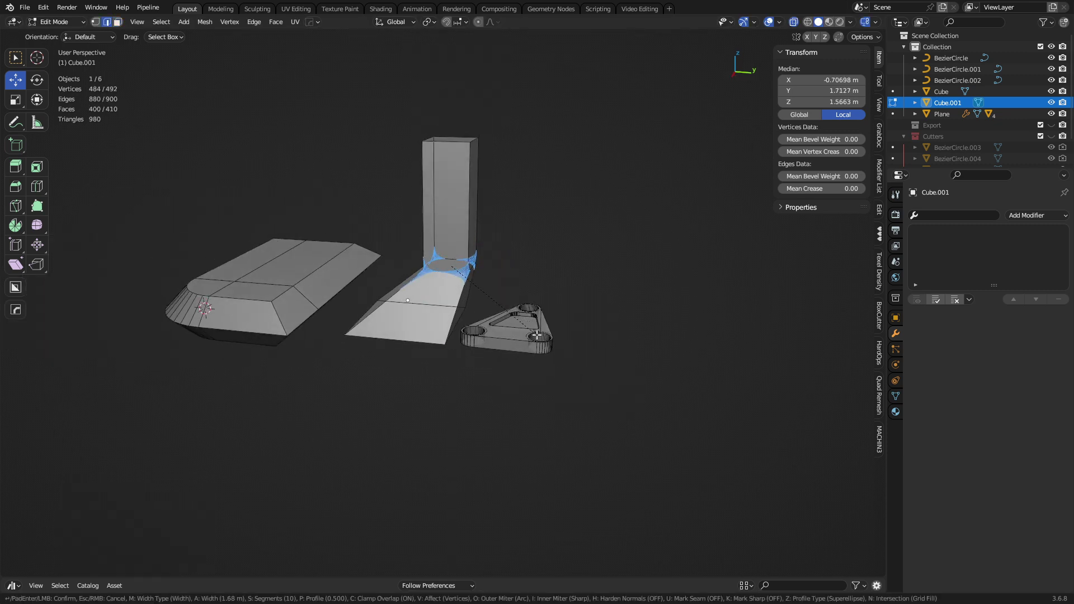
{"action": "key", "text": "v"}
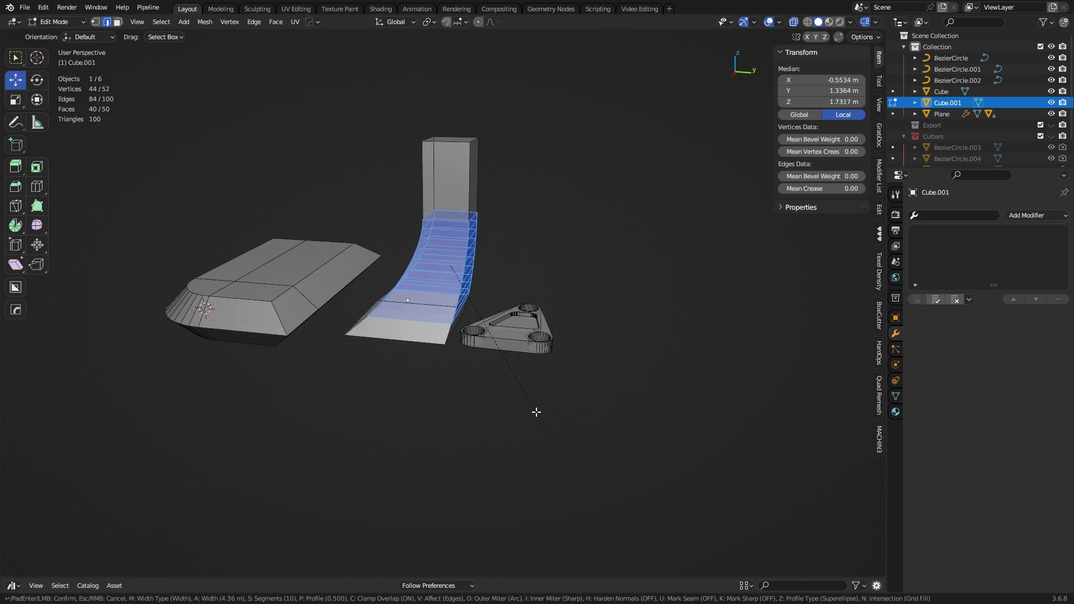
{"action": "key", "text": "m"}
{"action": "key", "text": "m"}
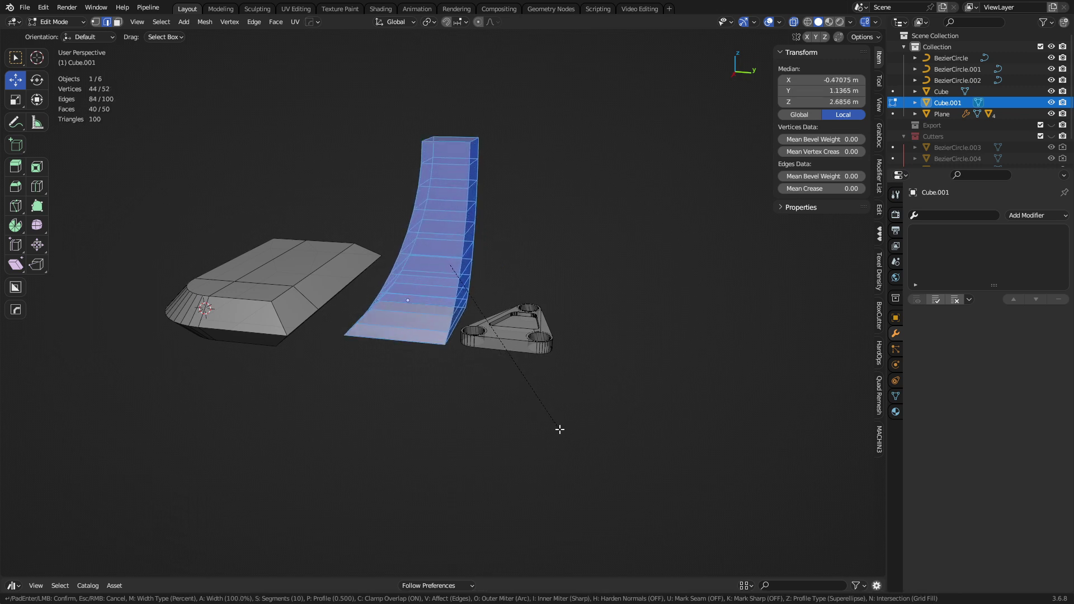
{"action": "left_click", "coordinate": [551, 424]}
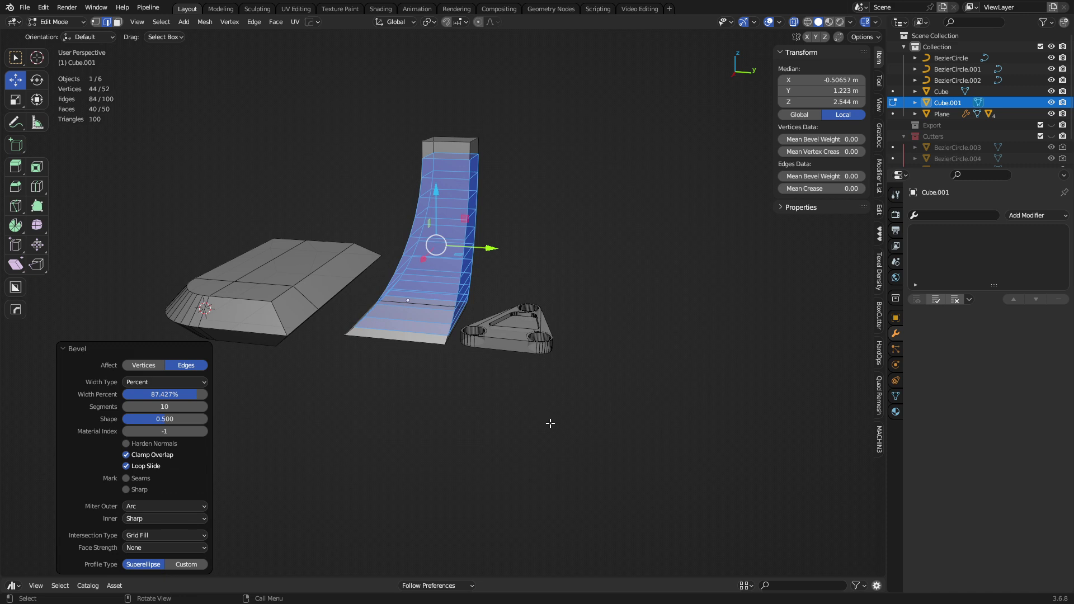
Apply Shade Auto Smooth to the curved column in Object Mode and clear the selection
{"action": "key", "text": "Tab"}
{"action": "right_click", "coordinate": [431, 272]}
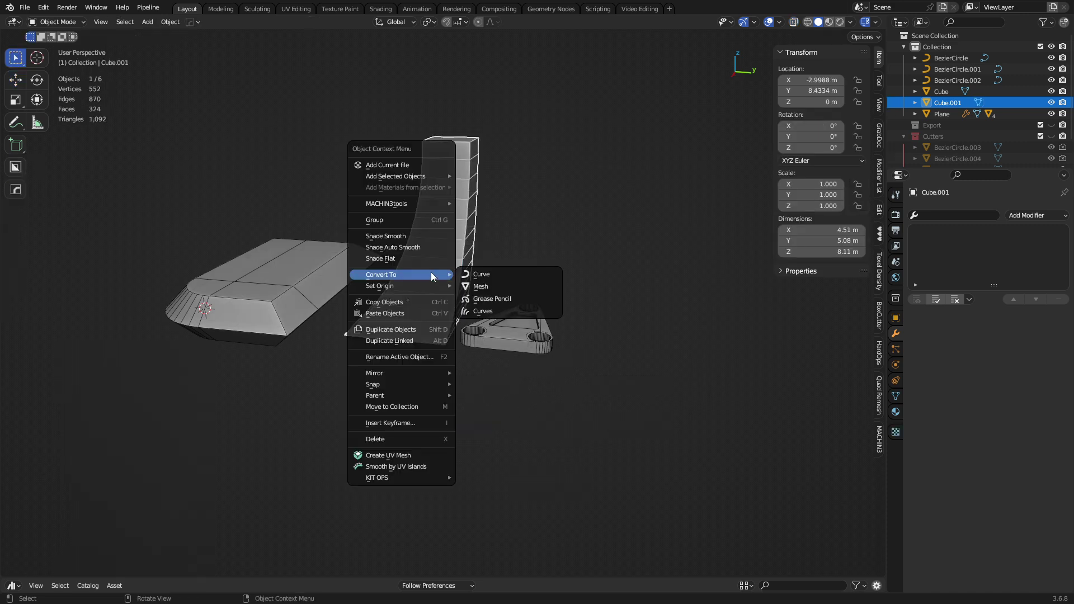
{"action": "left_click", "coordinate": [432, 247]}
{"action": "key", "text": "a"}
{"action": "key", "text": "a"}
{"action": "key", "text": "a"}
{"action": "scroll", "coordinate": [508, 331], "scroll_direction": "up", "scroll_amount": 4}
{"action": "middle_click_drag", "start_coordinate": [509, 335], "coordinate": [517, 398]}
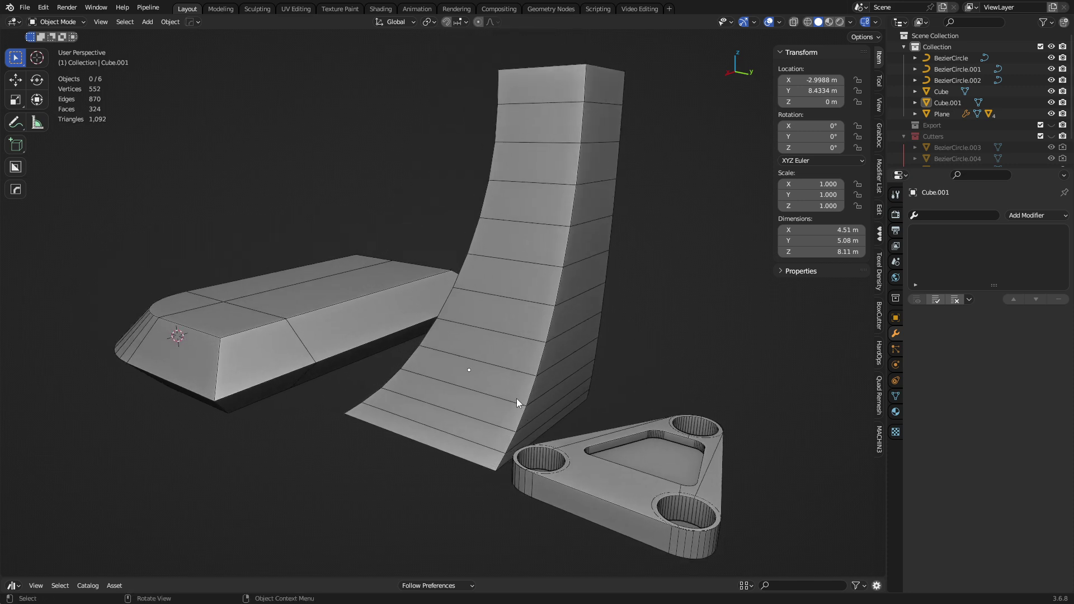